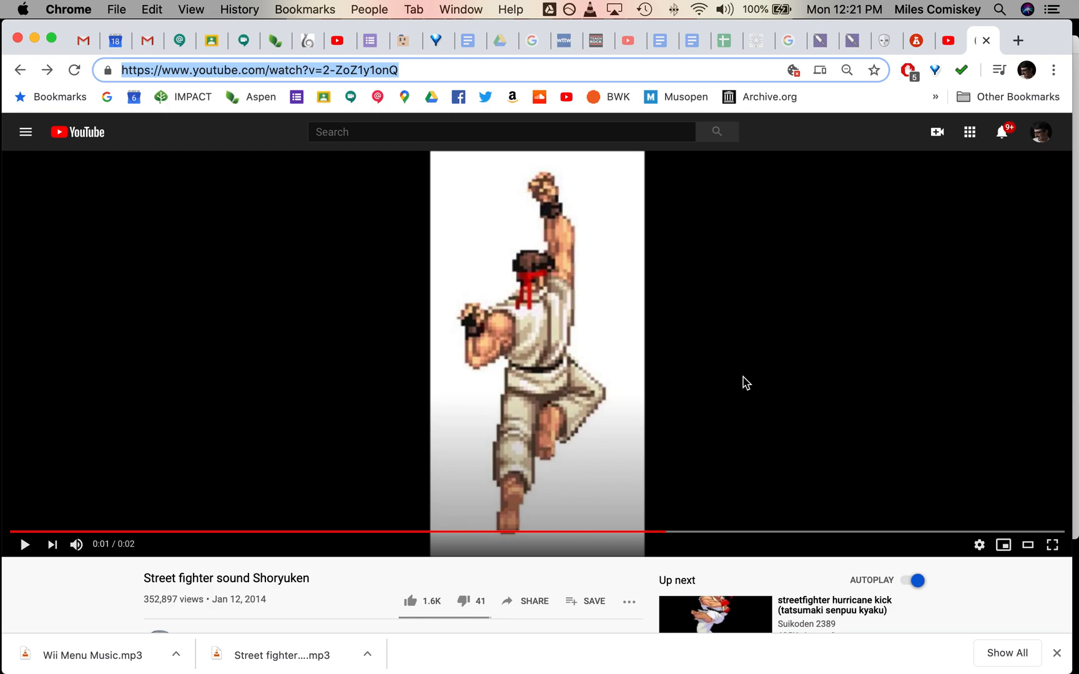
Look over the Street fighter sound Shoryuken and Wii Menu Music videos on YouTube, cancelling the autoplay of the next video.
{"action": "scroll", "coordinate": [651, 596], "scroll_direction": "down", "scroll_amount": 3}
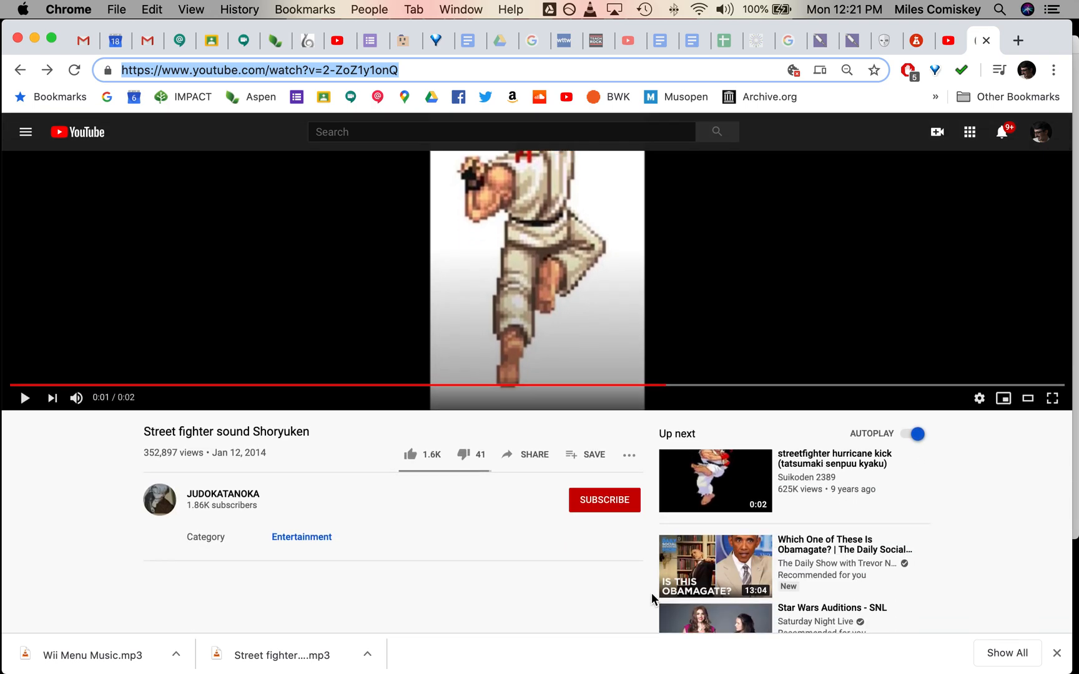
{"action": "scroll", "coordinate": [651, 592], "scroll_direction": "up", "scroll_amount": 3}
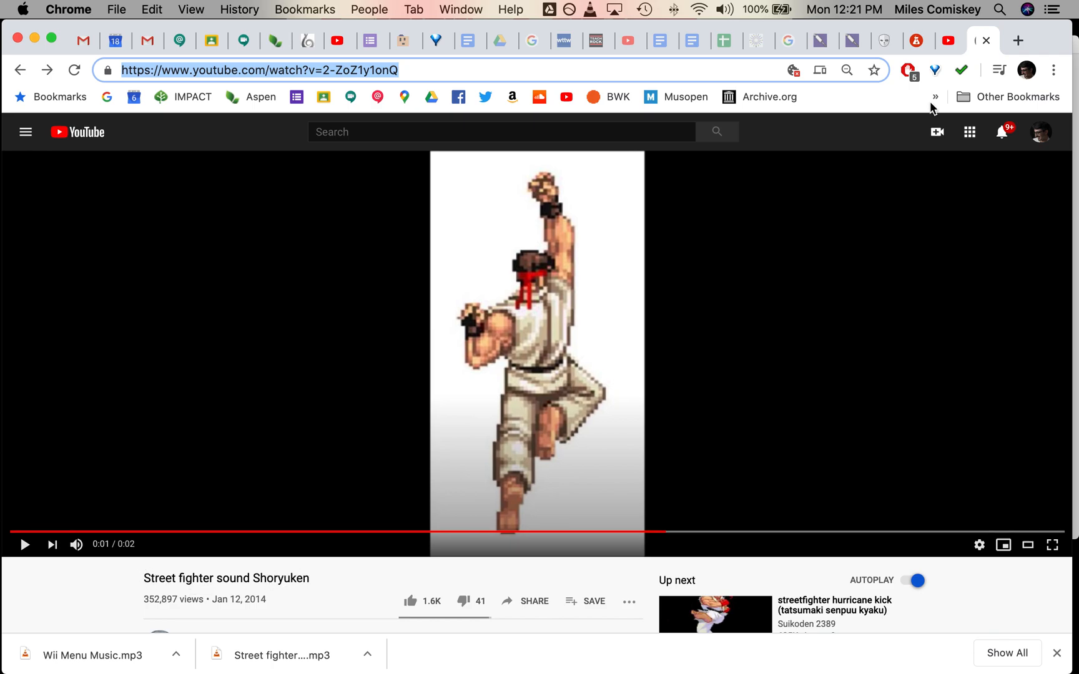
{"action": "left_click", "coordinate": [948, 40]}
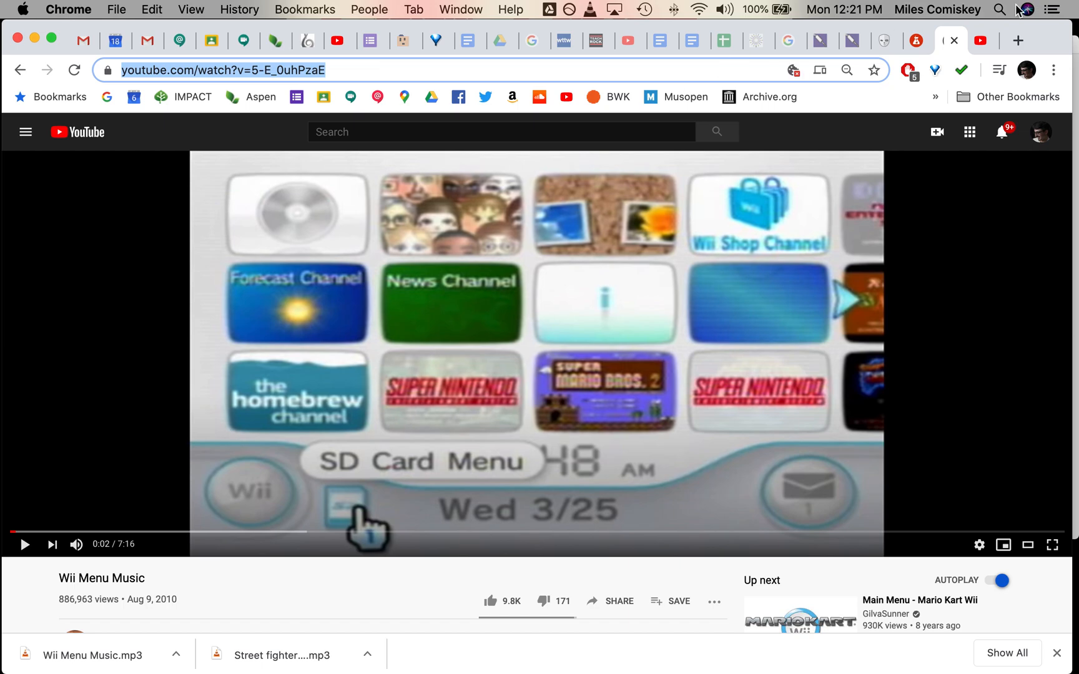
{"action": "left_click", "coordinate": [980, 43]}
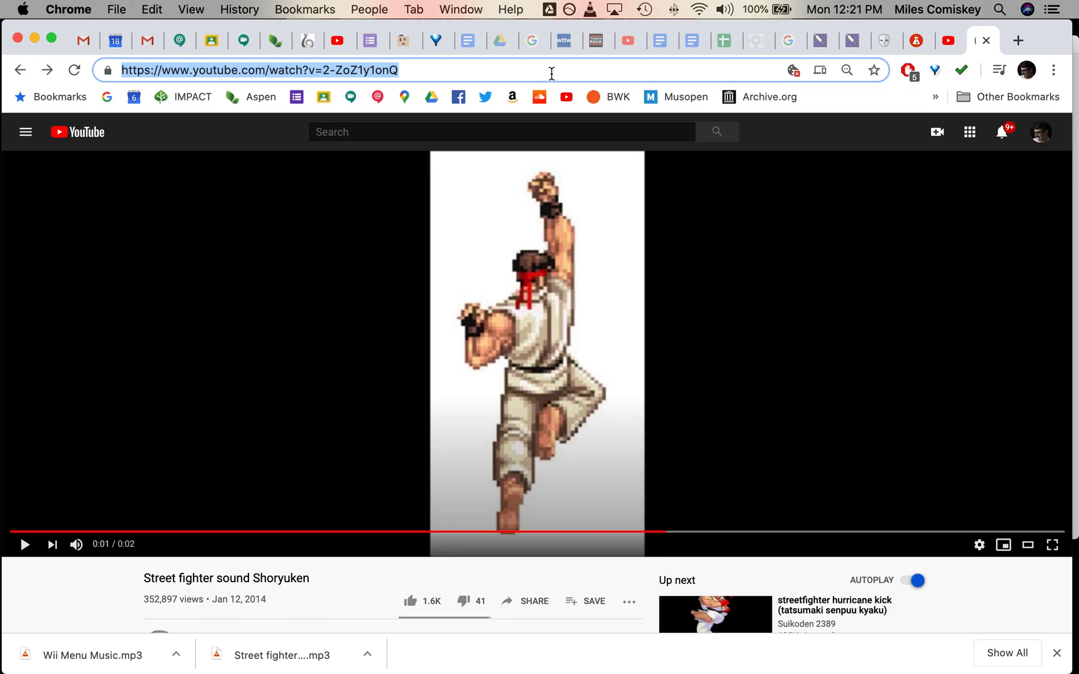
{"action": "left_click", "coordinate": [312, 232]}
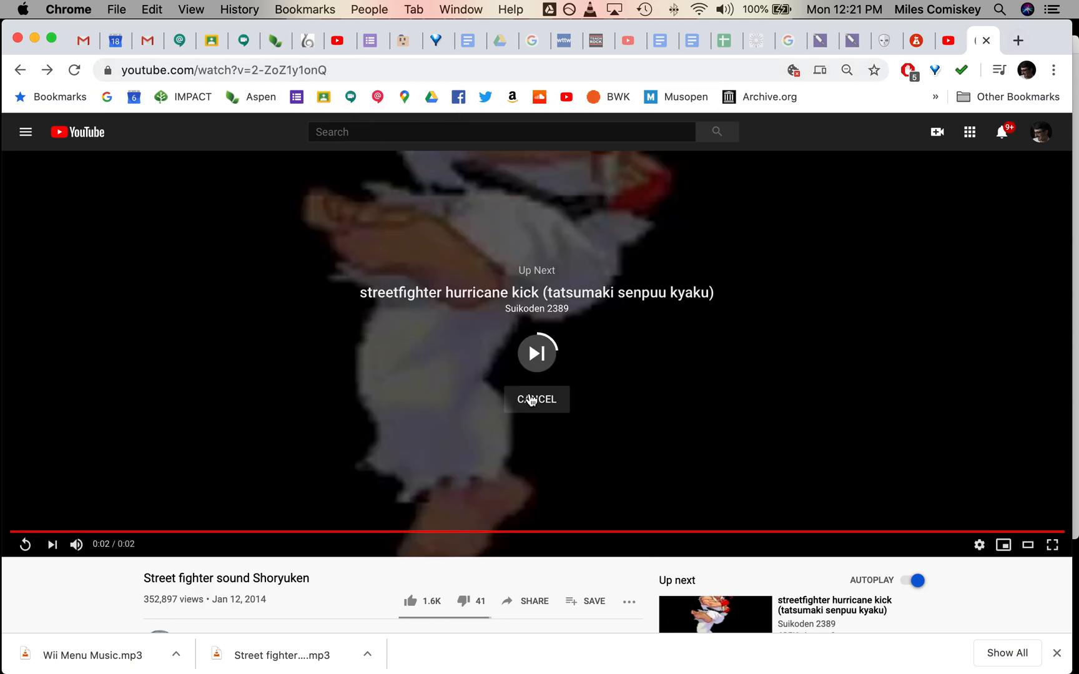
{"action": "left_click", "coordinate": [530, 399]}
Open the YouTube to Mp3 converter site ytmp3.cc in a new browser tab.
{"action": "left_click", "coordinate": [1018, 41]}
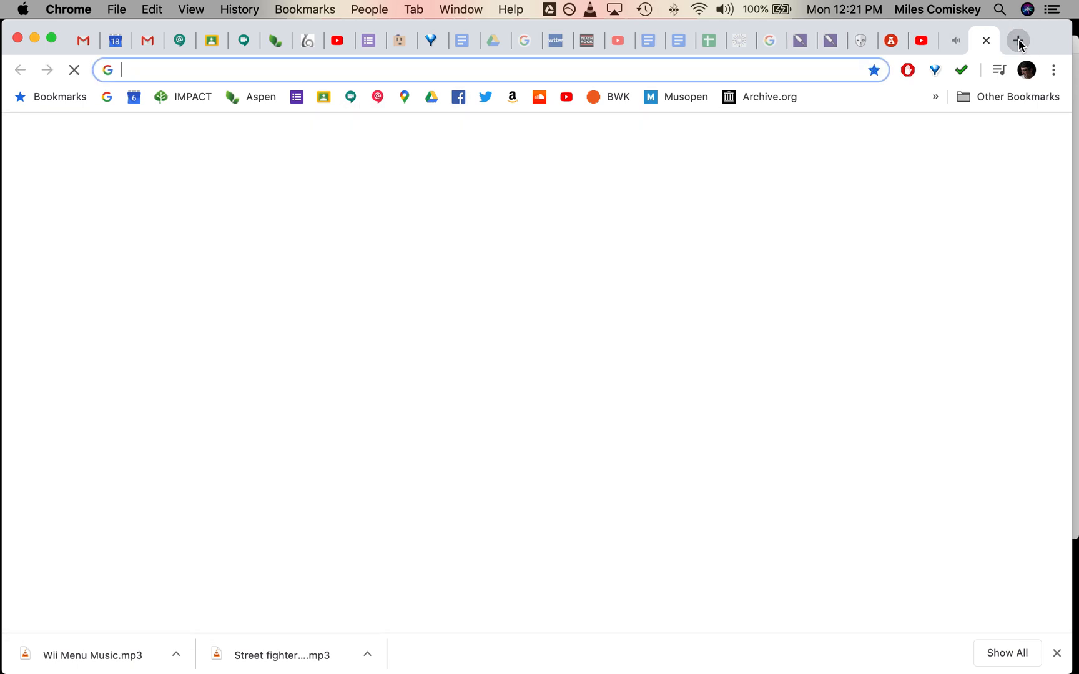
{"action": "type", "text": "ytmp3"}
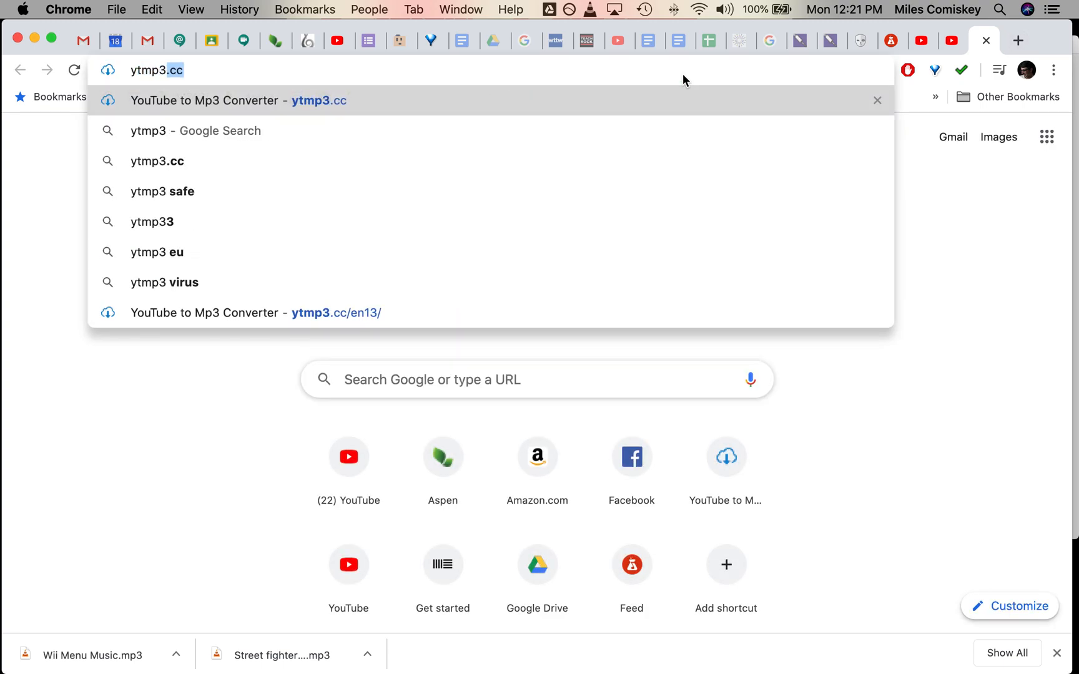
{"action": "key", "text": "Return"}
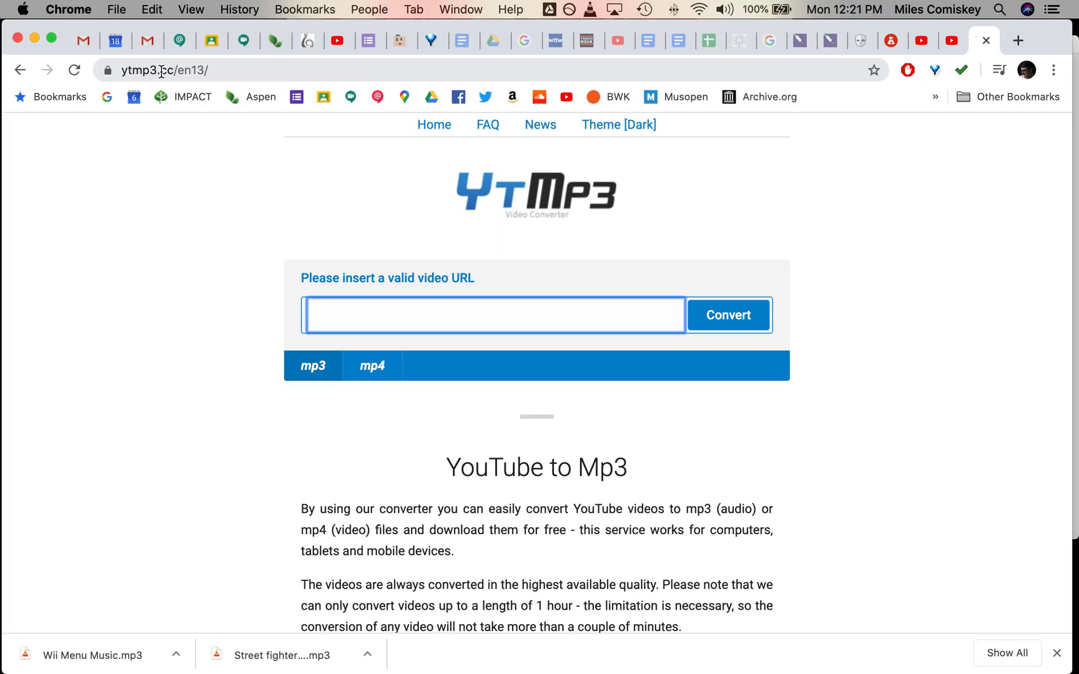
{"action": "left_click", "coordinate": [307, 375]}
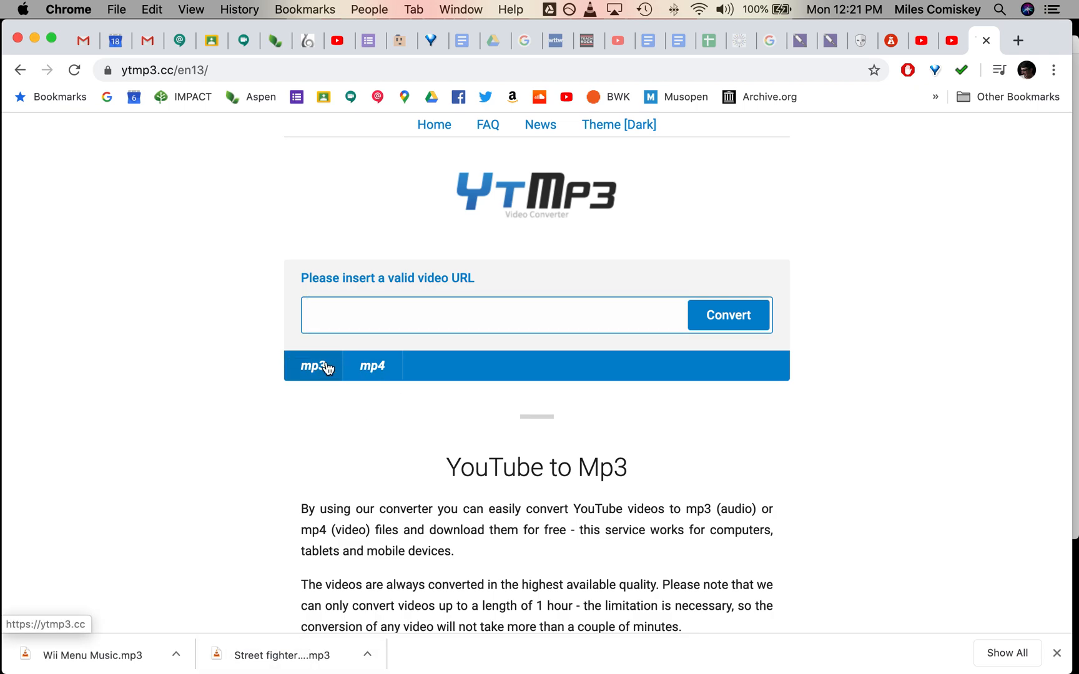
{"action": "left_click", "coordinate": [366, 312]}
{"action": "type", "text": "https://www.youtube.com/watch?v=2-ZoZ1y1onQ"}
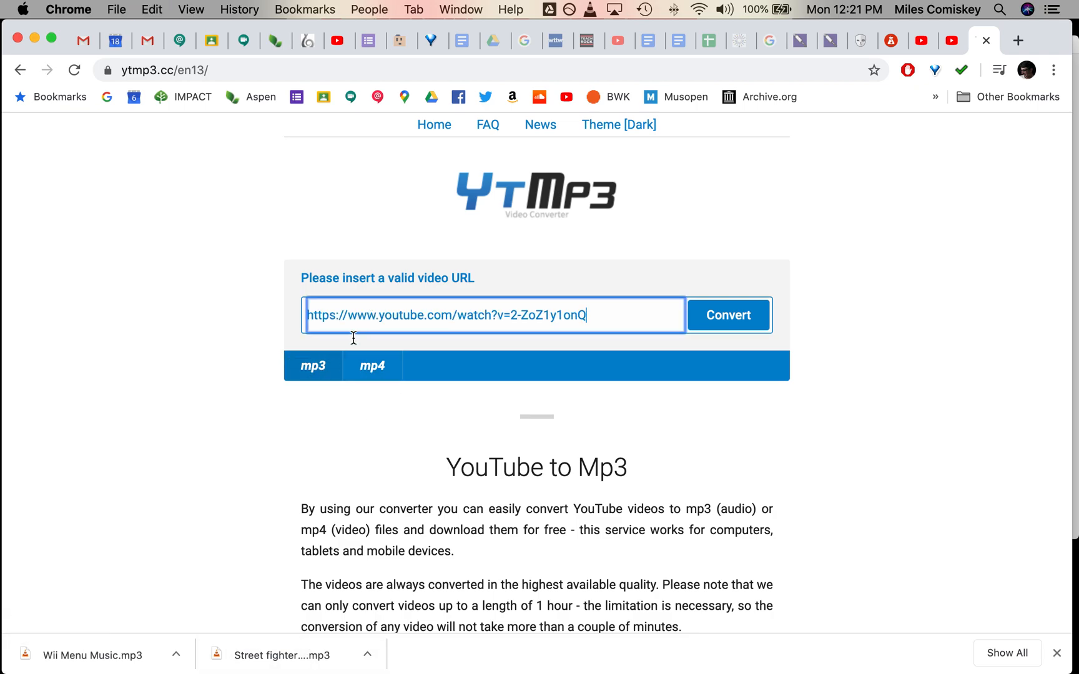
{"action": "left_click", "coordinate": [762, 315]}
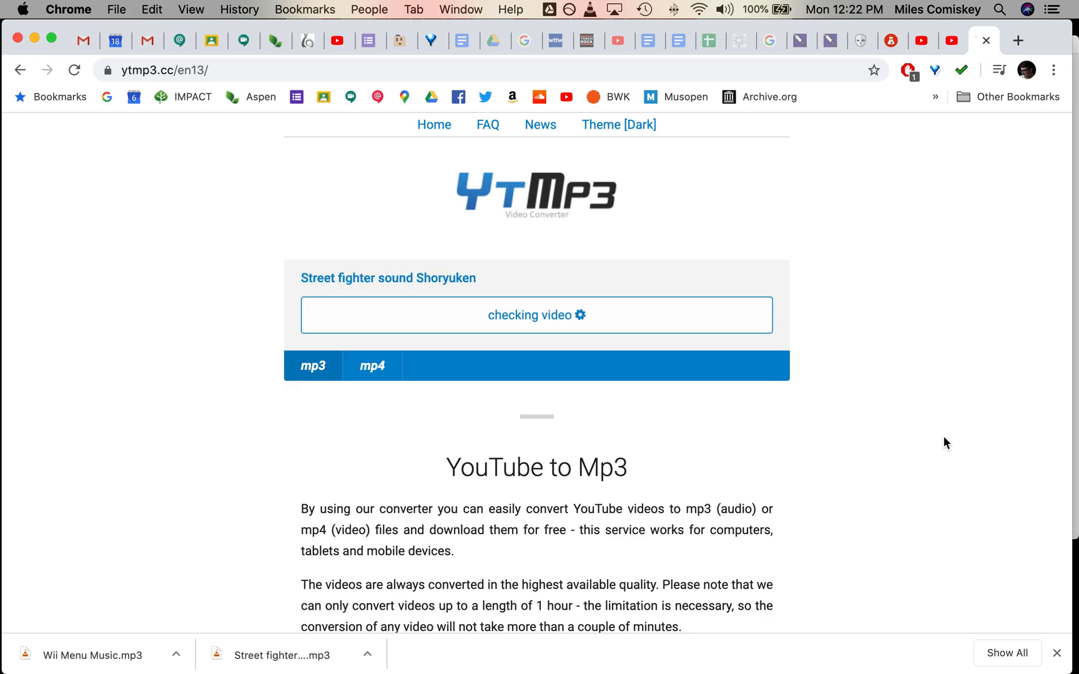
Download the converted Street fighter sound Shoryuken mp3 and close the extra tab that opens.
{"action": "left_click", "coordinate": [1056, 654]}
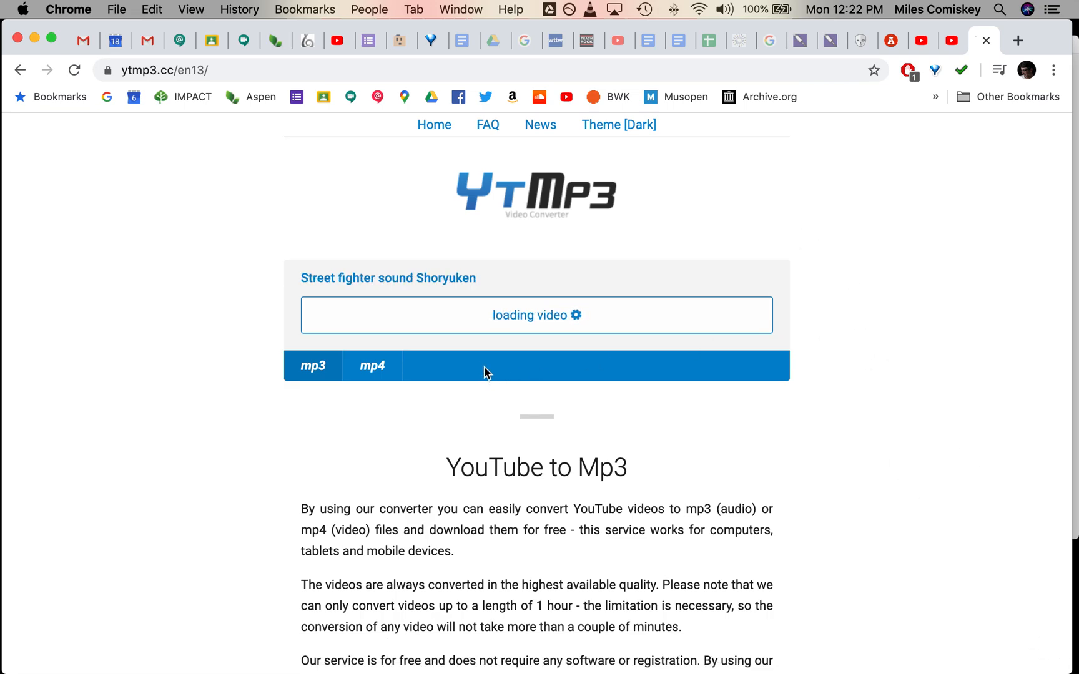
{"action": "left_click", "coordinate": [953, 47]}
{"action": "left_click", "coordinate": [993, 47]}
{"action": "left_click", "coordinate": [453, 315]}
{"action": "key", "text": "super+w"}
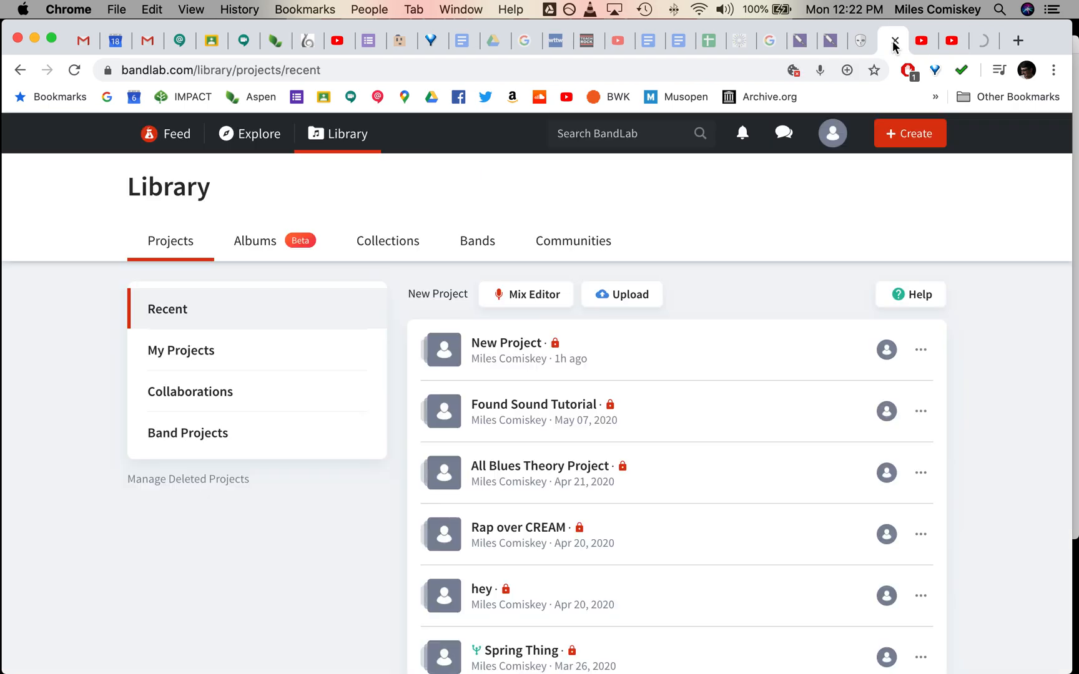
Copy the Wii Menu Music video's address from YouTube and convert that video to mp3 on ytmp3.cc.
{"action": "left_click", "coordinate": [923, 50]}
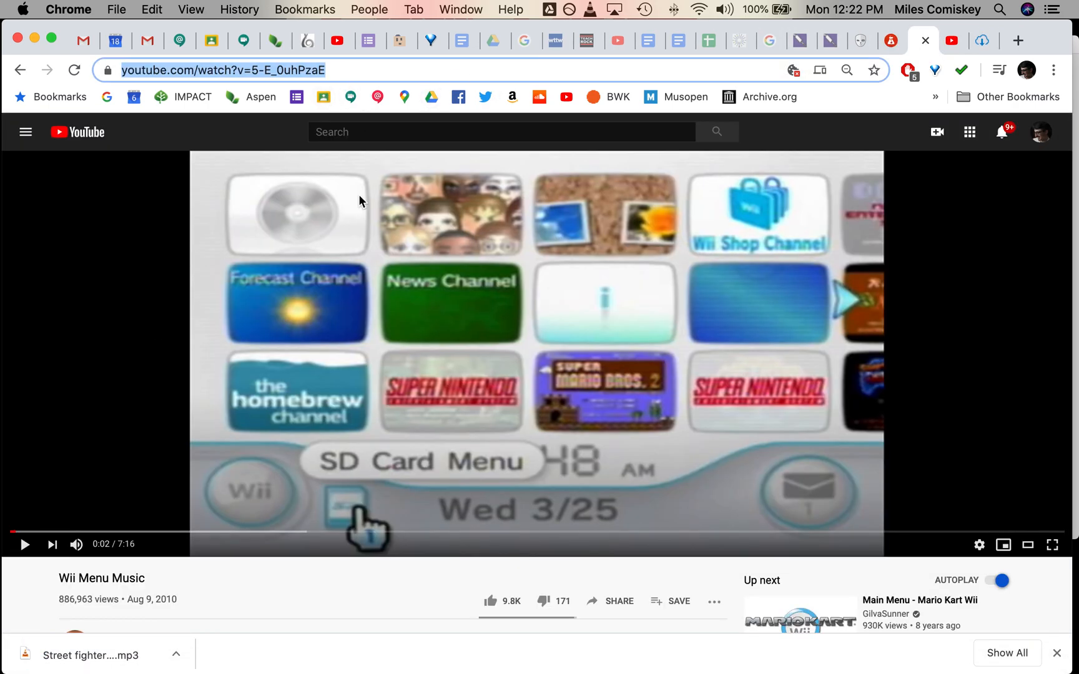
{"action": "left_click", "coordinate": [164, 7]}
{"action": "left_click", "coordinate": [169, 88]}
{"action": "left_click", "coordinate": [983, 41]}
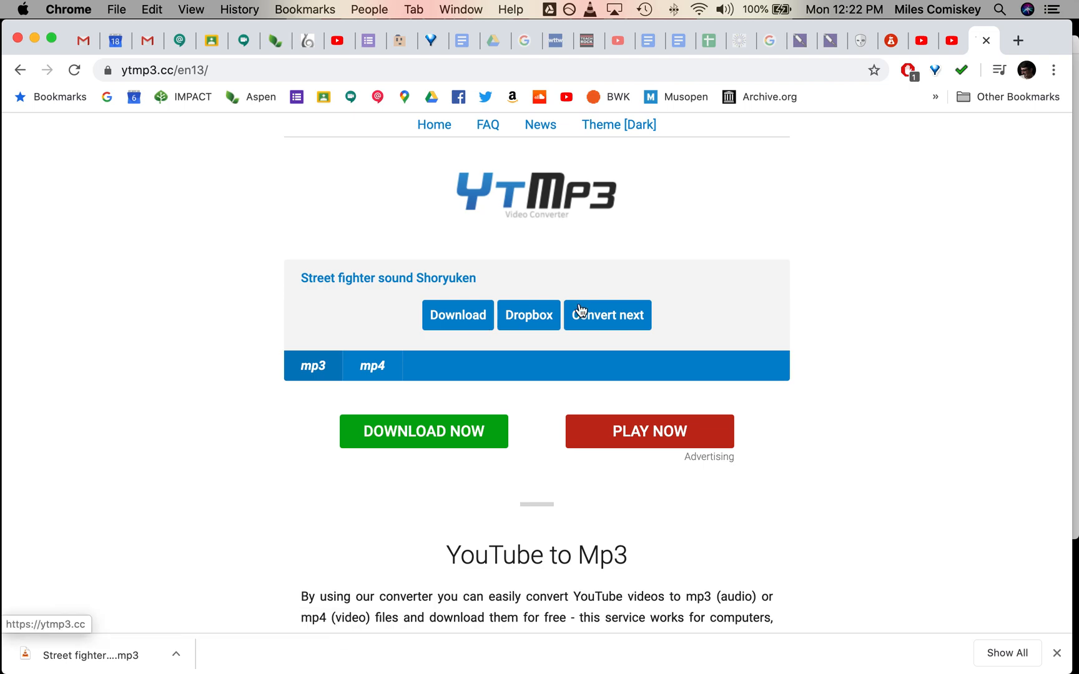
{"action": "left_click", "coordinate": [615, 317]}
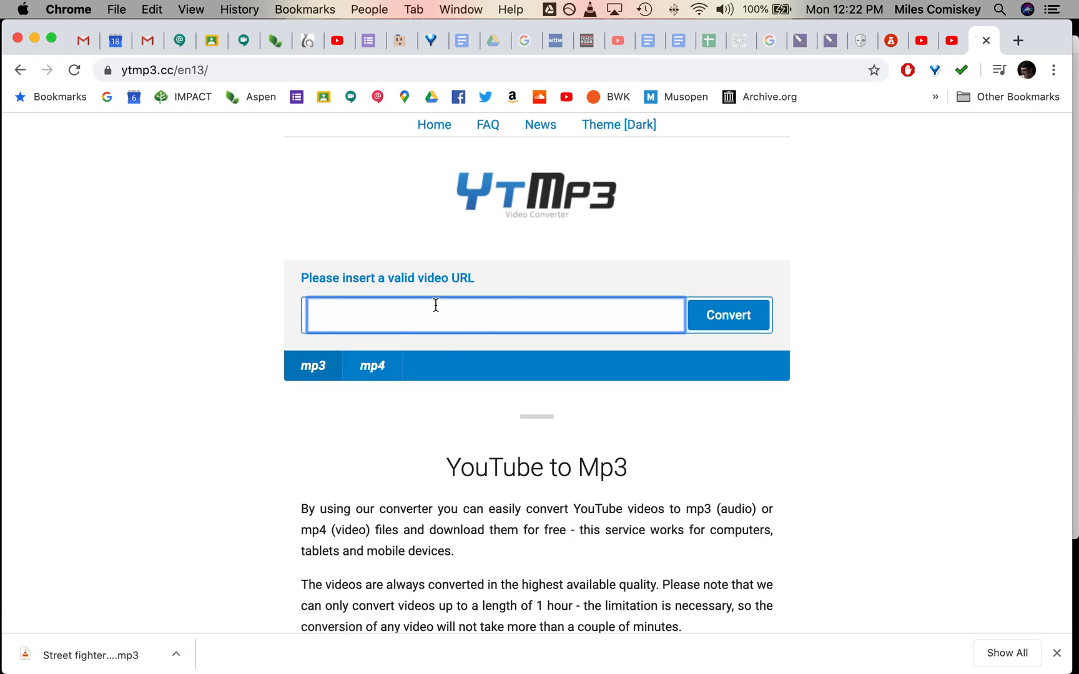
{"action": "type", "text": "https://www.youtube.com/watch?v=5-E_0uhP2aE"}
{"action": "left_click", "coordinate": [742, 315]}
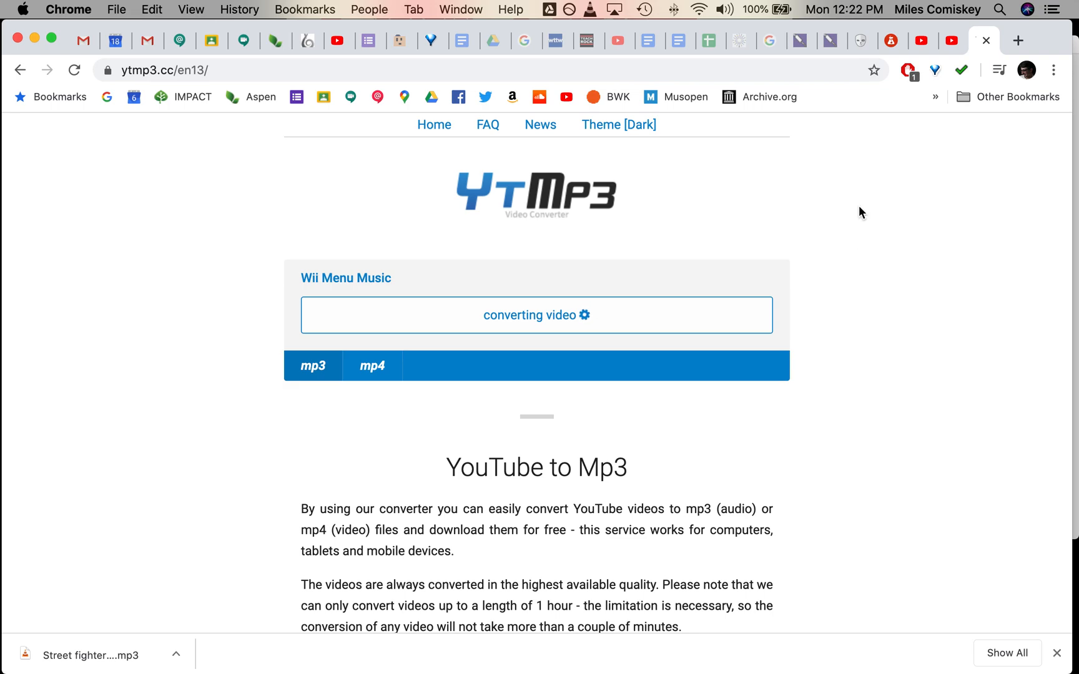
Switch to BandLab and create a new project with a Drum Machine track.
{"action": "left_click", "coordinate": [893, 41]}
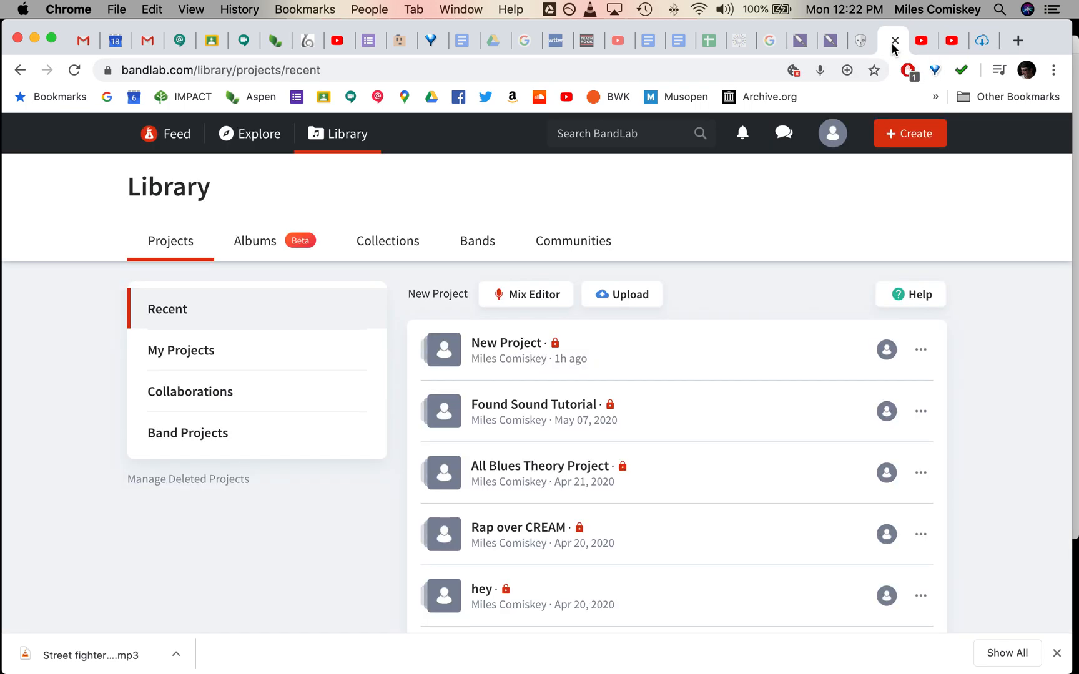
{"action": "left_click", "coordinate": [908, 141]}
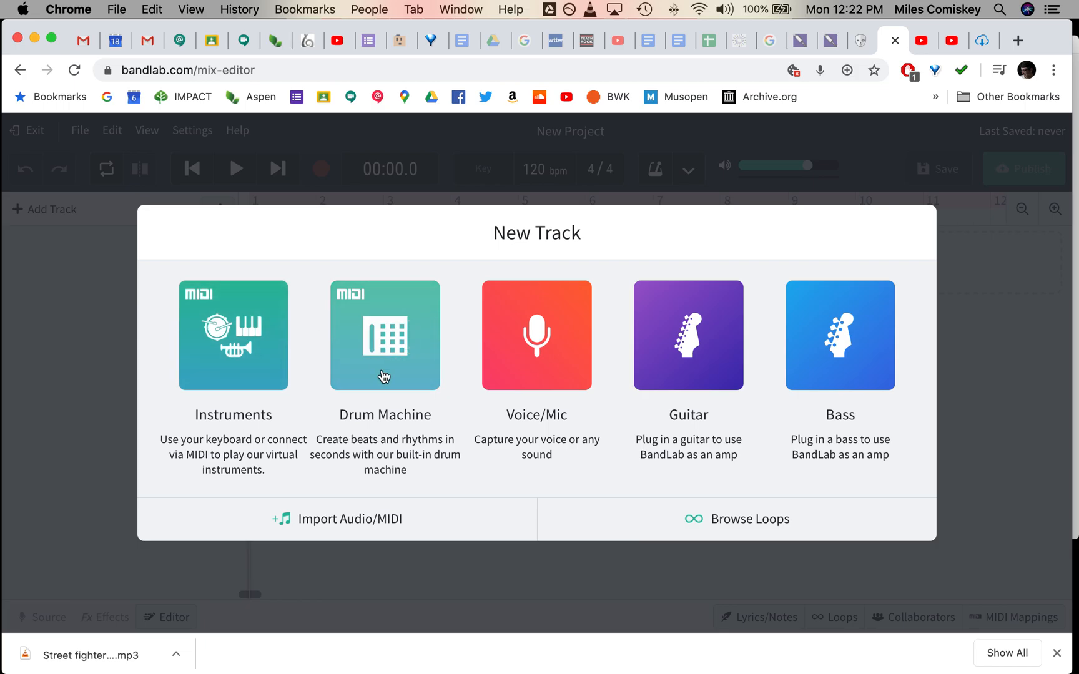
{"action": "left_click", "coordinate": [382, 362]}
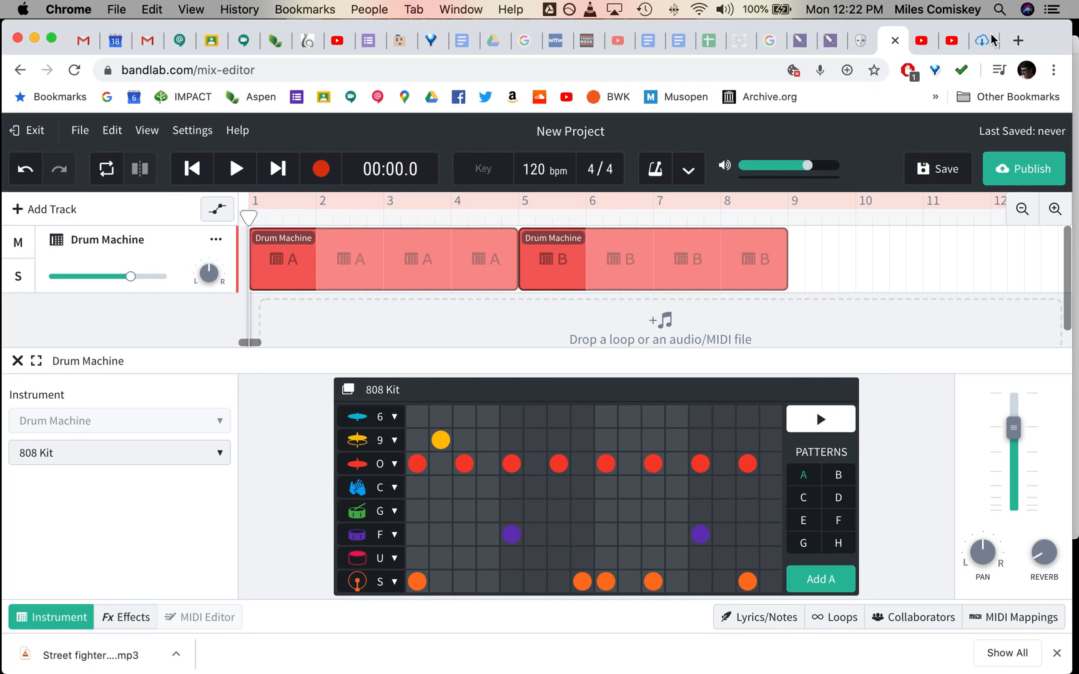
Download the converted Wii Menu Music mp3 from ytmp3.cc and return to the BandLab project.
{"action": "left_click", "coordinate": [991, 41]}
{"action": "left_click", "coordinate": [485, 310]}
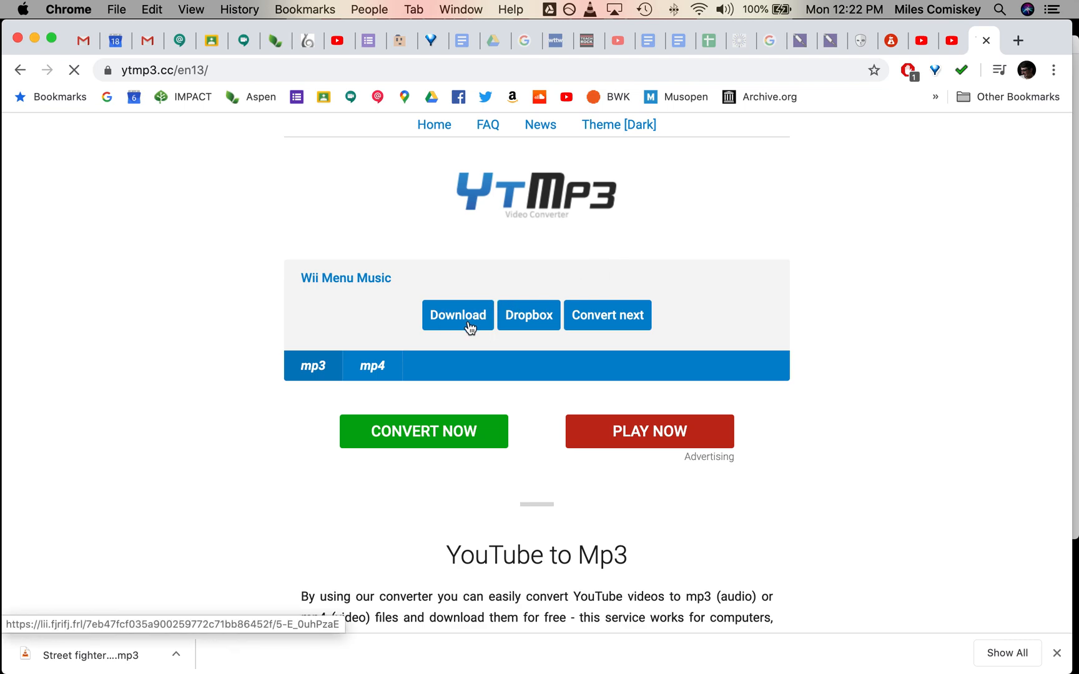
{"action": "left_click", "coordinate": [878, 51]}
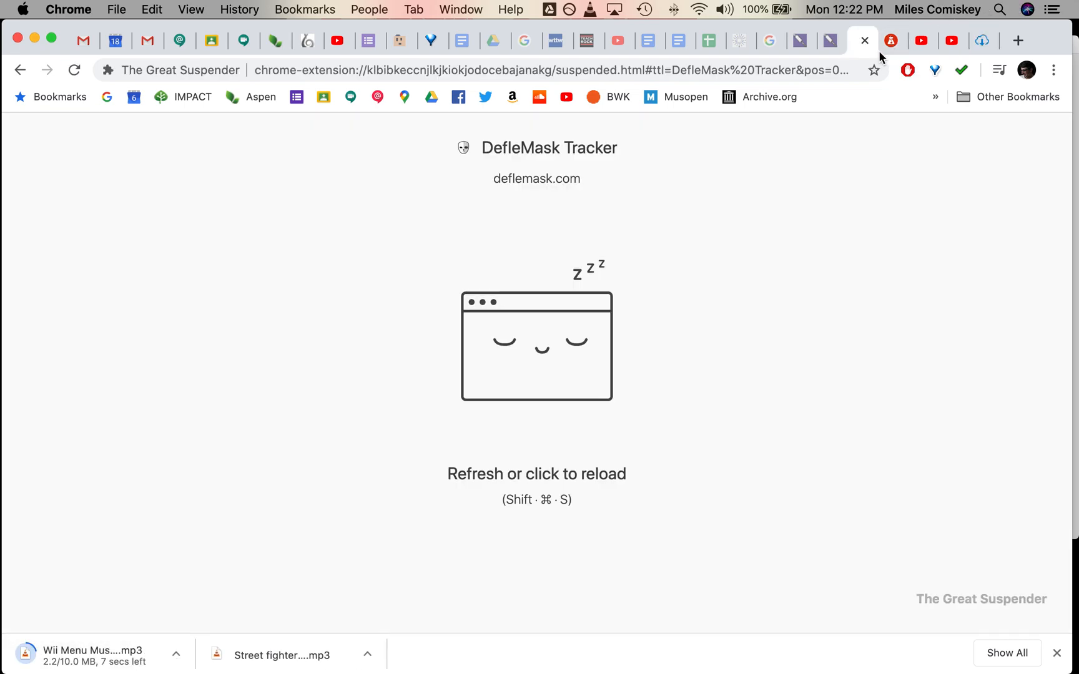
{"action": "left_click", "coordinate": [882, 50]}
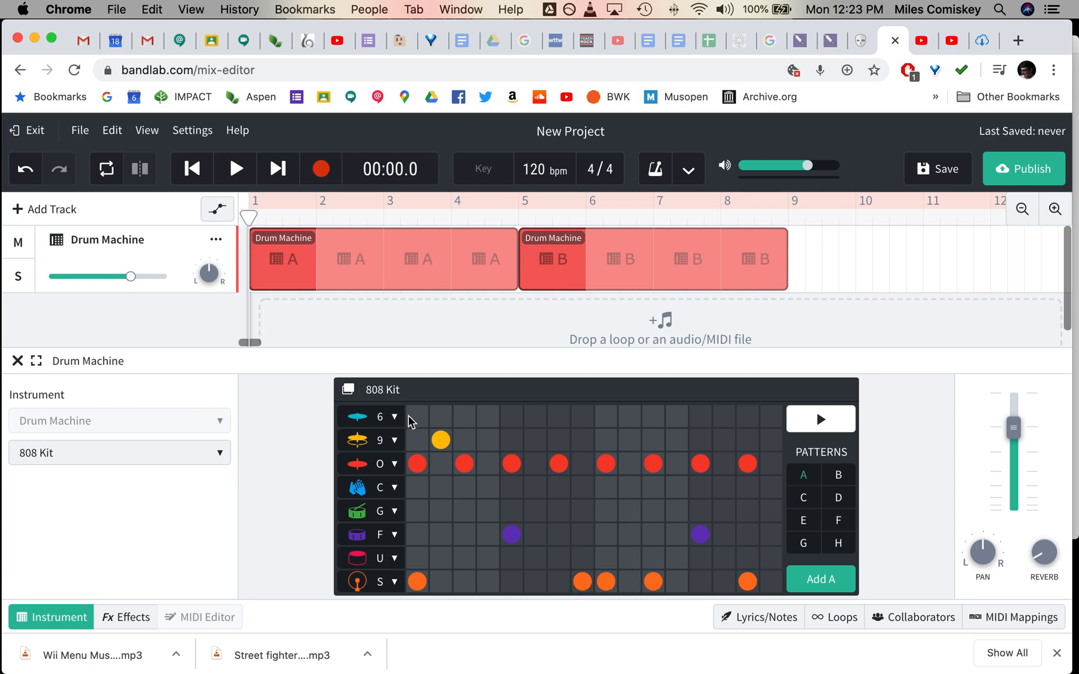
Remove the yellow cymbal hit on step 2 and all orange kick hits on steps 1, 8, 9, 11 and 15 from drum pattern A.
{"action": "left_click", "coordinate": [440, 440]}
{"action": "left_click", "coordinate": [417, 582]}
{"action": "left_click", "coordinate": [582, 582]}
{"action": "left_click", "coordinate": [606, 581]}
{"action": "left_click", "coordinate": [653, 581]}
{"action": "left_click", "coordinate": [749, 582]}
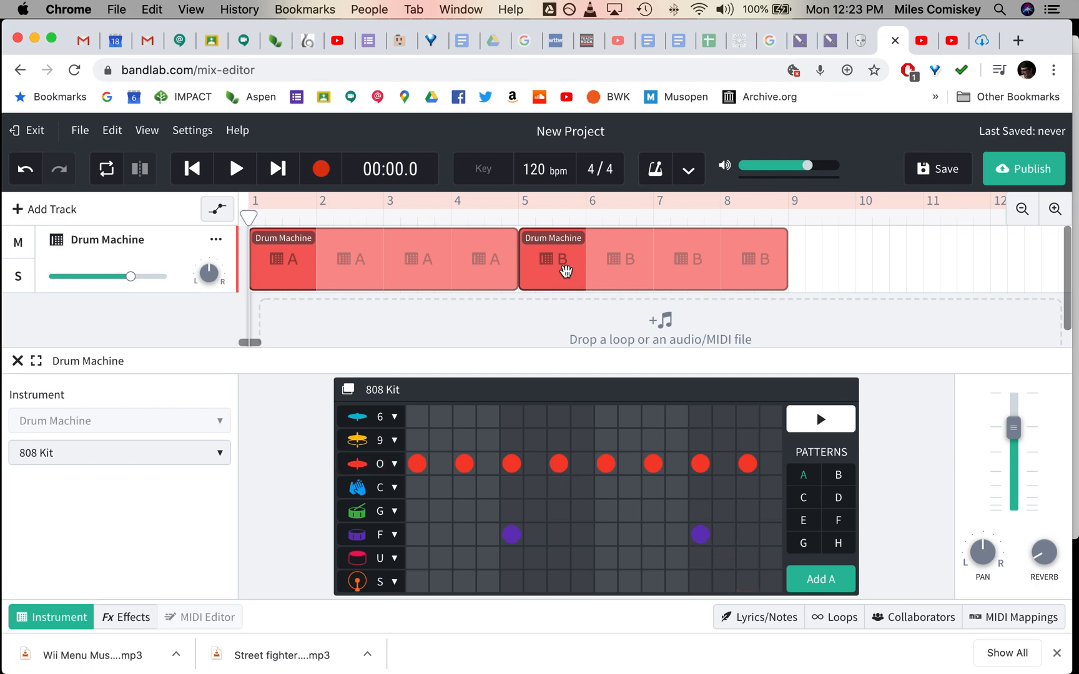
Preview the edited drum pattern A and set the project tempo to 80 bpm.
{"action": "left_click", "coordinate": [566, 270]}
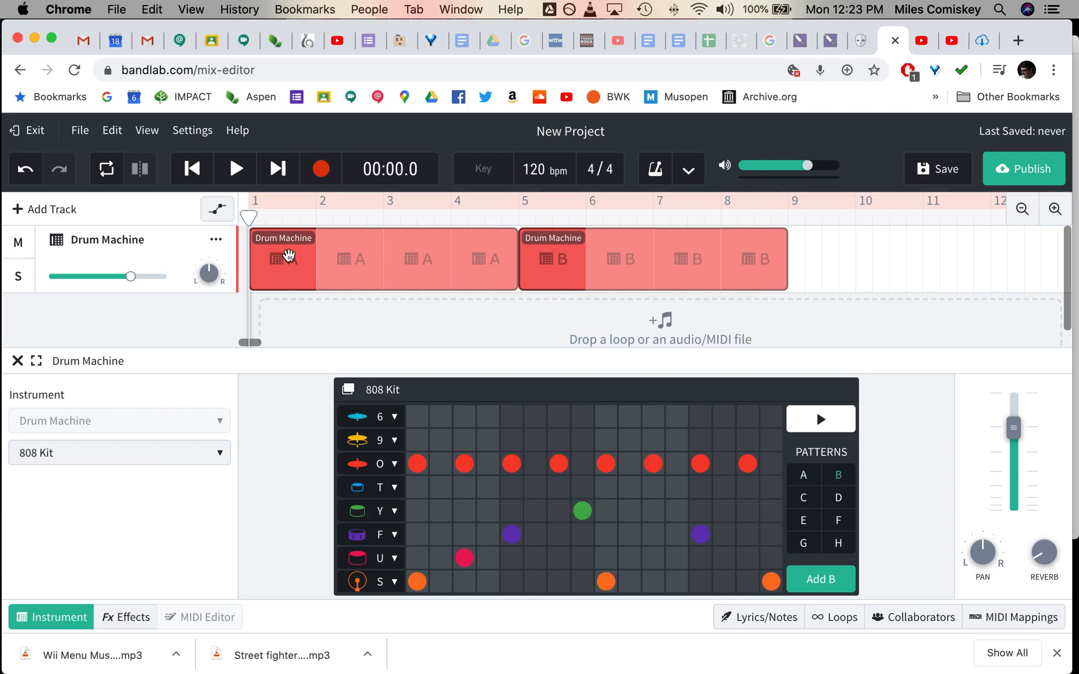
{"action": "left_click", "coordinate": [286, 257]}
{"action": "left_click", "coordinate": [814, 425]}
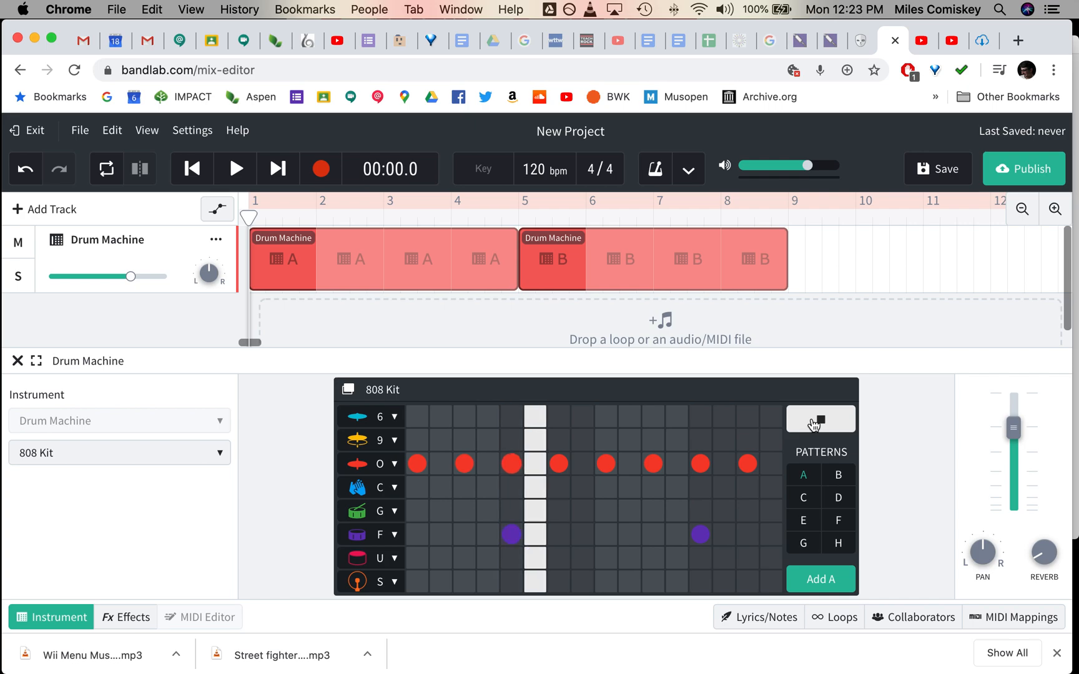
{"action": "left_click", "coordinate": [814, 425]}
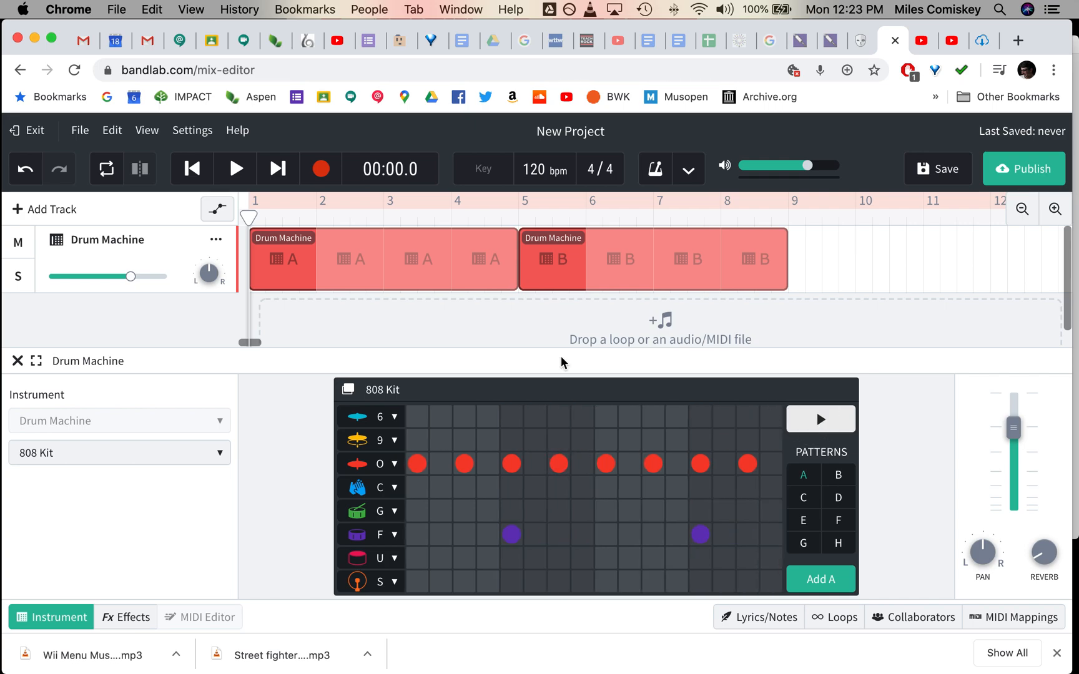
{"action": "left_click_drag", "start_coordinate": [535, 169], "coordinate": [523, 282]}
Compare the drum hits of the pattern A region with those of the pattern B region.
{"action": "left_click", "coordinate": [541, 257]}
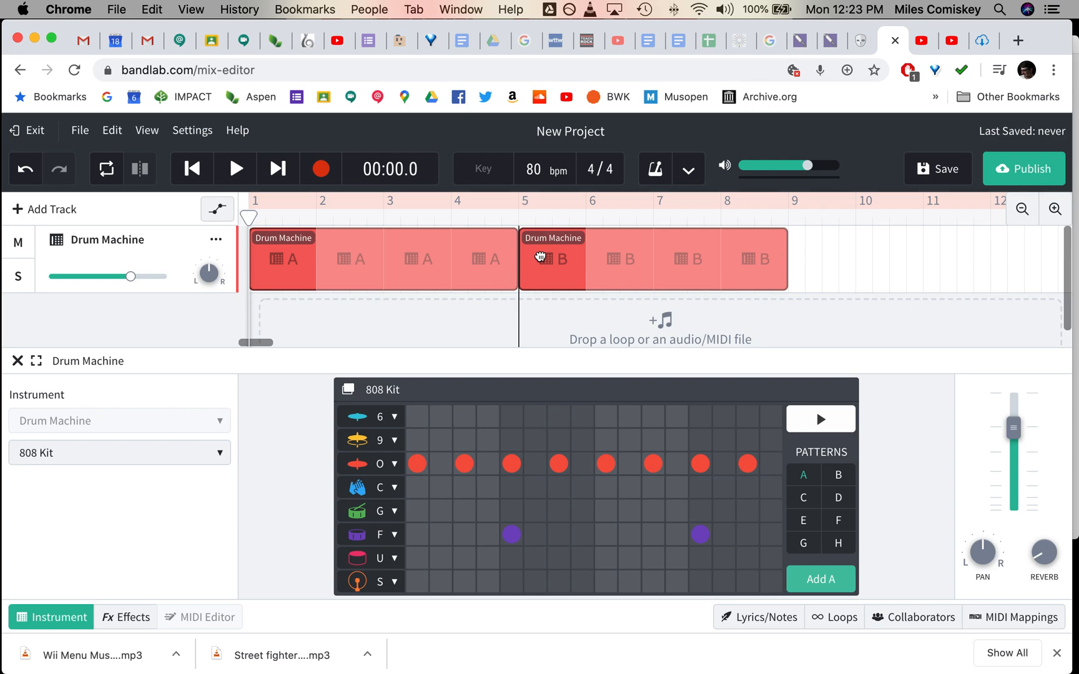
{"action": "left_click", "coordinate": [277, 264]}
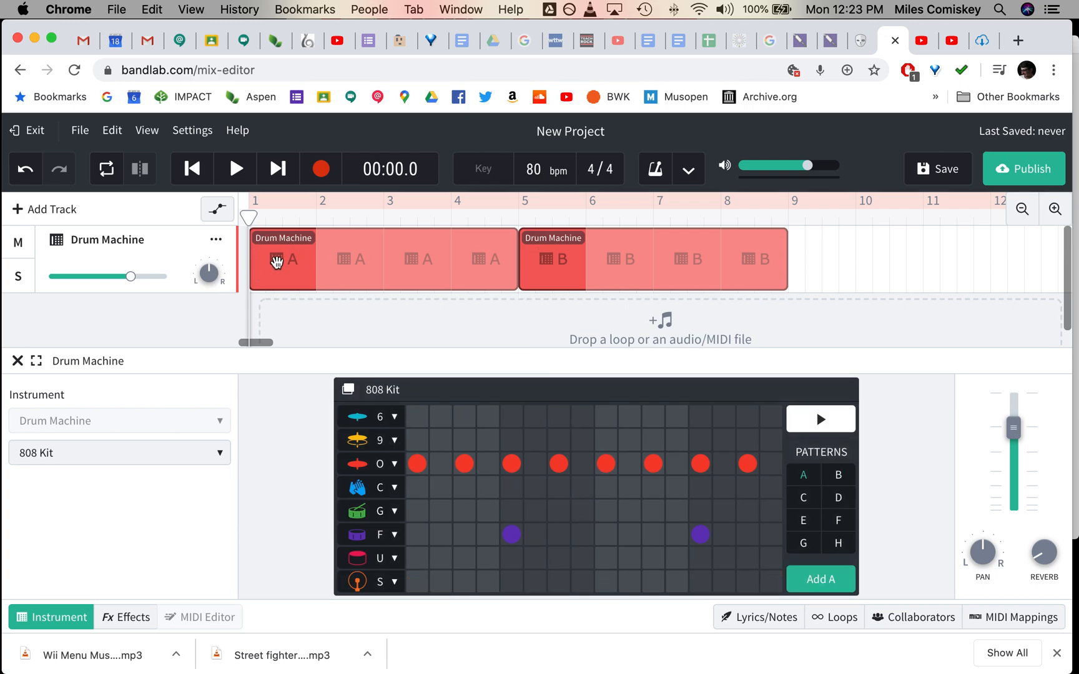
{"action": "left_click", "coordinate": [549, 279]}
{"action": "left_click", "coordinate": [286, 266]}
{"action": "left_click", "coordinate": [551, 278]}
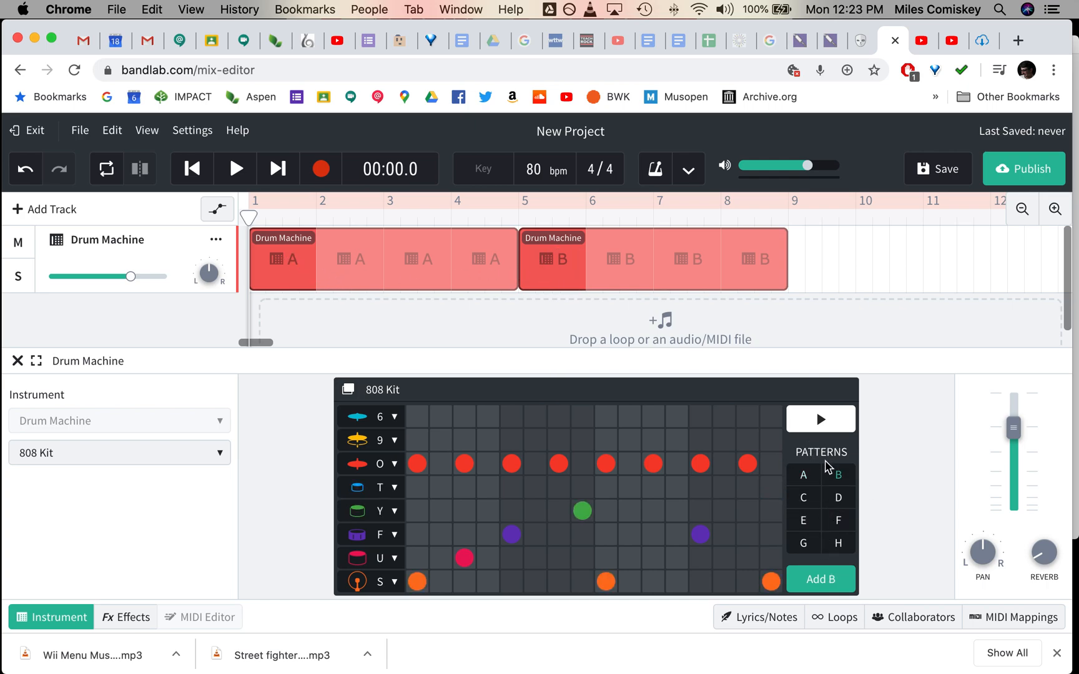
Program drum pattern C with a blue T hit on step 8 and a purple F hit on step 4, and add it at bar 9.
{"action": "left_click", "coordinate": [788, 218]}
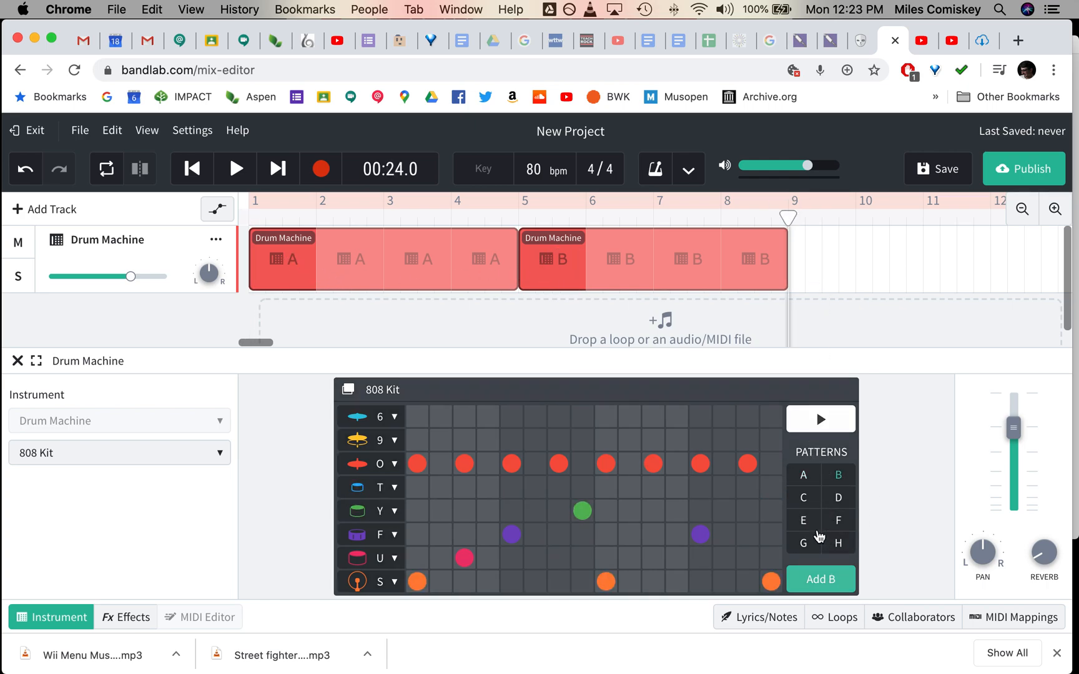
{"action": "left_click", "coordinate": [804, 499]}
{"action": "left_click", "coordinate": [582, 487]}
{"action": "left_click", "coordinate": [488, 534]}
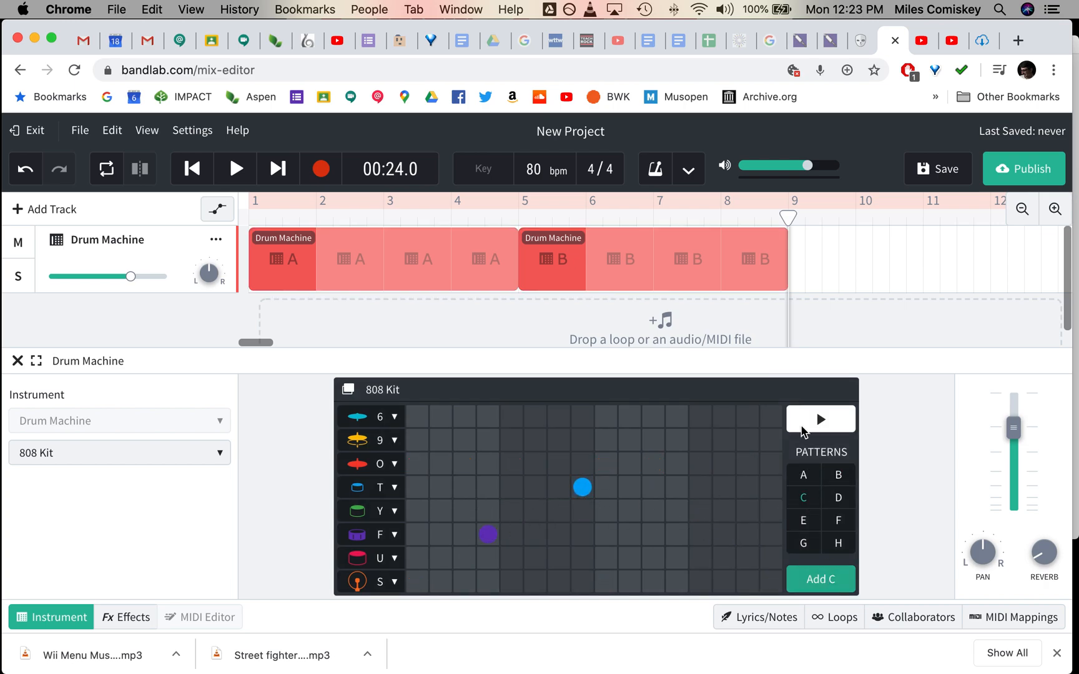
{"action": "left_click", "coordinate": [811, 580]}
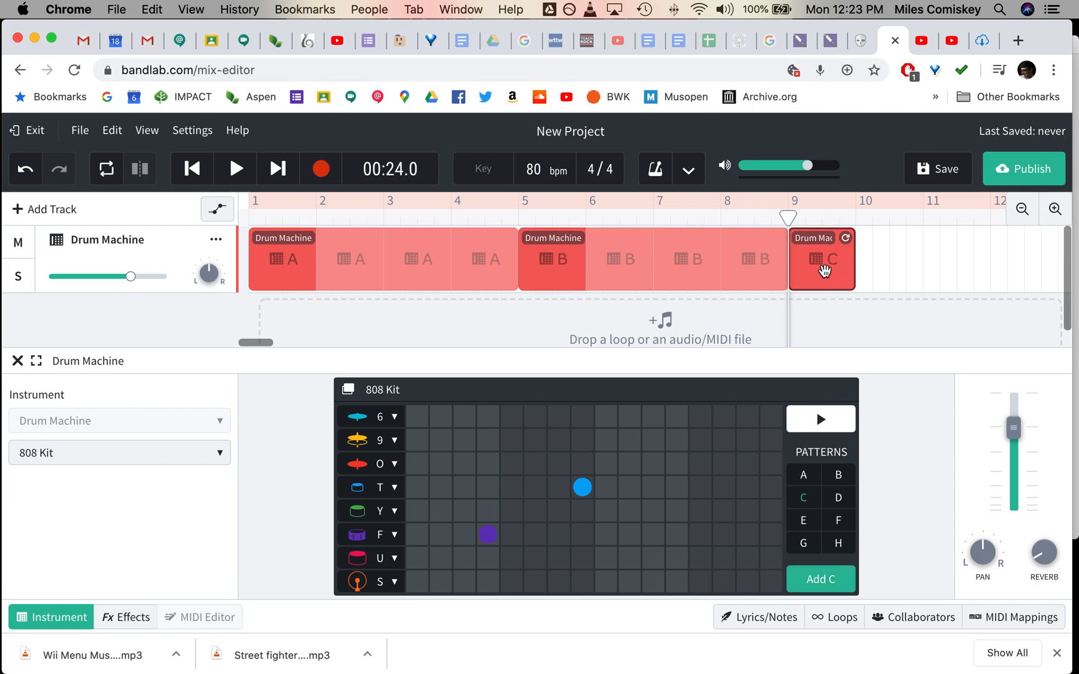
Delete the pattern C region at bar 9 and select the pattern B region.
{"action": "key", "text": "Delete"}
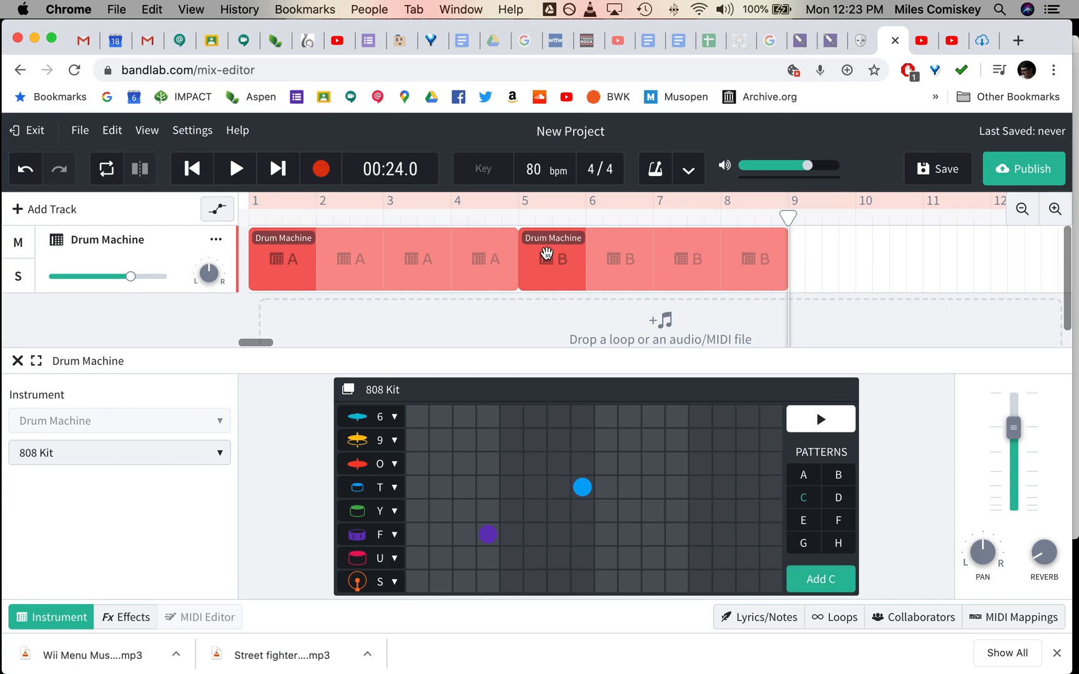
{"action": "left_click", "coordinate": [549, 262]}
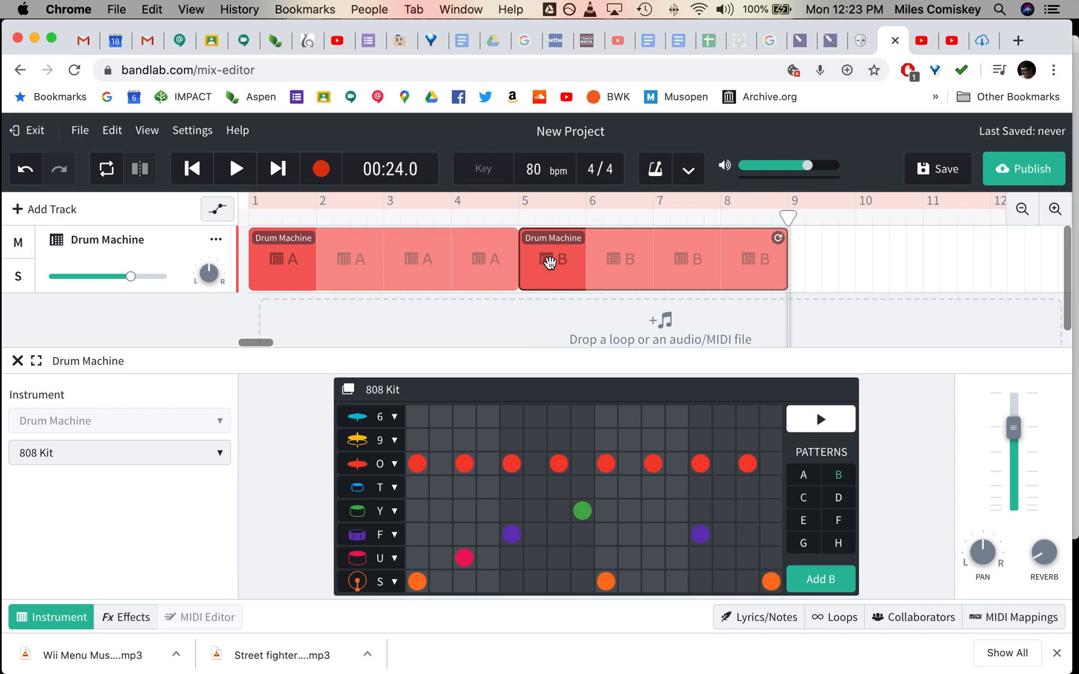
Add another pattern A region at bar 9, delete it again, and reselect the pattern B region.
{"action": "left_click", "coordinate": [282, 272]}
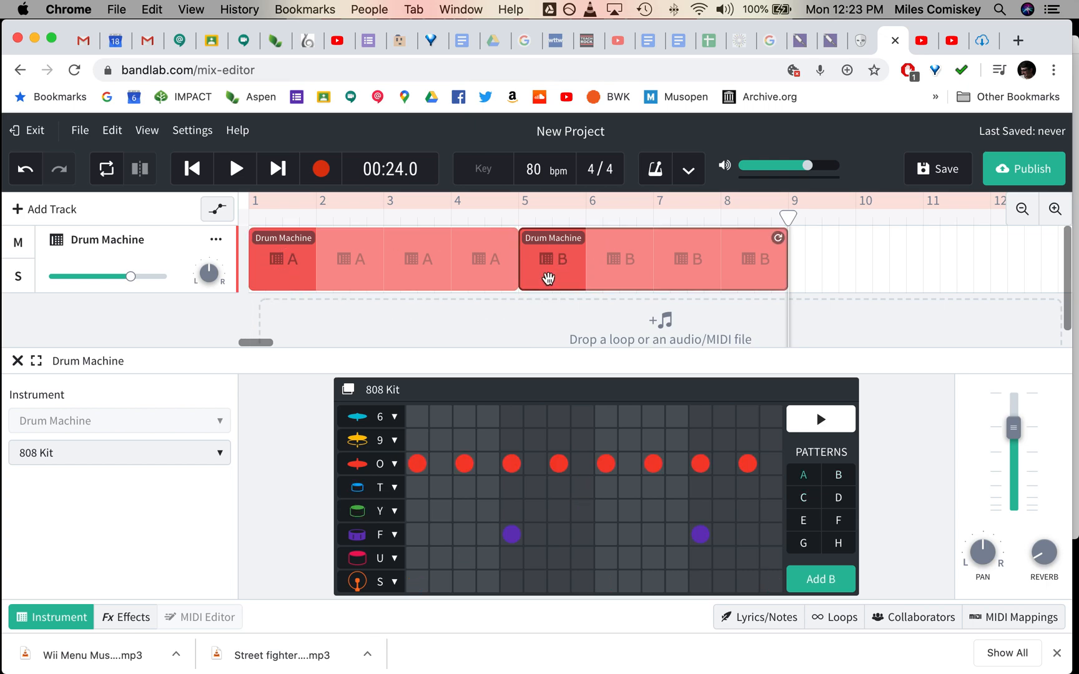
{"action": "left_click", "coordinate": [284, 267]}
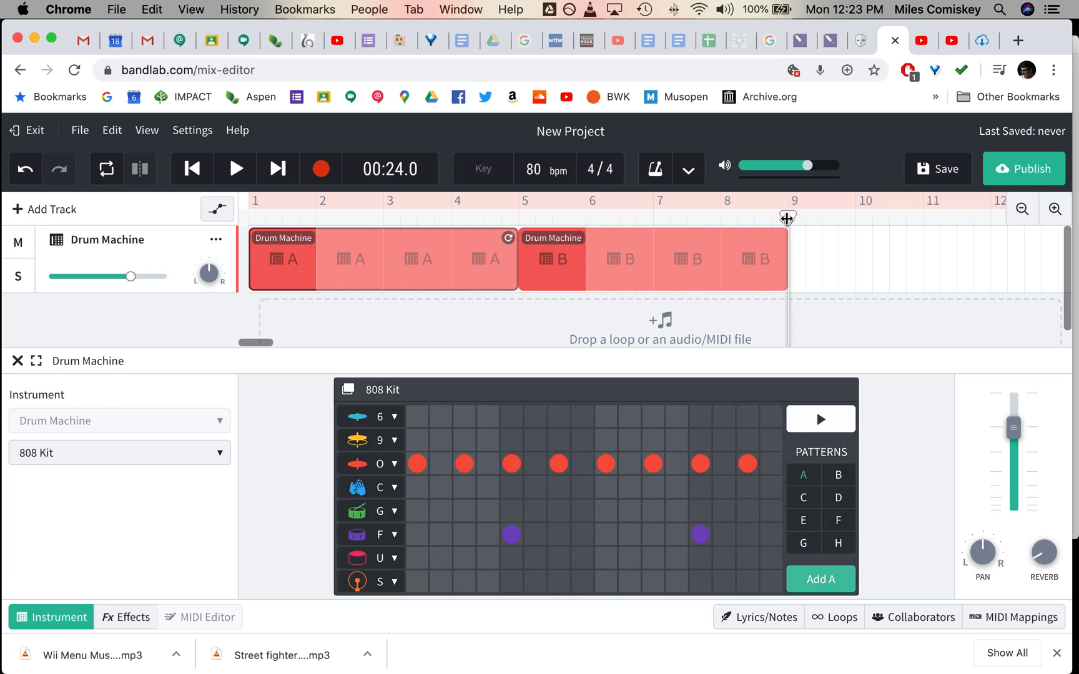
{"action": "left_click", "coordinate": [822, 577]}
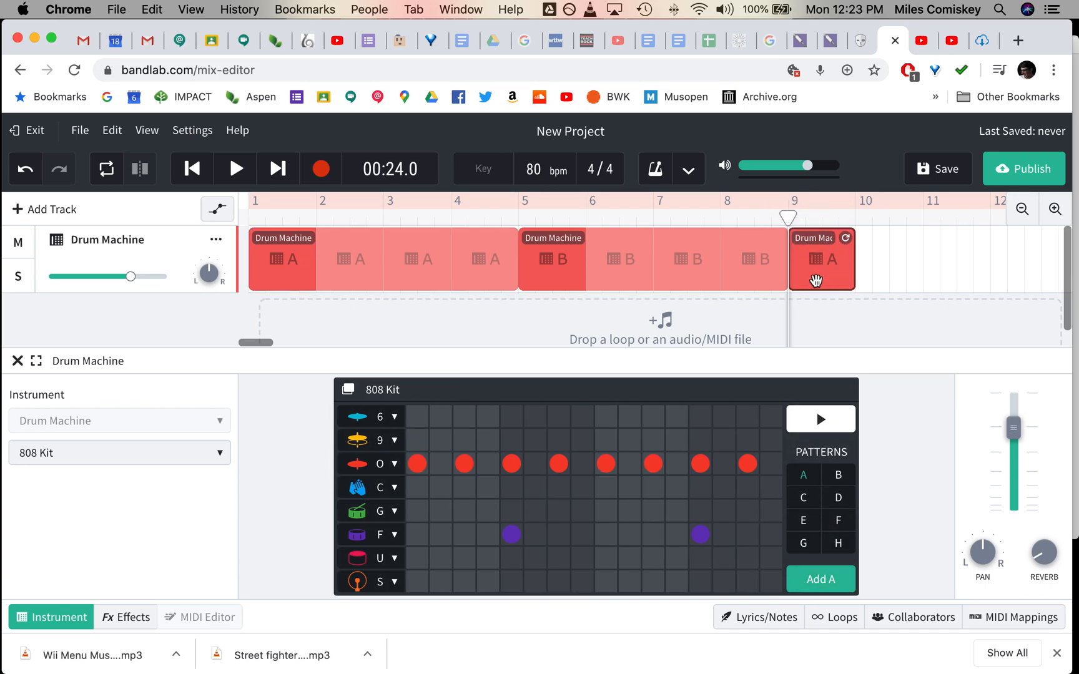
{"action": "key", "text": "Delete"}
{"action": "left_click", "coordinate": [573, 279]}
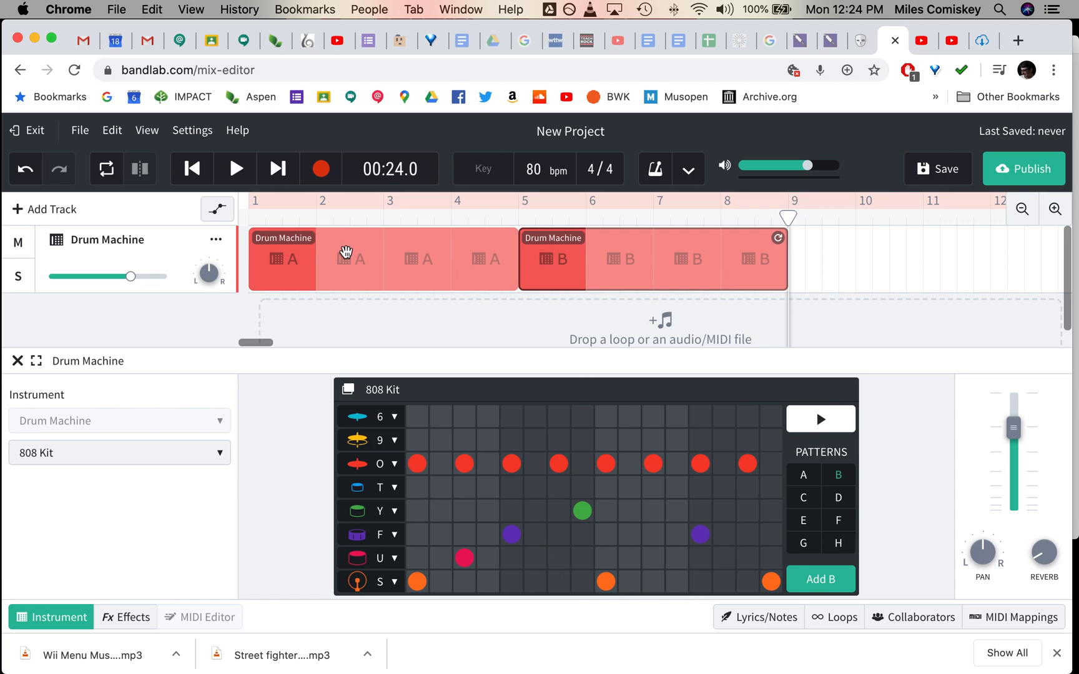
Extend the looped pattern B region to bar 13 and close the drum machine editor.
{"action": "left_click", "coordinate": [325, 267]}
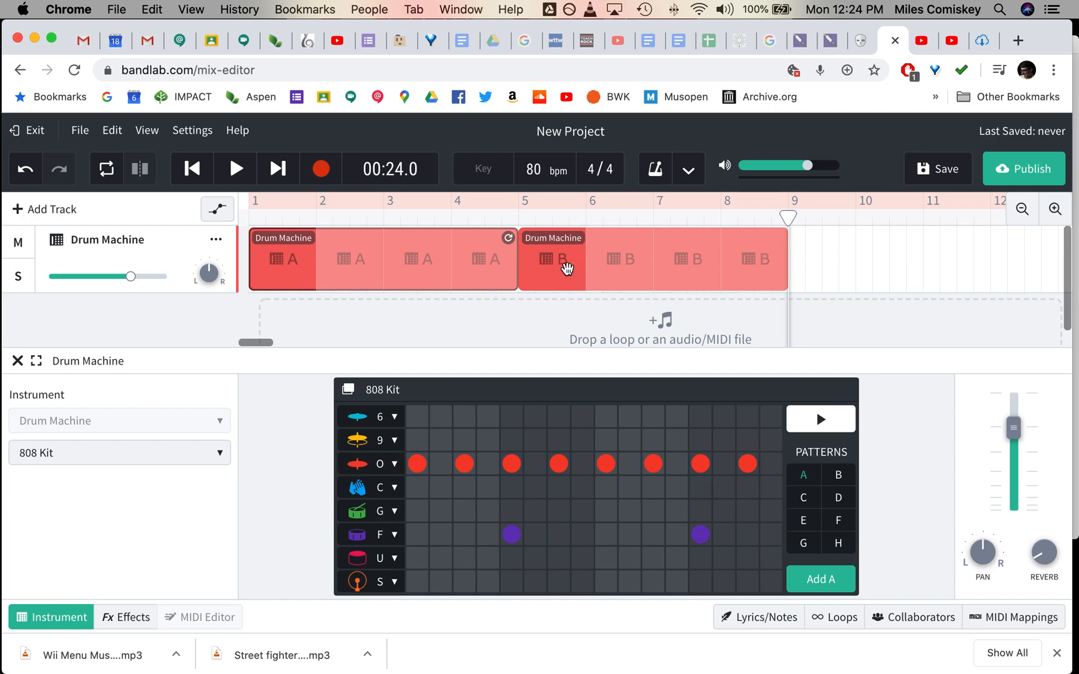
{"action": "left_click", "coordinate": [566, 268]}
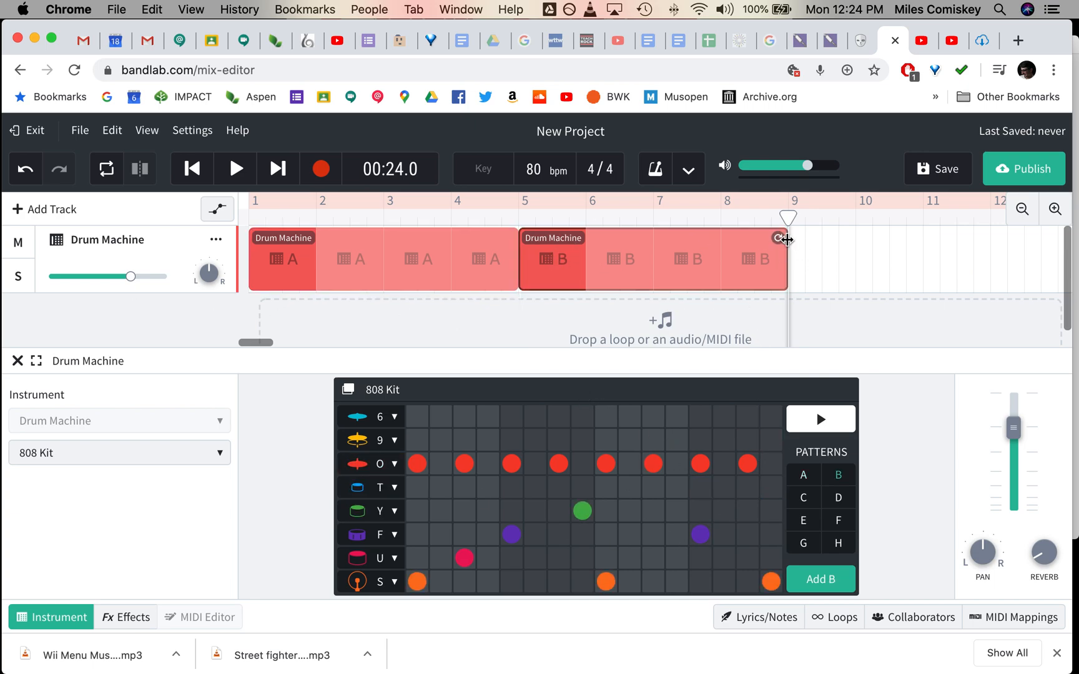
{"action": "left_click_drag", "start_coordinate": [778, 238], "coordinate": [946, 255]}
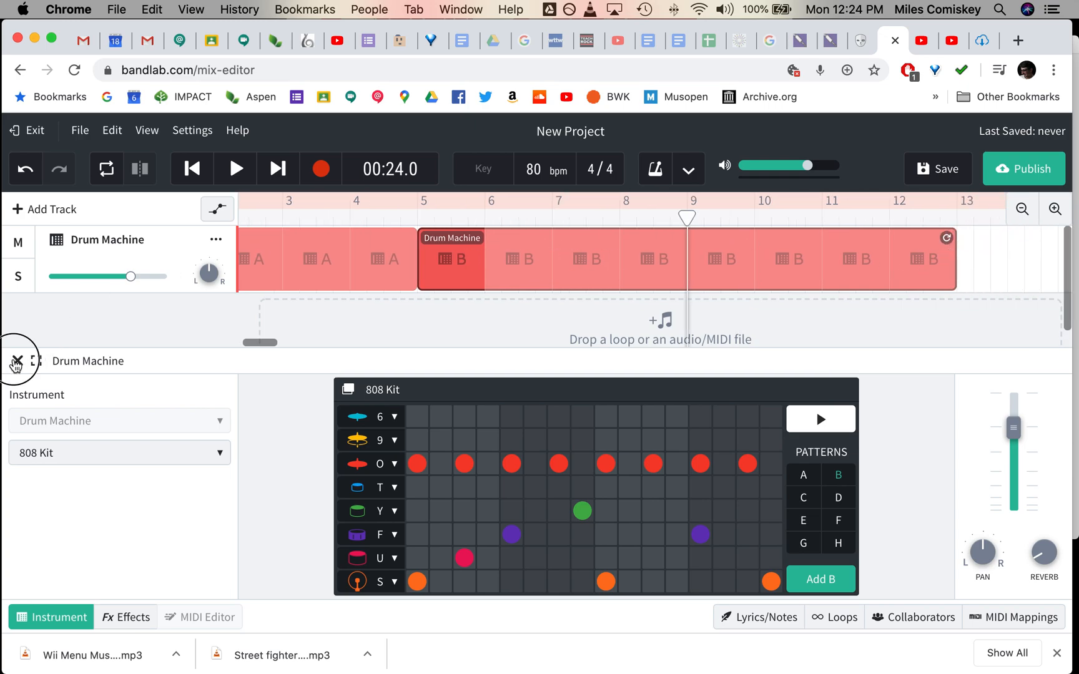
{"action": "left_click", "coordinate": [17, 361]}
{"action": "scroll", "coordinate": [366, 337], "scroll_direction": "left", "scroll_amount": 4}
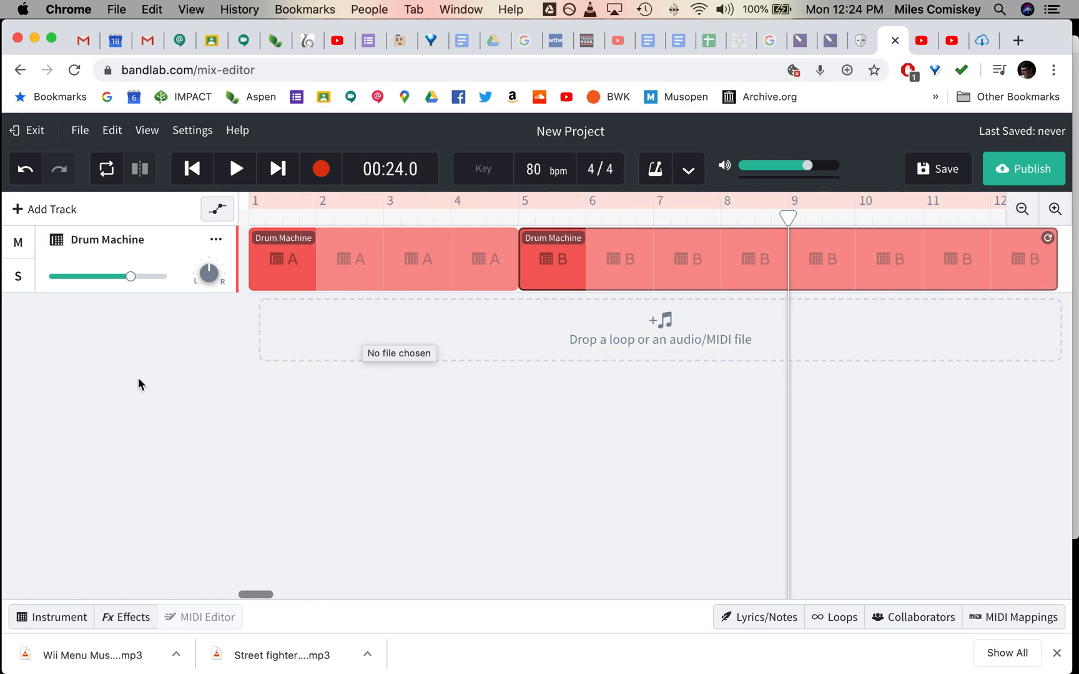
Add a virtual instrument track and set its instrument to the Classic Rock drum kit.
{"action": "left_click", "coordinate": [53, 209]}
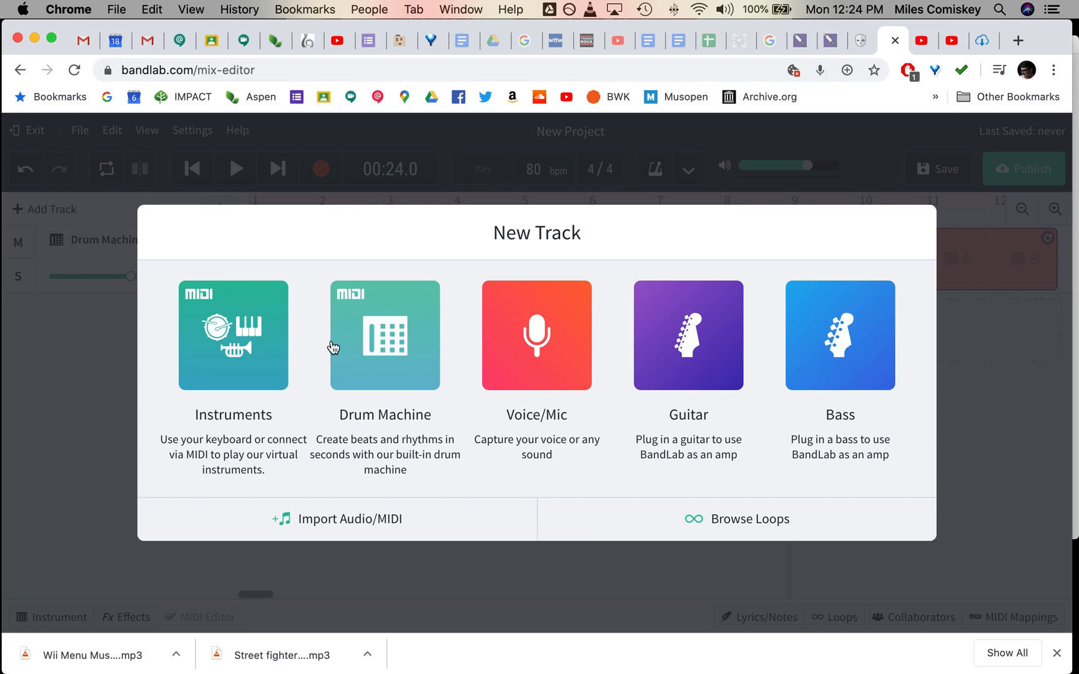
{"action": "left_click", "coordinate": [229, 329]}
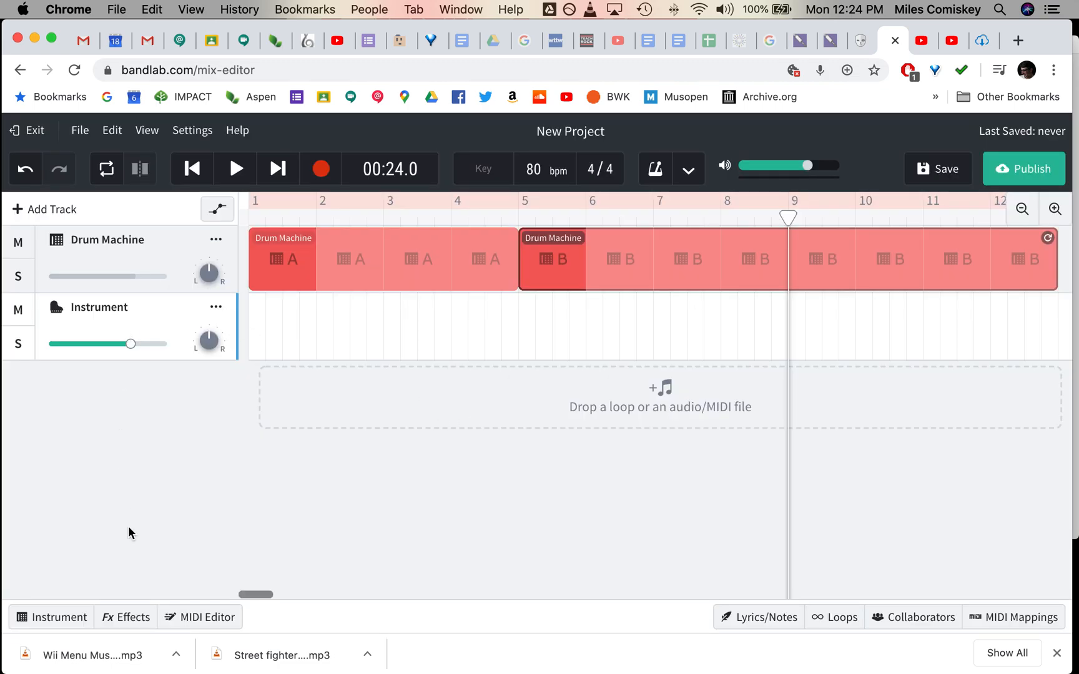
{"action": "left_click", "coordinate": [58, 621]}
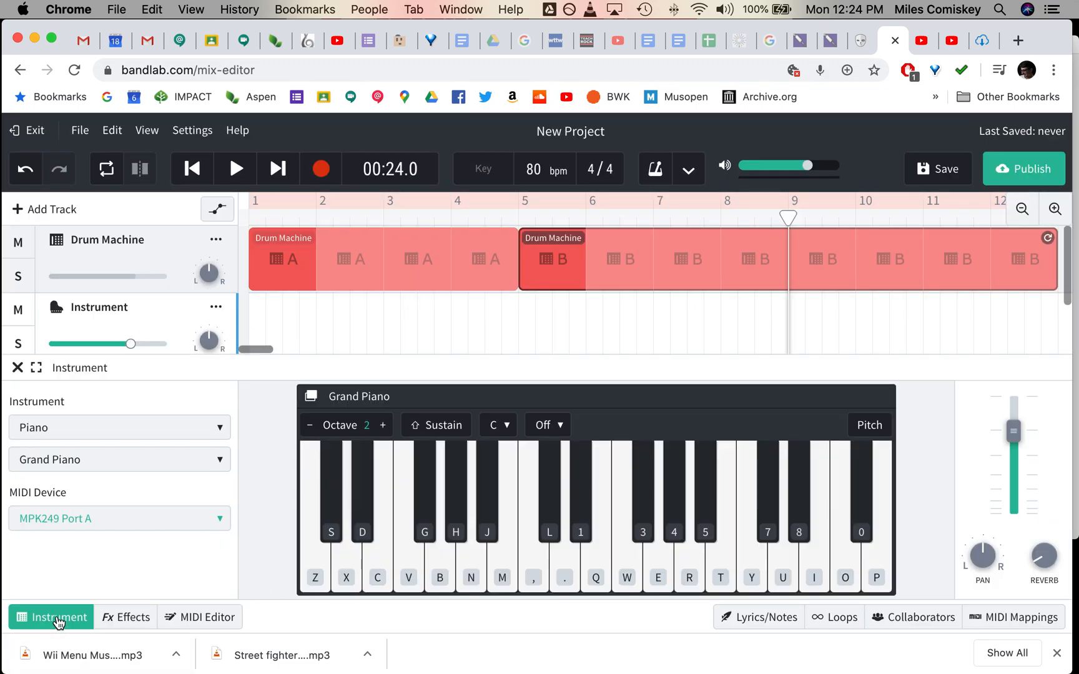
{"action": "left_click", "coordinate": [137, 434]}
{"action": "left_click", "coordinate": [133, 345]}
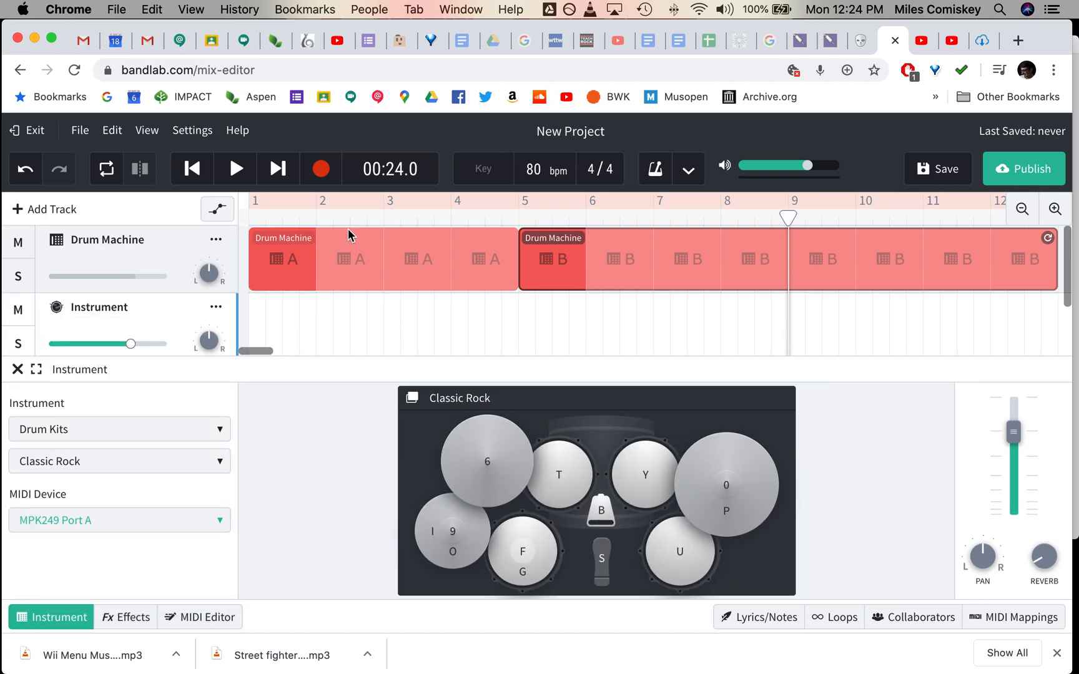
{"action": "left_click", "coordinate": [18, 369]}
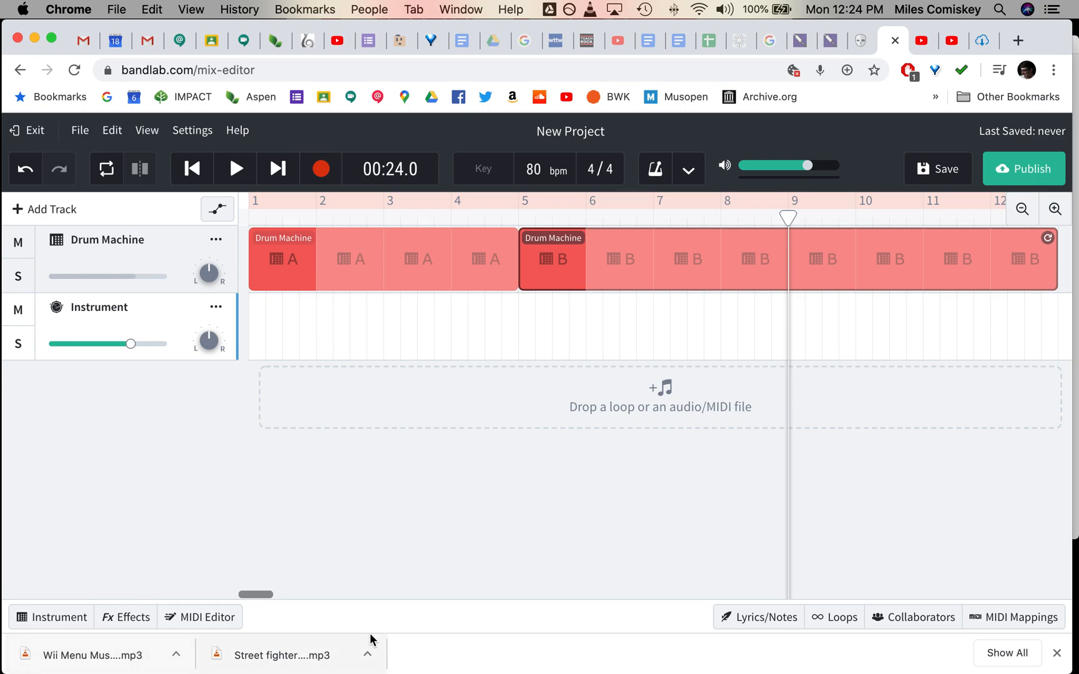
Look at the converted mp3 files in the Finder Downloads folder and return to the project.
{"action": "left_click", "coordinate": [921, 40]}
{"action": "left_click", "coordinate": [881, 41]}
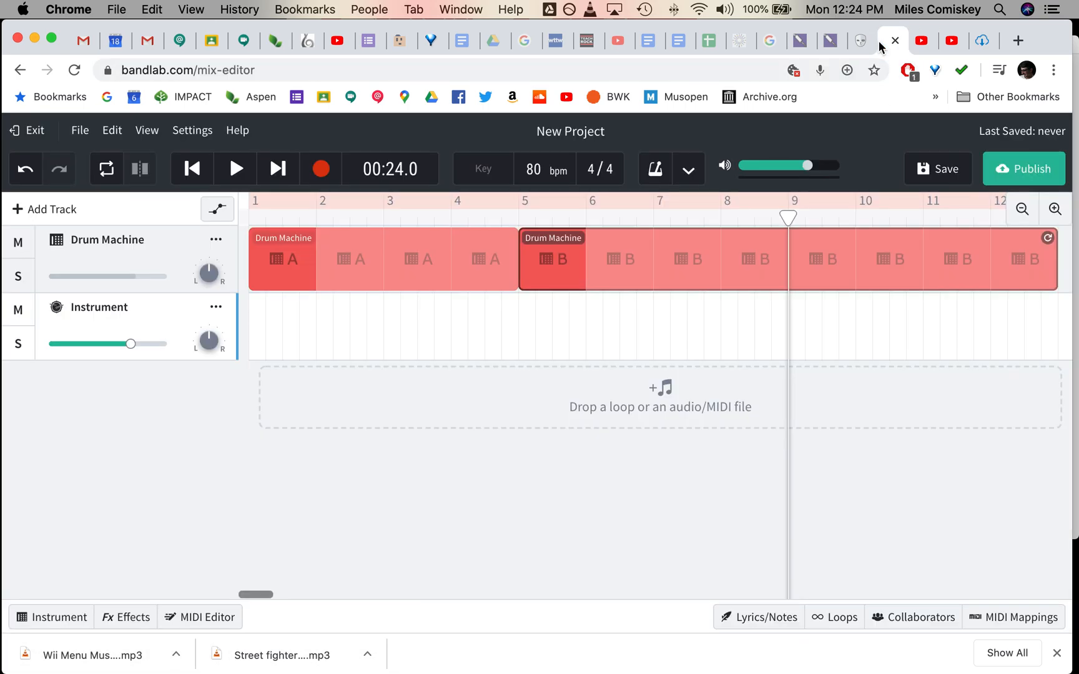
{"action": "mouse_move", "coordinate": [128, 653]}
{"action": "left_click", "coordinate": [29, 653]}
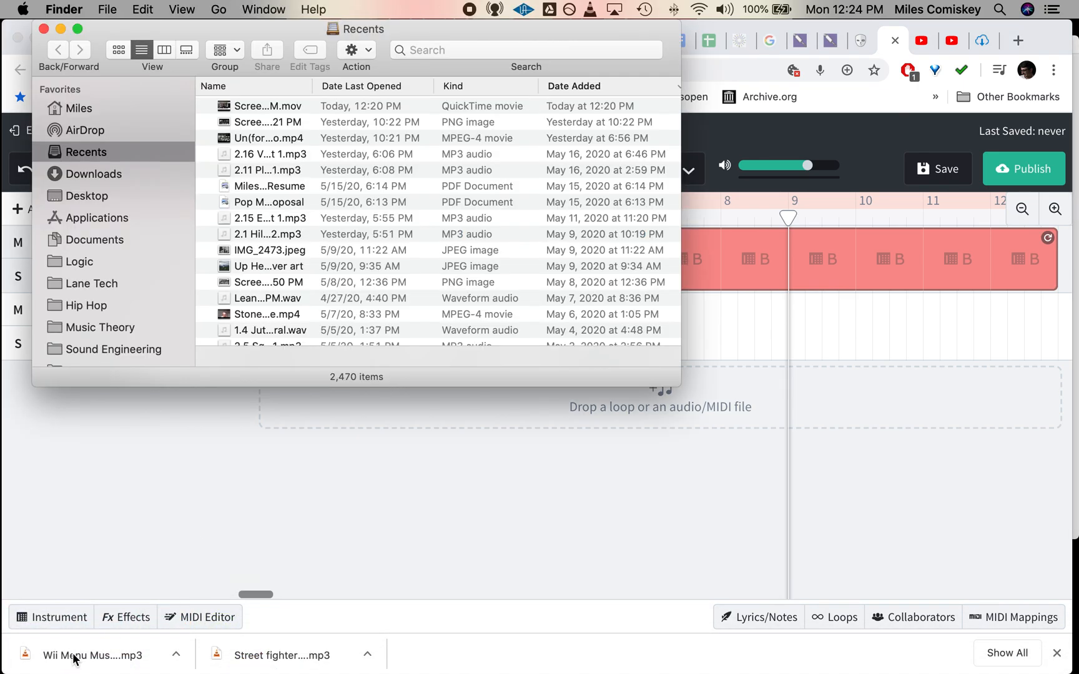
{"action": "left_click", "coordinate": [101, 176]}
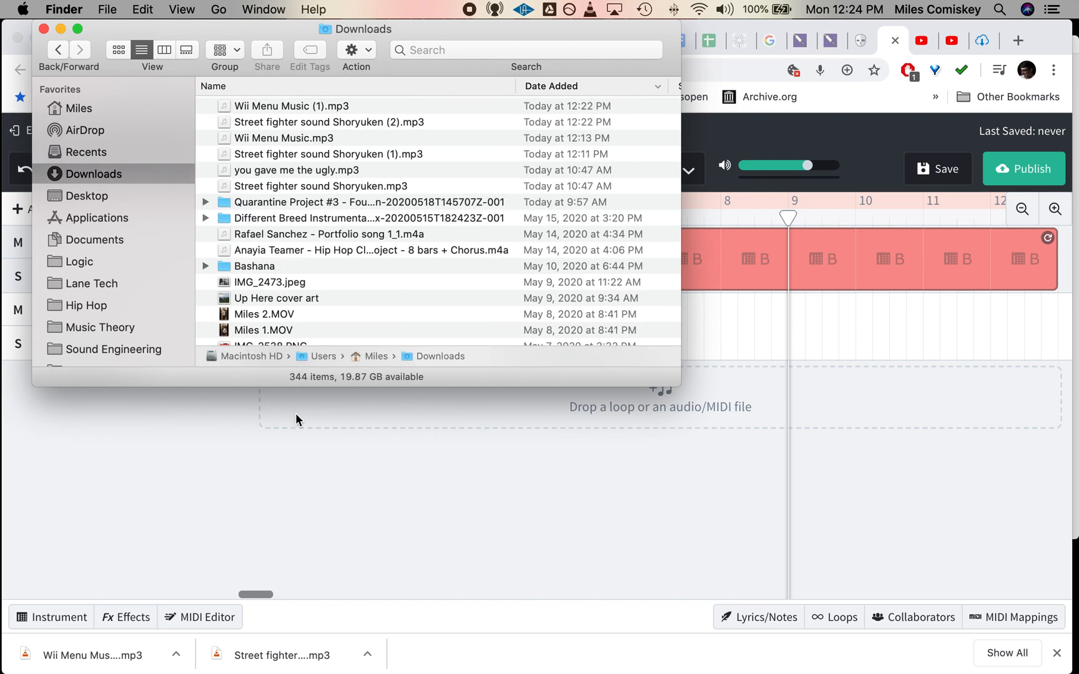
{"action": "left_click", "coordinate": [537, 476]}
Import the Street fighter and Wii Menu Music mp3s as new tracks, starting shortly before bar 5 and shortly before bar 7 respectively.
{"action": "left_click_drag", "start_coordinate": [267, 659], "coordinate": [627, 396]}
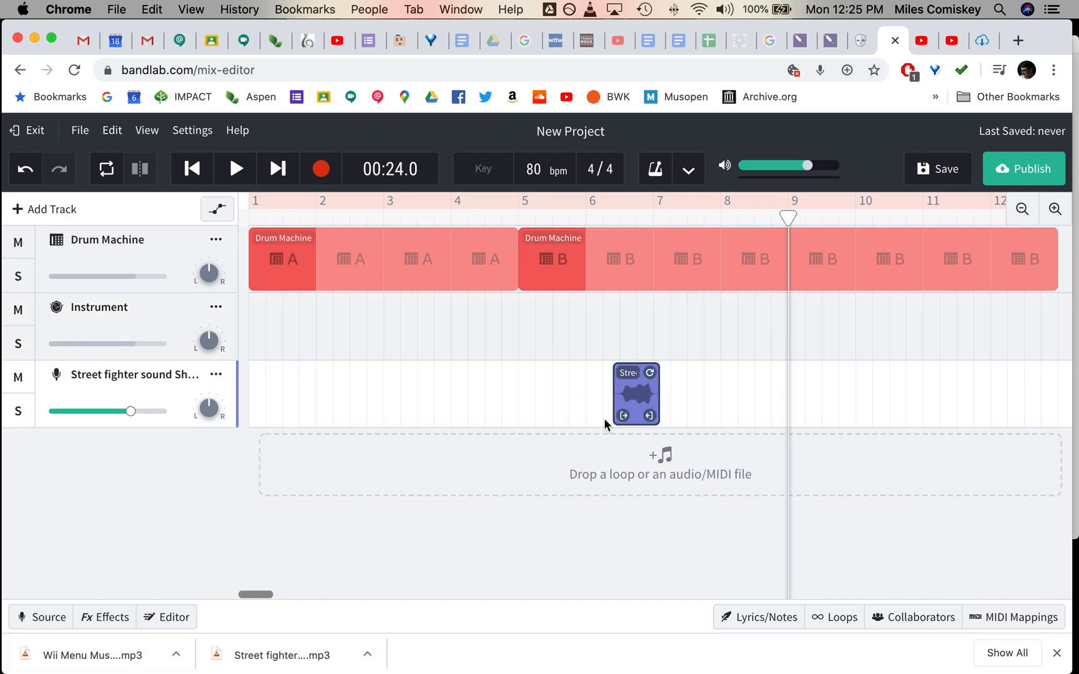
{"action": "left_click_drag", "start_coordinate": [637, 394], "coordinate": [514, 394]}
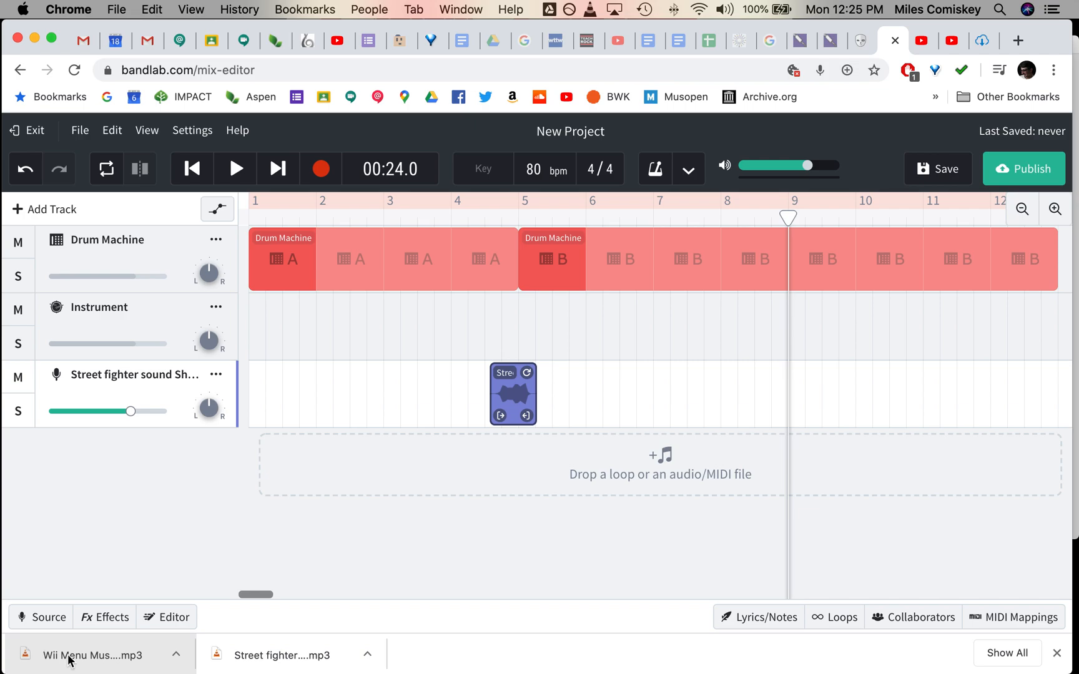
{"action": "left_click_drag", "start_coordinate": [70, 661], "coordinate": [649, 462]}
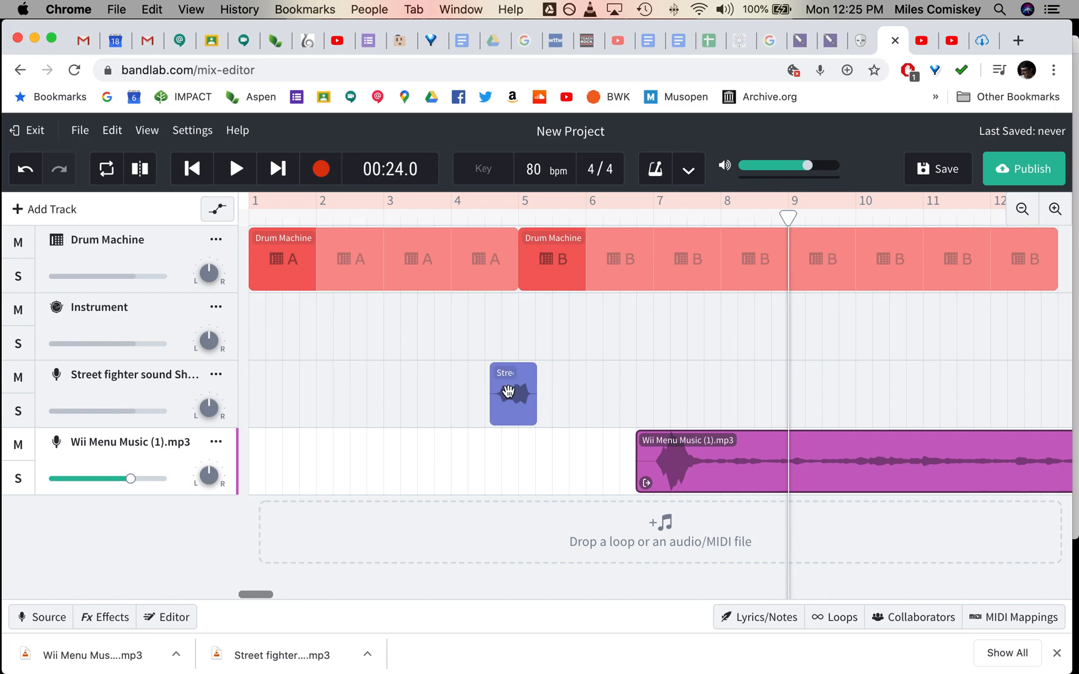
Trim the silence from the beginning and end of the Street fighter clip.
{"action": "scroll", "coordinate": [508, 396], "scroll_direction": "up", "scroll_amount": 10}
{"action": "scroll", "coordinate": [508, 392], "scroll_direction": "up", "scroll_amount": 5}
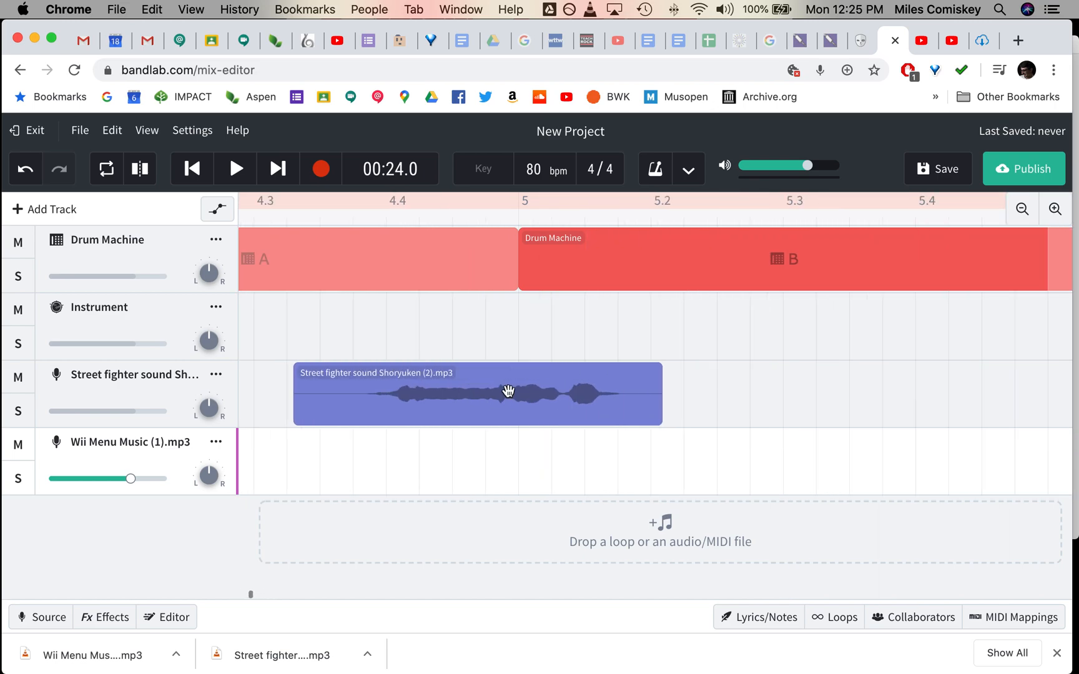
{"action": "left_click", "coordinate": [423, 418]}
{"action": "left_click_drag", "start_coordinate": [304, 417], "coordinate": [377, 406]}
{"action": "left_click_drag", "start_coordinate": [650, 415], "coordinate": [623, 415]}
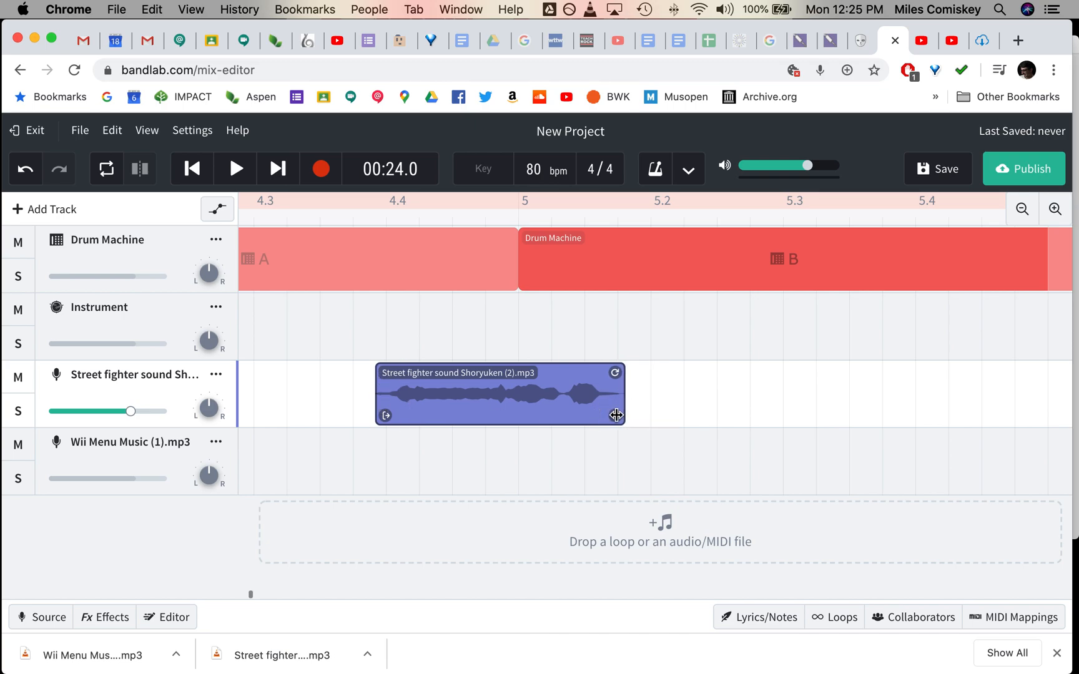
Solo the Street fighter track, play the trimmed clip, and turn the solo off again.
{"action": "left_click", "coordinate": [18, 411]}
{"action": "left_click", "coordinate": [368, 208]}
{"action": "key", "text": "space"}
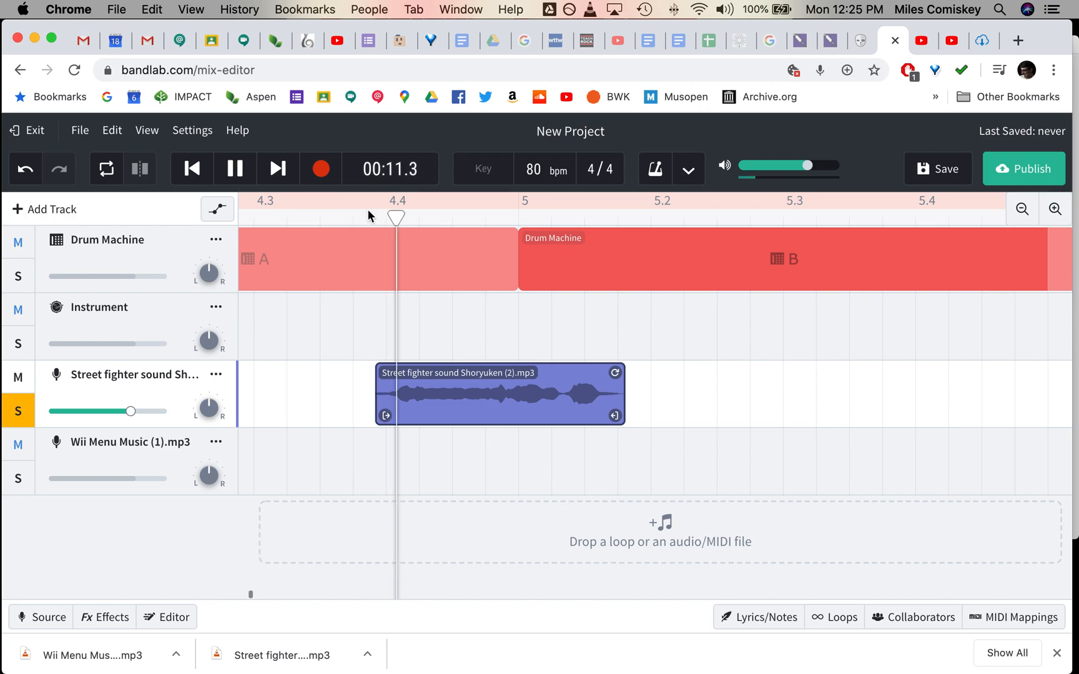
{"action": "key", "text": "space"}
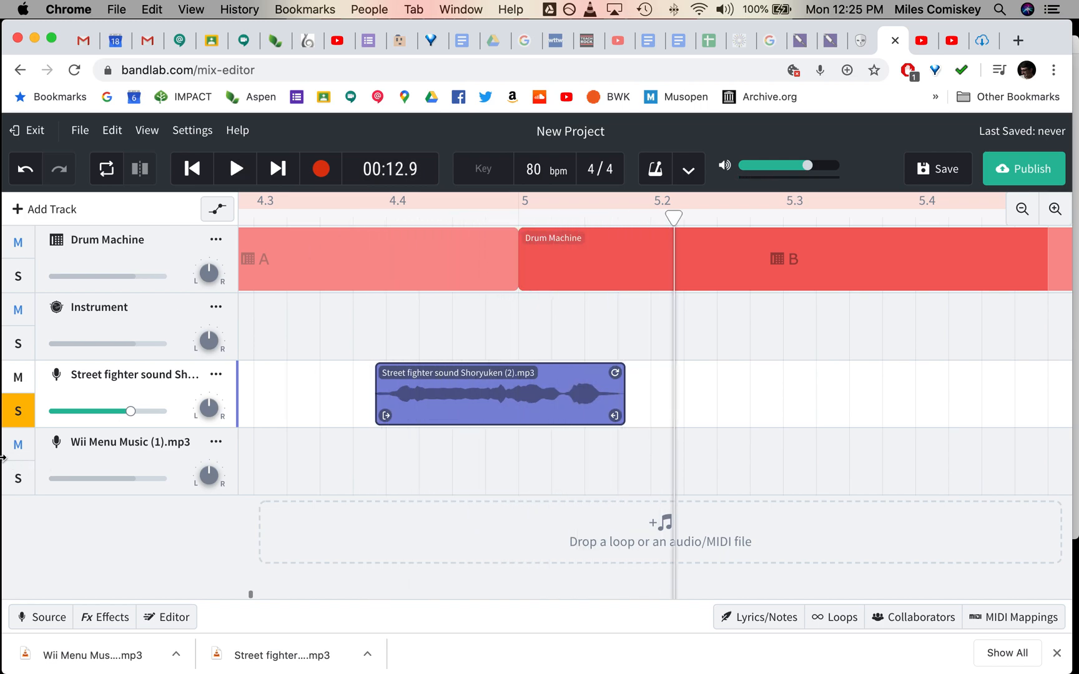
{"action": "left_click", "coordinate": [18, 411]}
Trim the quiet opening of the Wii Menu Music clip so that it starts just after bar 7.
{"action": "scroll", "coordinate": [552, 482], "scroll_direction": "right", "scroll_amount": 2}
{"action": "scroll", "coordinate": [552, 482], "scroll_direction": "right", "scroll_amount": 3}
{"action": "scroll", "coordinate": [552, 482], "scroll_direction": "down", "scroll_amount": 2, "text": "ctrl"}
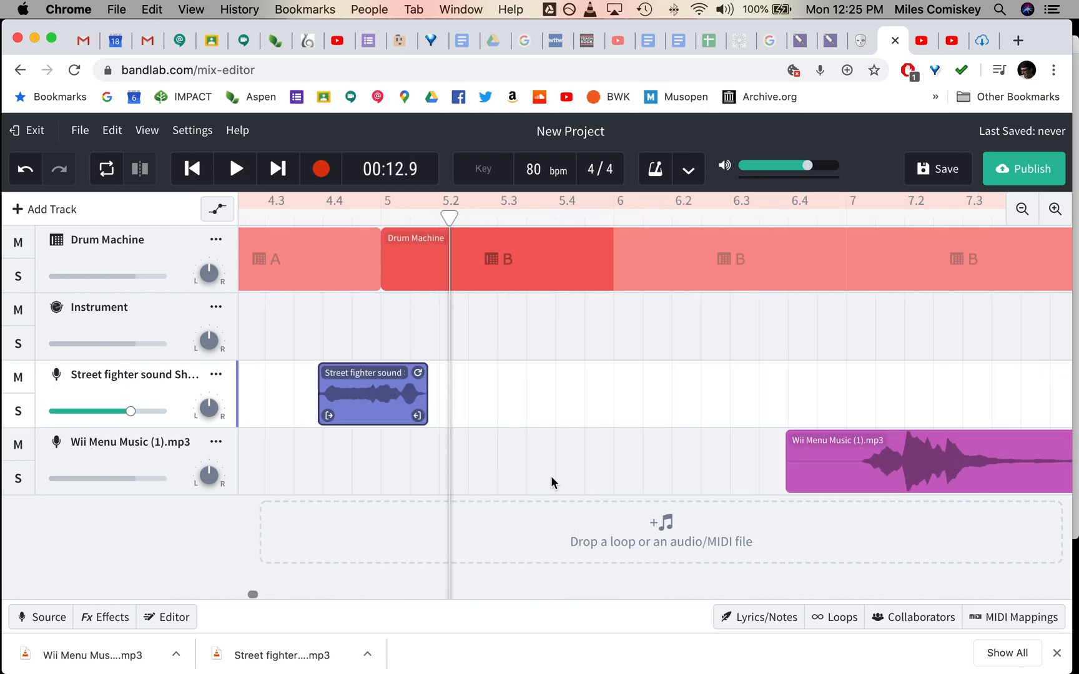
{"action": "scroll", "coordinate": [552, 482], "scroll_direction": "right", "scroll_amount": 4}
{"action": "scroll", "coordinate": [552, 482], "scroll_direction": "right", "scroll_amount": 3}
{"action": "left_click", "coordinate": [611, 470]}
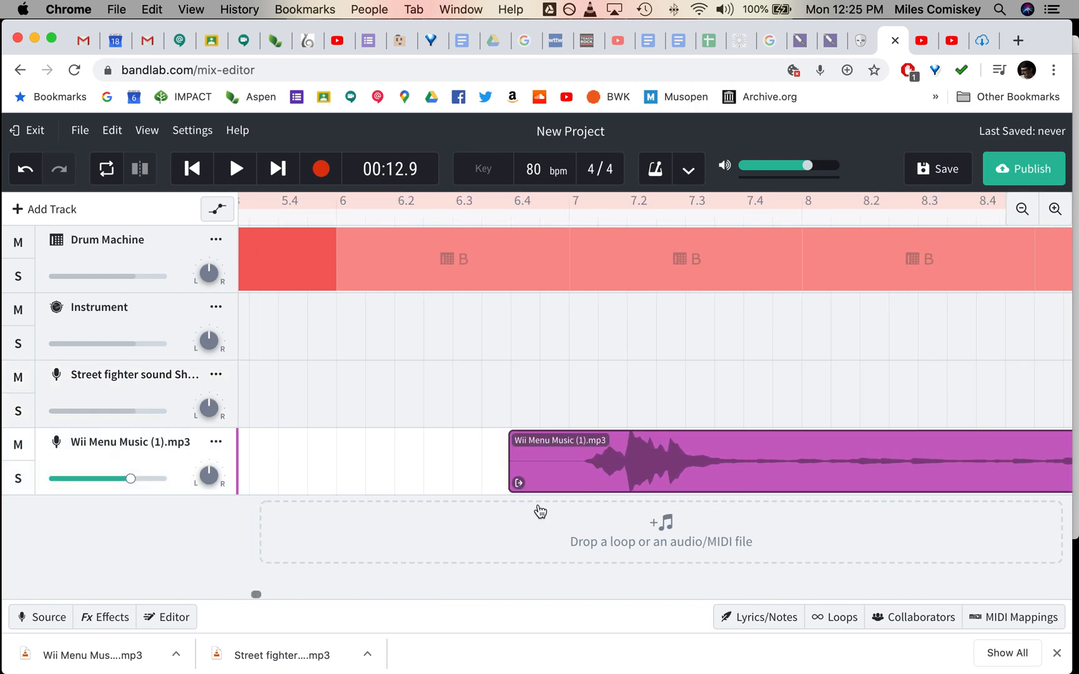
{"action": "left_click_drag", "start_coordinate": [517, 484], "coordinate": [593, 483]}
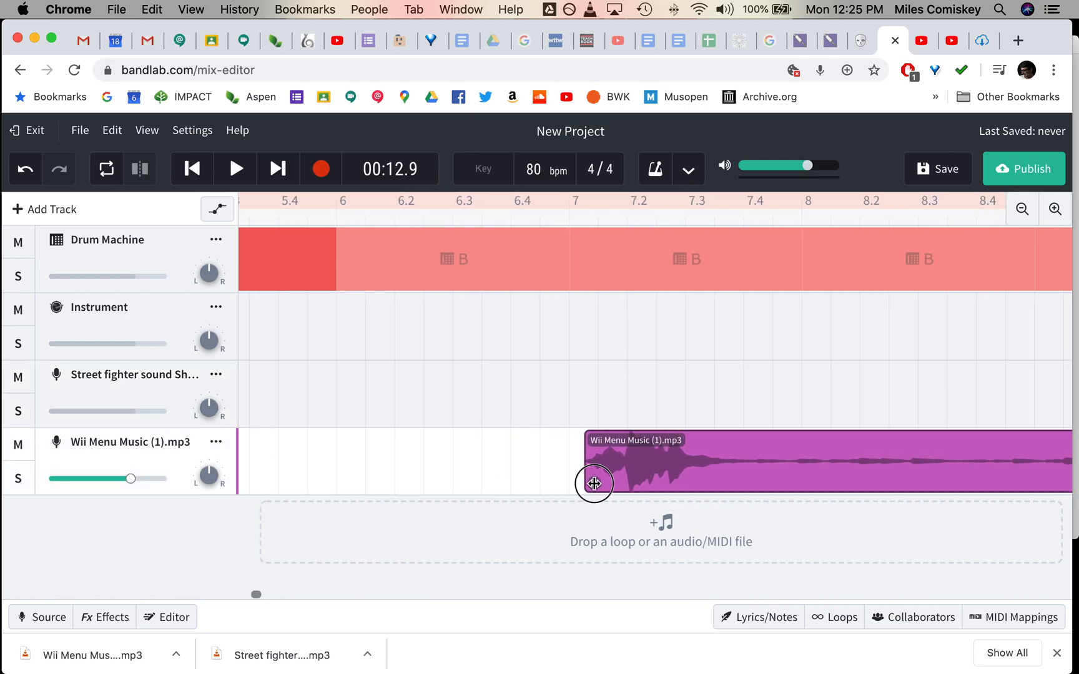
Place the playhead at 00:20.0, right after the loud opening burst of the Wii Menu Music clip.
{"action": "scroll", "coordinate": [765, 484], "scroll_direction": "right", "scroll_amount": 5}
{"action": "scroll", "coordinate": [780, 480], "scroll_direction": "down", "scroll_amount": 2, "text": "ctrl"}
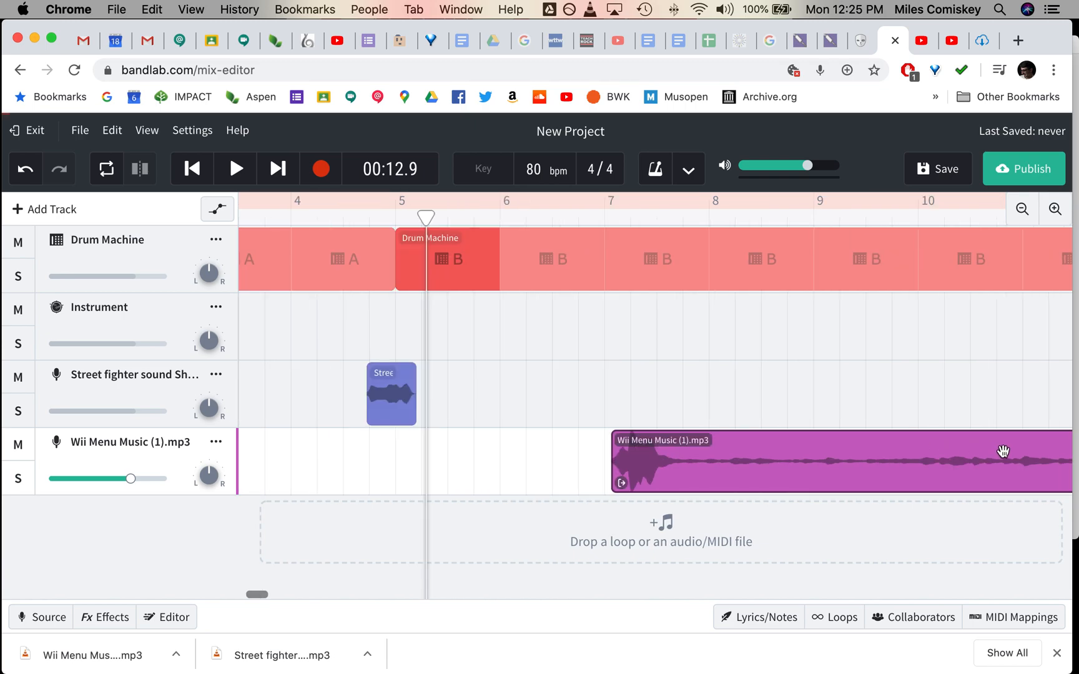
{"action": "scroll", "coordinate": [802, 452], "scroll_direction": "right", "scroll_amount": 2}
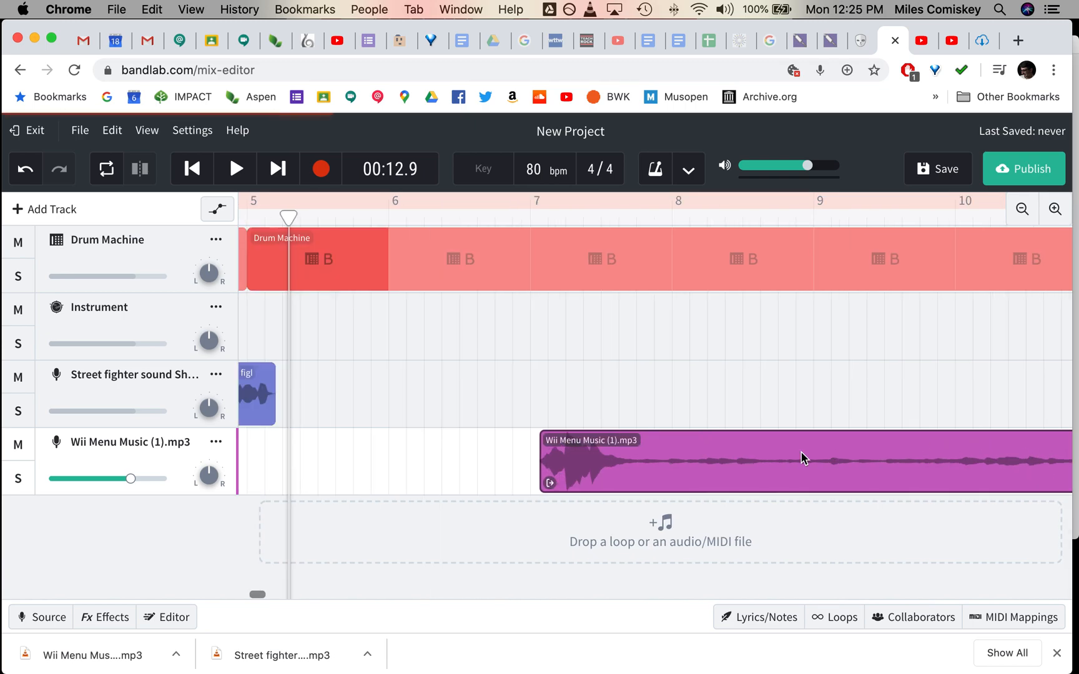
{"action": "scroll", "coordinate": [758, 448], "scroll_direction": "up", "scroll_amount": 3, "text": "ctrl"}
{"action": "scroll", "coordinate": [522, 374], "scroll_direction": "left", "scroll_amount": 1}
{"action": "left_click", "coordinate": [467, 218]}
{"action": "left_click_drag", "start_coordinate": [522, 212], "coordinate": [496, 213]}
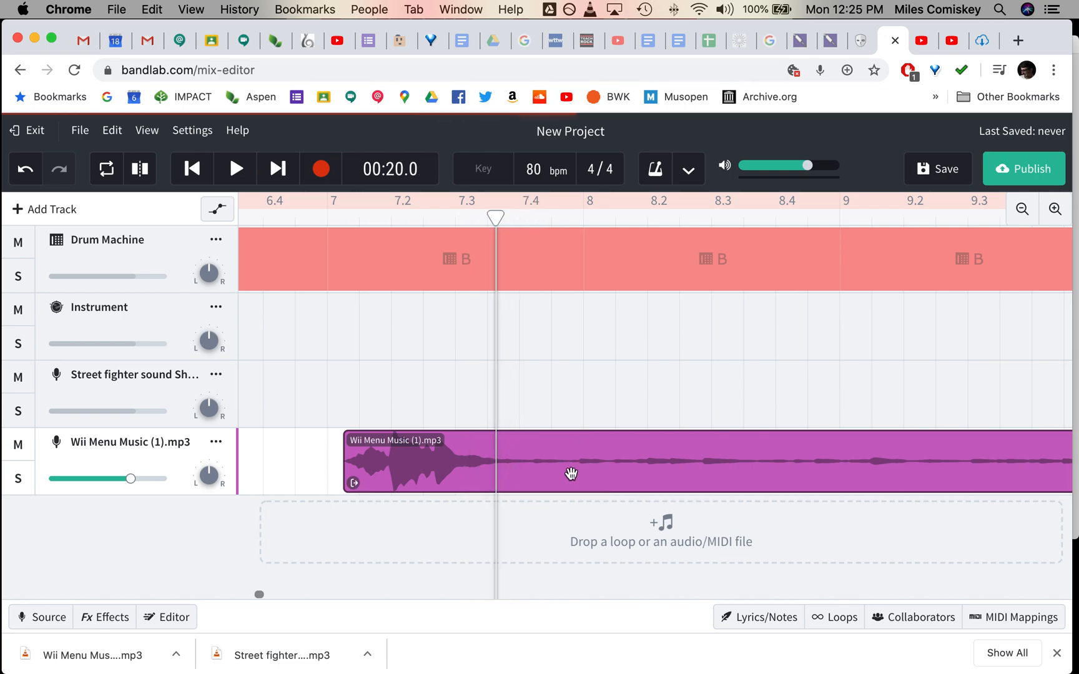
Slice the Wii Menu Music clip at the playhead, then undo, redo and again undo the slice.
{"action": "left_click", "coordinate": [140, 172]}
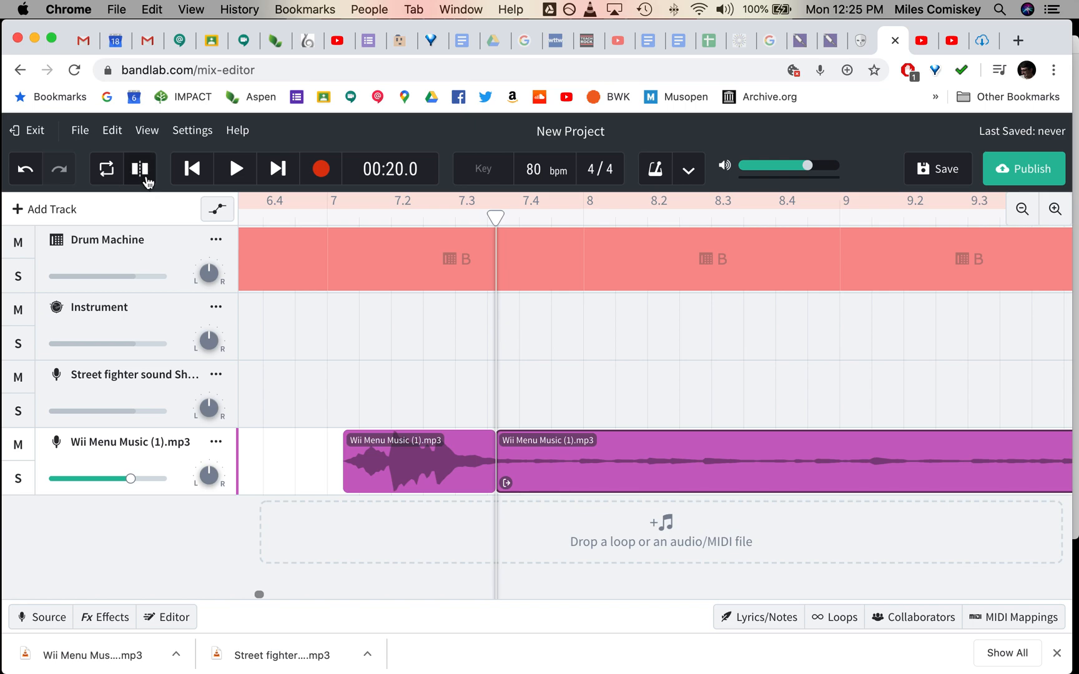
{"action": "key", "text": "super+z"}
{"action": "left_click", "coordinate": [553, 462]}
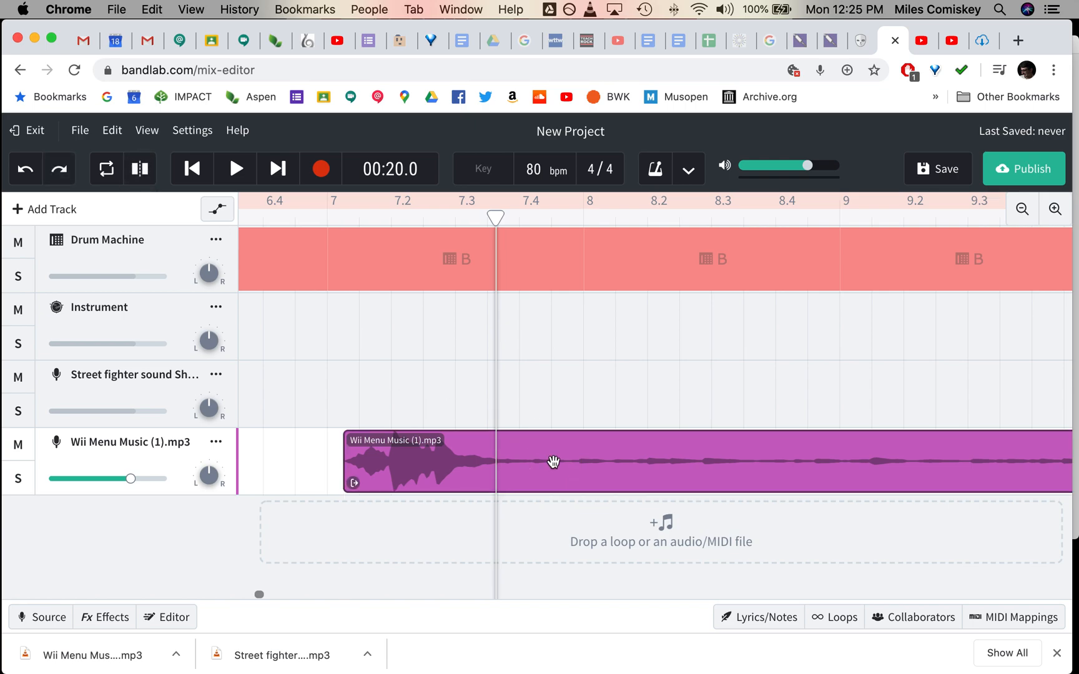
{"action": "key", "text": "super+shift+z"}
{"action": "key", "text": "super+z"}
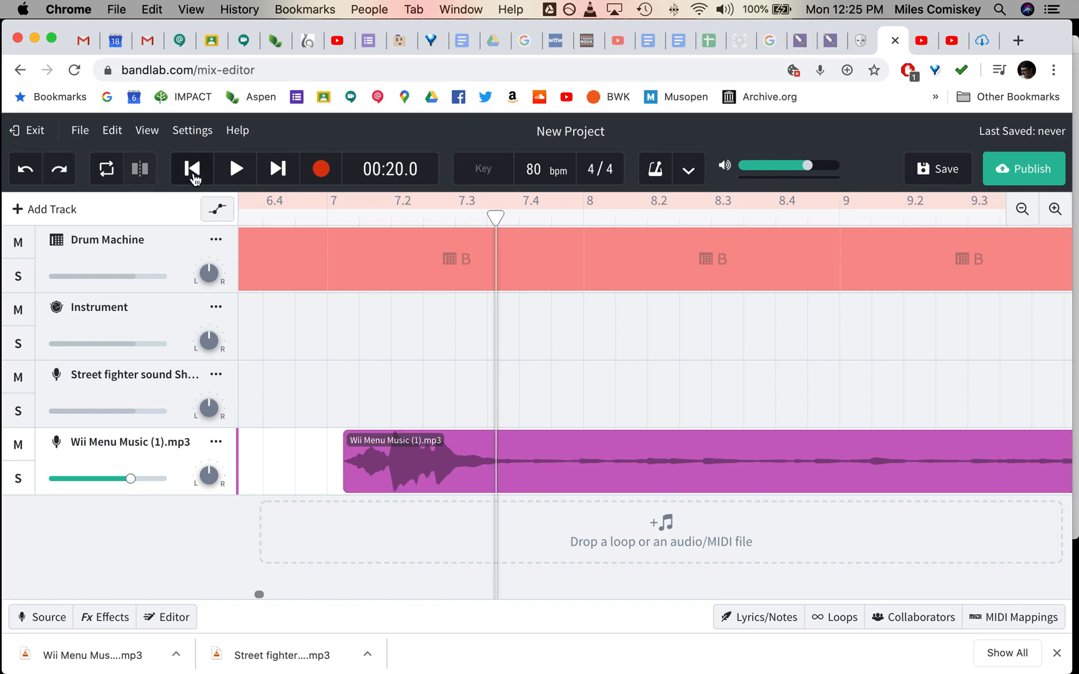
Slice the Wii Menu Music clip at 00:20.0 and delete the part after the cut.
{"action": "left_click", "coordinate": [107, 131]}
{"action": "right_click", "coordinate": [464, 460]}
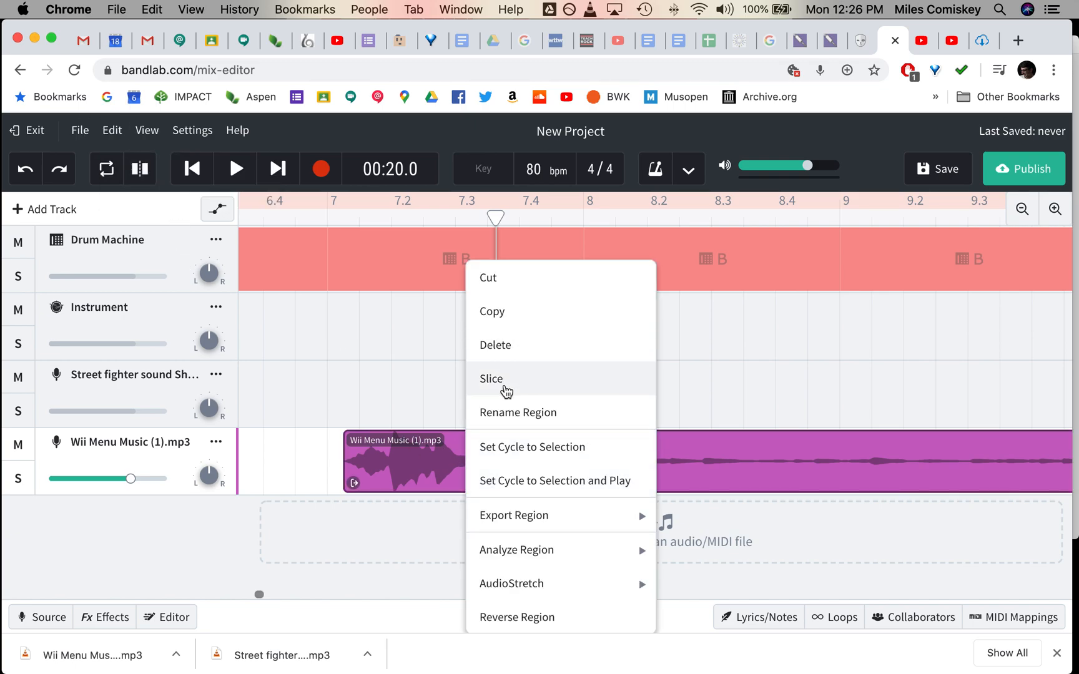
{"action": "left_click", "coordinate": [379, 582]}
{"action": "left_click", "coordinate": [505, 451]}
{"action": "key", "text": "super+e"}
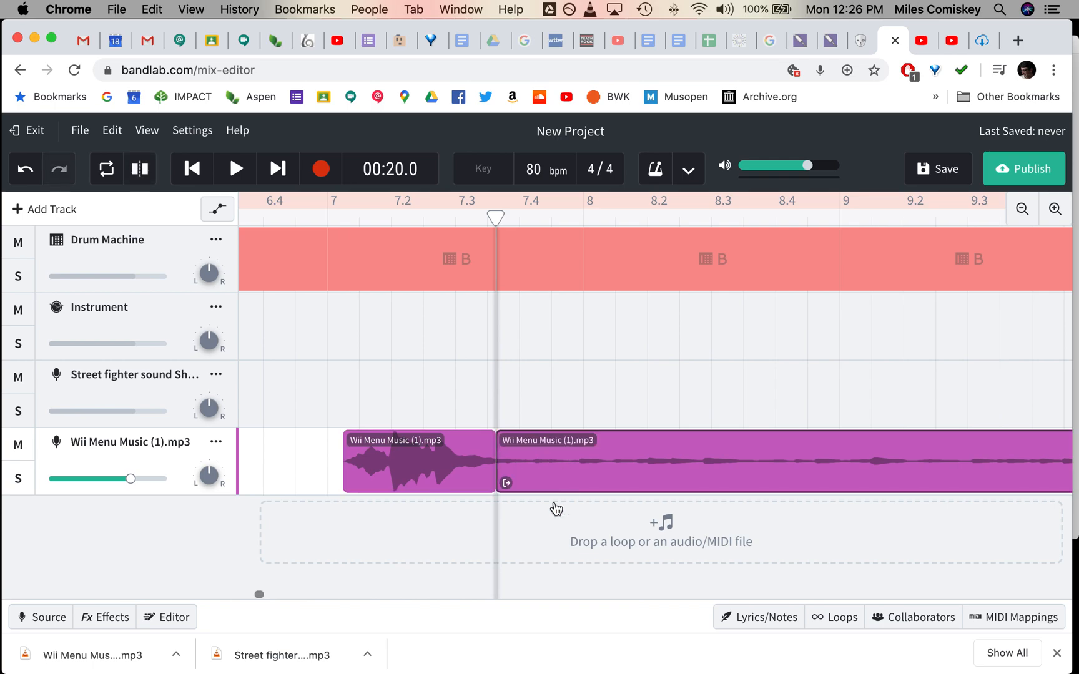
{"action": "key", "text": "Delete"}
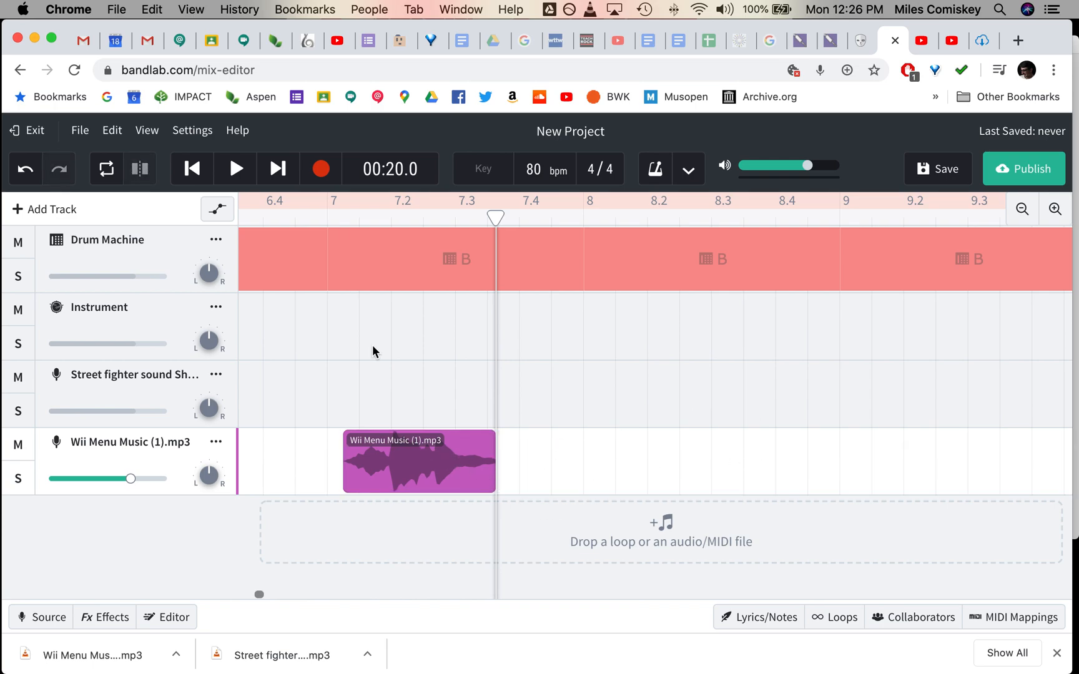
Audition the trimmed Wii Menu Music clip from its start with its track soloed, and lower the track's volume to slightly under half.
{"action": "left_click_drag", "start_coordinate": [324, 219], "coordinate": [341, 217]}
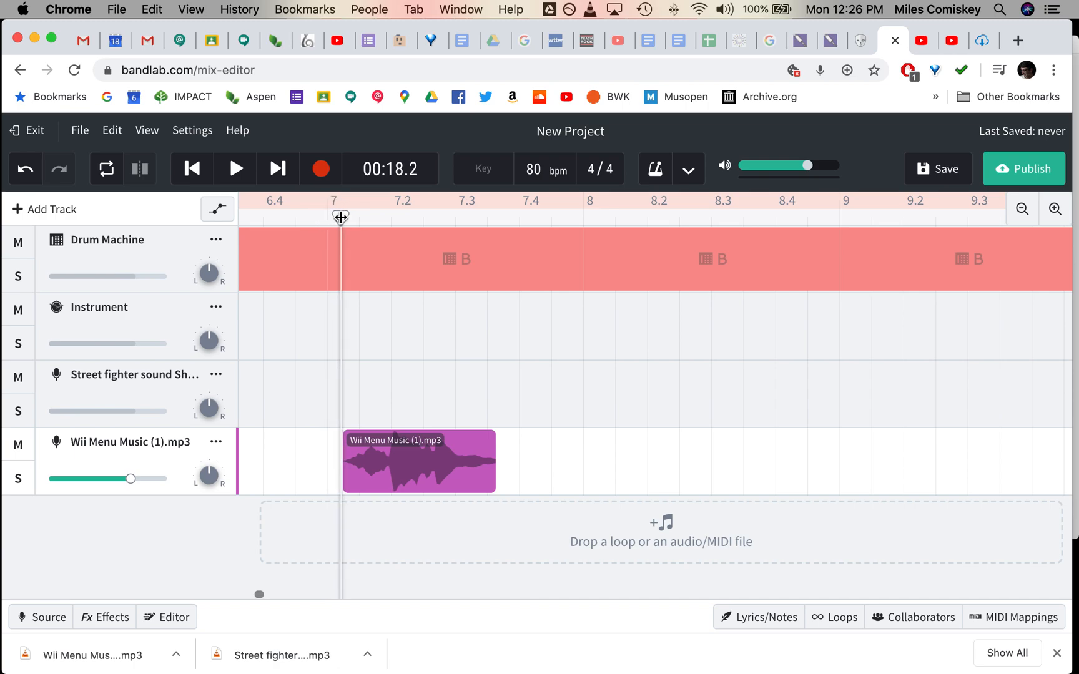
{"action": "key", "text": "space"}
{"action": "key", "text": "space"}
{"action": "left_click", "coordinate": [18, 478]}
{"action": "key", "text": "space"}
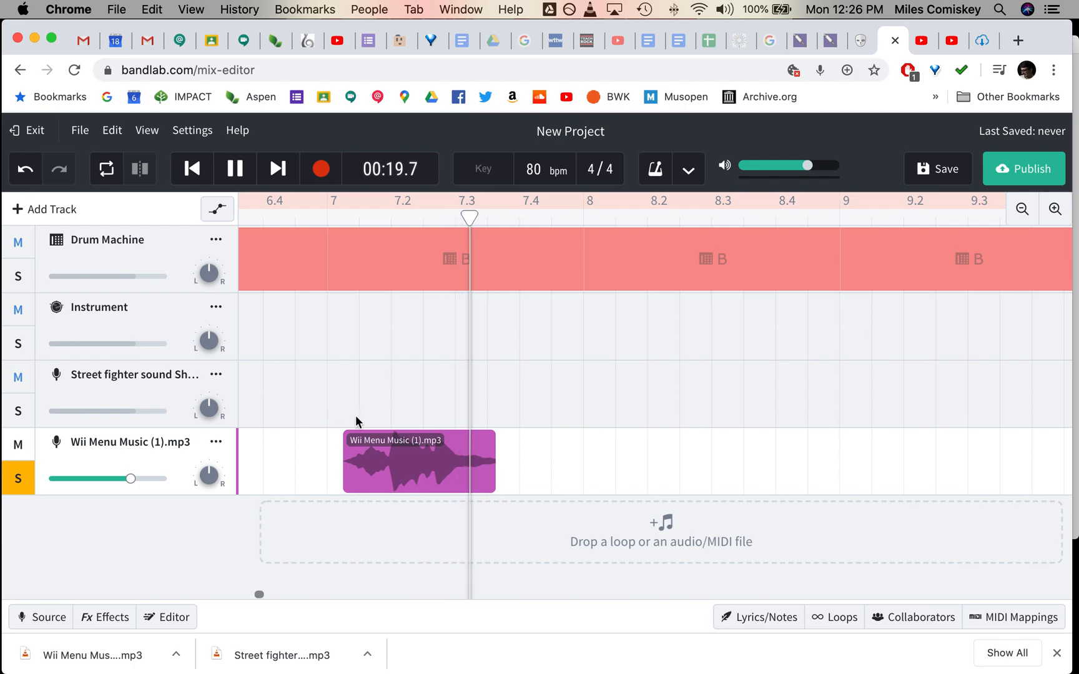
{"action": "left_click", "coordinate": [324, 215]}
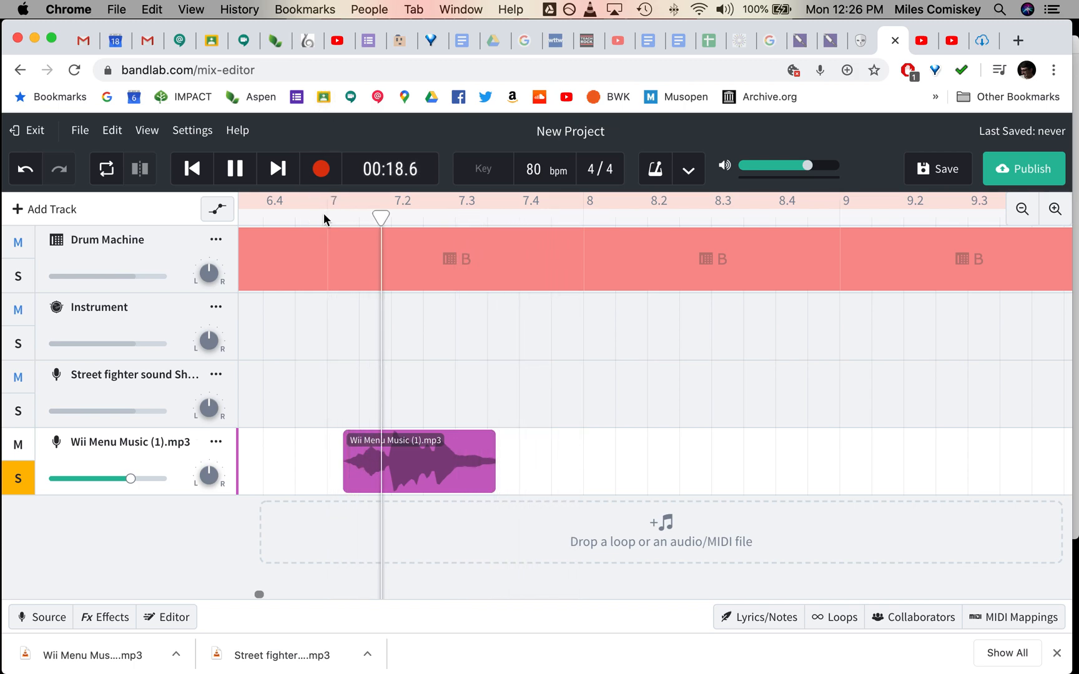
{"action": "key", "text": "space"}
{"action": "left_click_drag", "start_coordinate": [129, 479], "coordinate": [98, 480]}
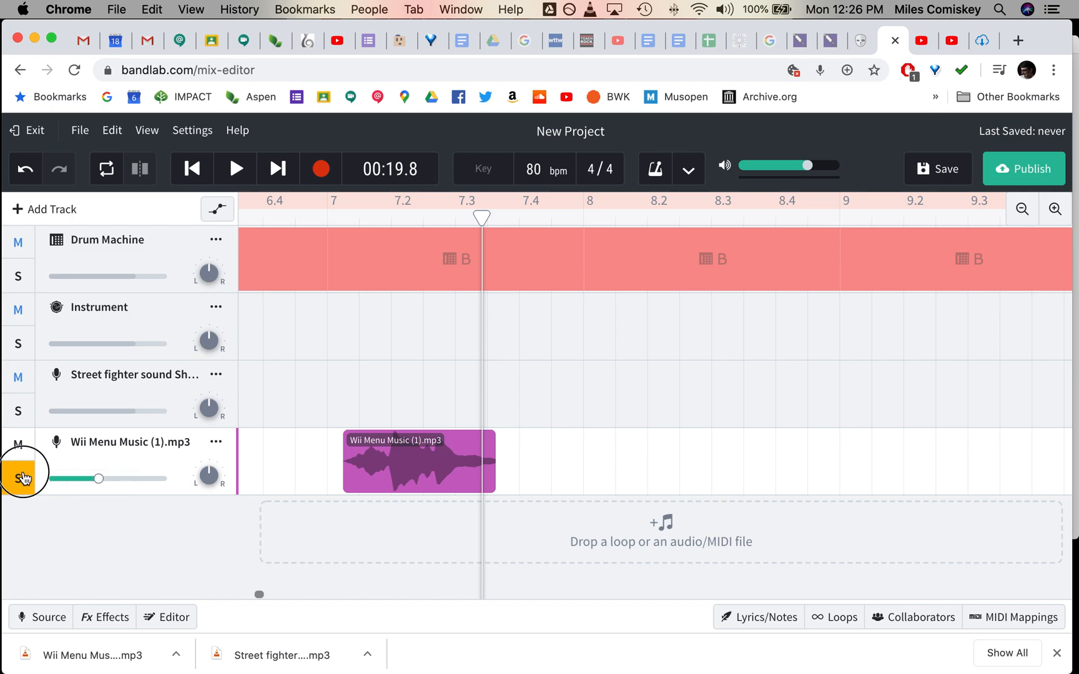
{"action": "left_click", "coordinate": [18, 479]}
Place the Wii Menu Music clip at the start of bar 1 and make it two bars long.
{"action": "left_click", "coordinate": [431, 465]}
{"action": "scroll", "coordinate": [435, 466], "scroll_direction": "left", "scroll_amount": 3}
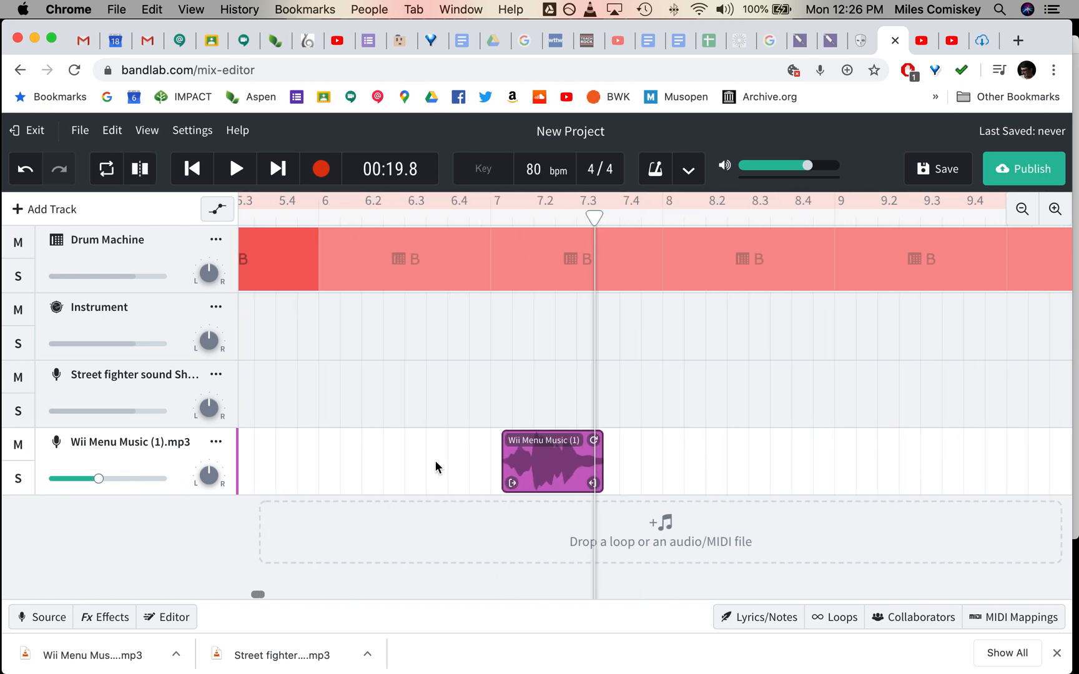
{"action": "scroll", "coordinate": [435, 460], "scroll_direction": "down", "scroll_amount": 5}
{"action": "left_click_drag", "start_coordinate": [741, 464], "coordinate": [399, 465]}
Play the project from the beginning to hear the two-bar Wii Menu Music clip with the drum beat.
{"action": "left_click", "coordinate": [180, 160]}
{"action": "left_click", "coordinate": [237, 171]}
{"action": "left_click", "coordinate": [238, 173]}
{"action": "left_click", "coordinate": [240, 175]}
{"action": "left_click", "coordinate": [239, 175]}
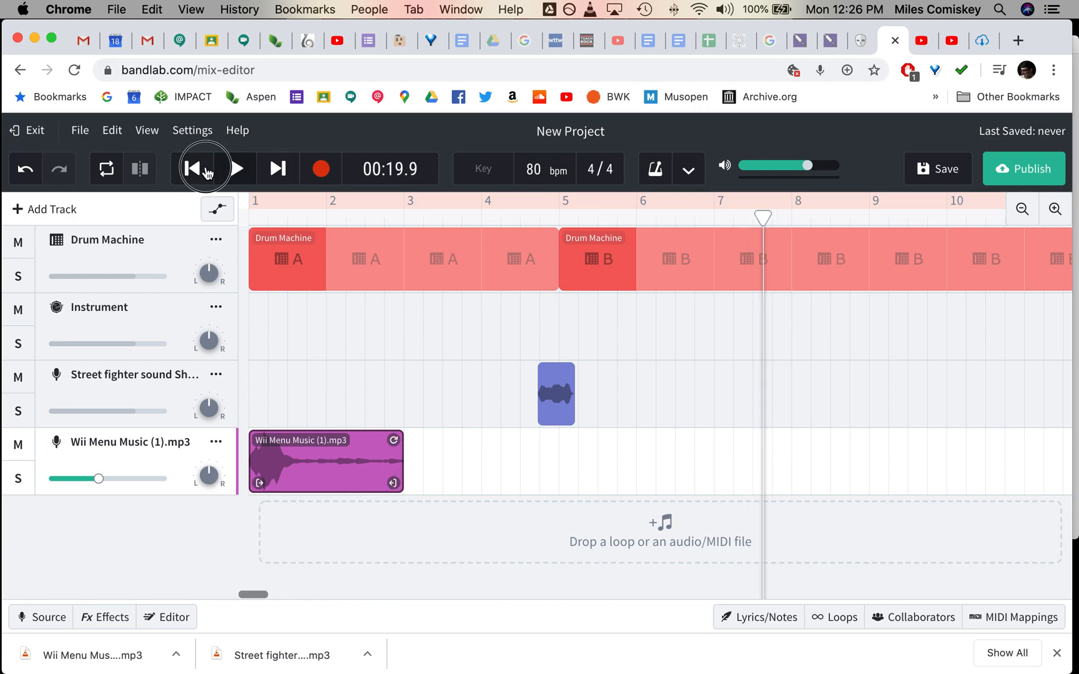
{"action": "left_click", "coordinate": [198, 169]}
{"action": "left_click", "coordinate": [235, 178]}
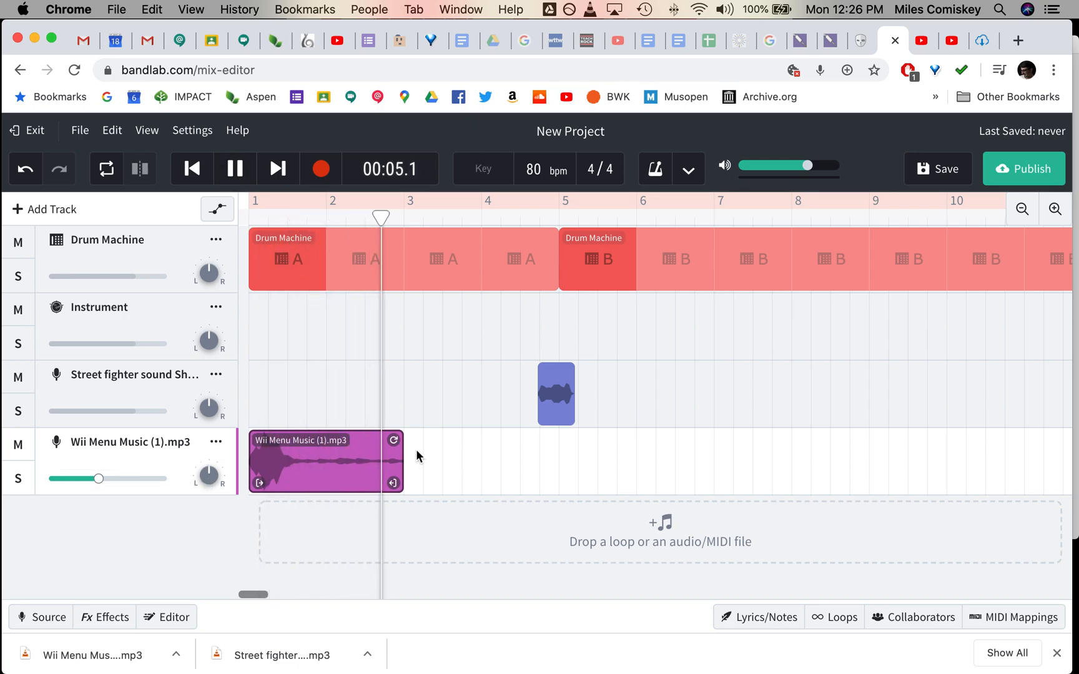
{"action": "key", "text": "space"}
{"action": "left_click", "coordinate": [588, 431]}
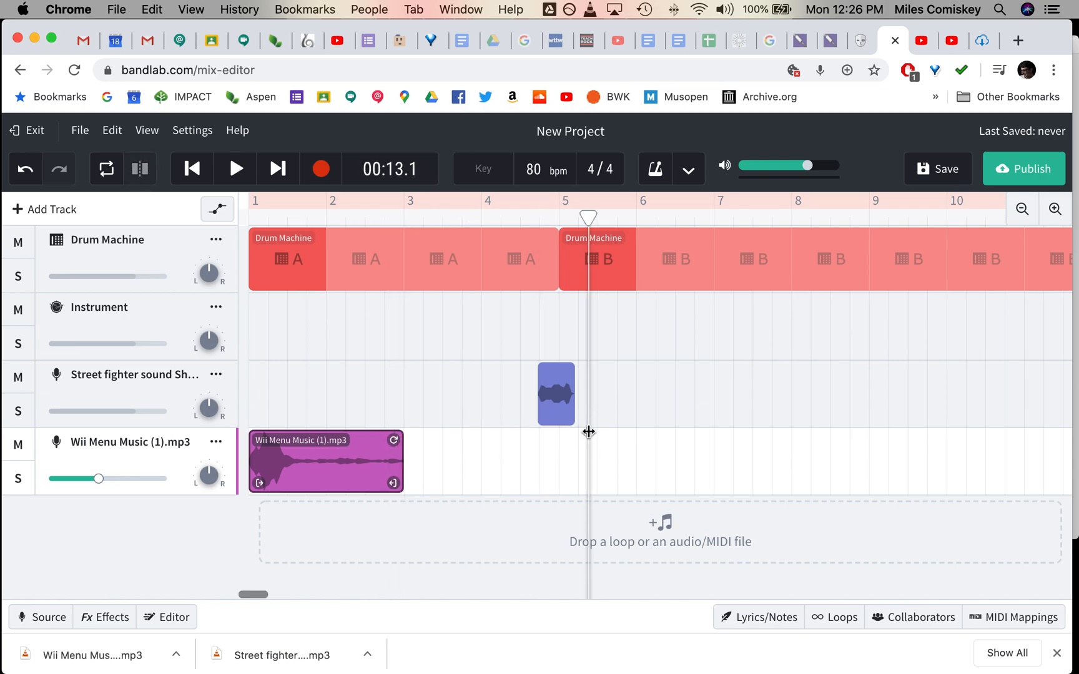
Loop the Wii Menu Music clip so it repeats until bar 13, where the drum machine beat ends.
{"action": "left_click_drag", "start_coordinate": [396, 442], "coordinate": [879, 432]}
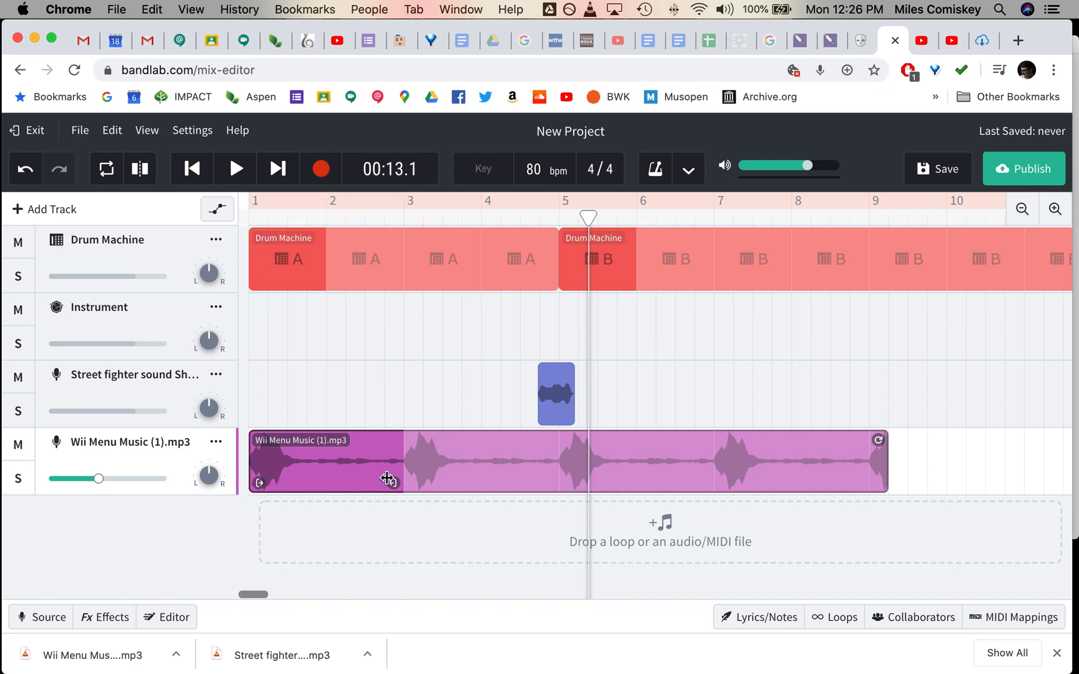
{"action": "left_click_drag", "start_coordinate": [878, 441], "coordinate": [359, 457]}
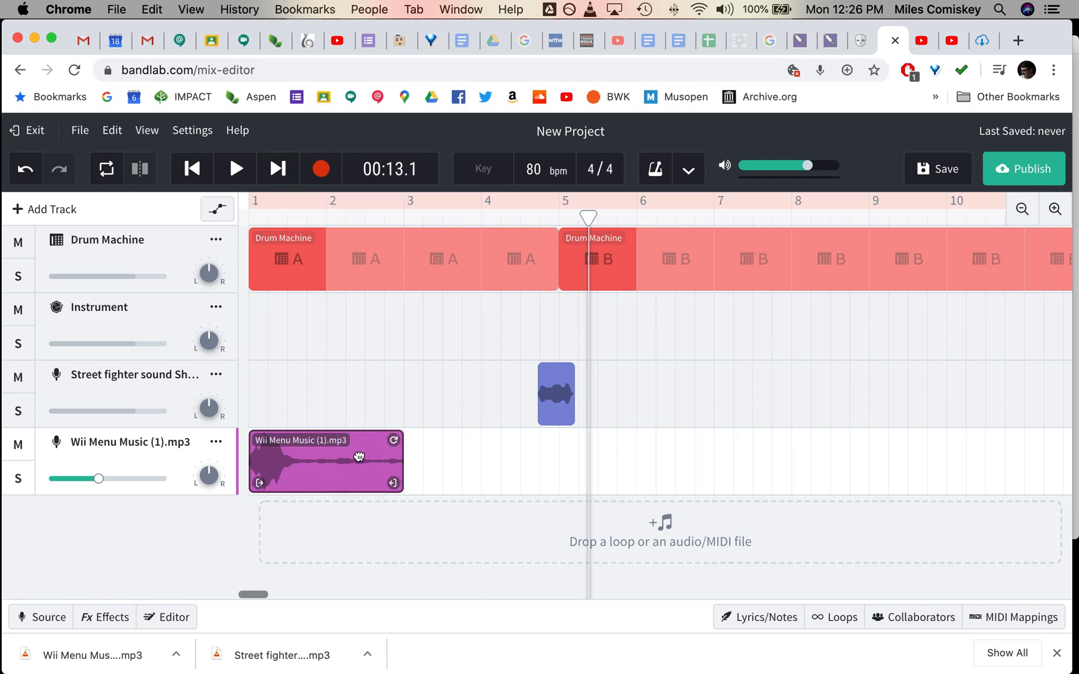
{"action": "scroll", "coordinate": [404, 494], "scroll_direction": "up", "scroll_amount": 5}
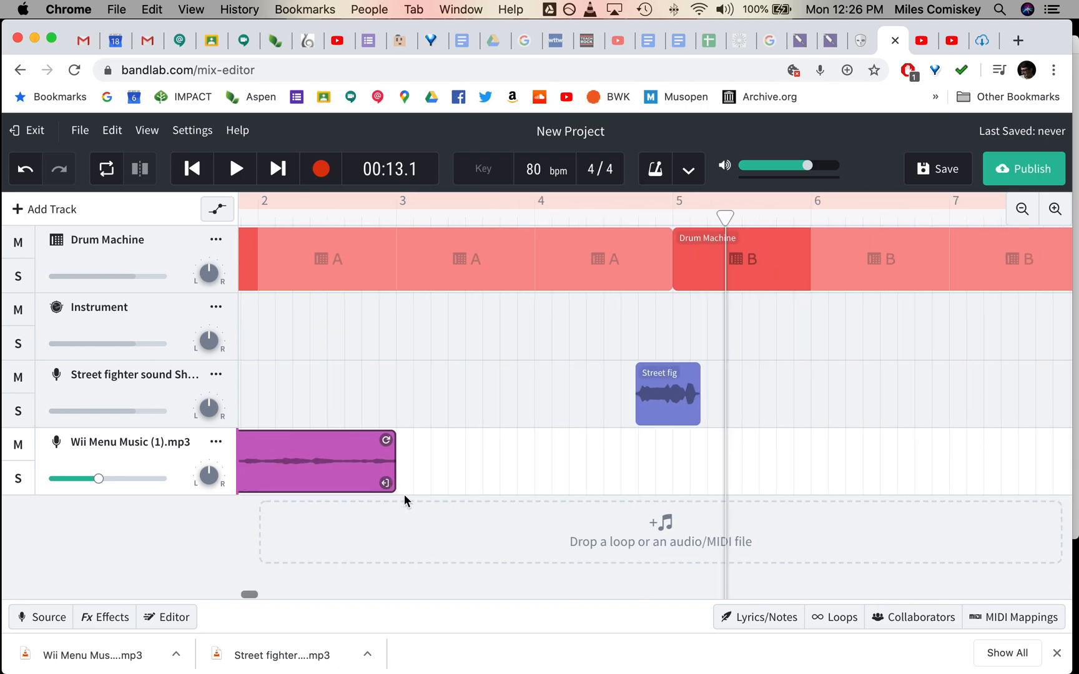
{"action": "mouse_move", "coordinate": [375, 489]}
{"action": "left_mouse_down"}
{"action": "mouse_move", "coordinate": [592, 481]}
{"action": "mouse_move", "coordinate": [351, 489]}
{"action": "mouse_move", "coordinate": [388, 479]}
{"action": "mouse_move", "coordinate": [373, 479]}
{"action": "left_mouse_up"}
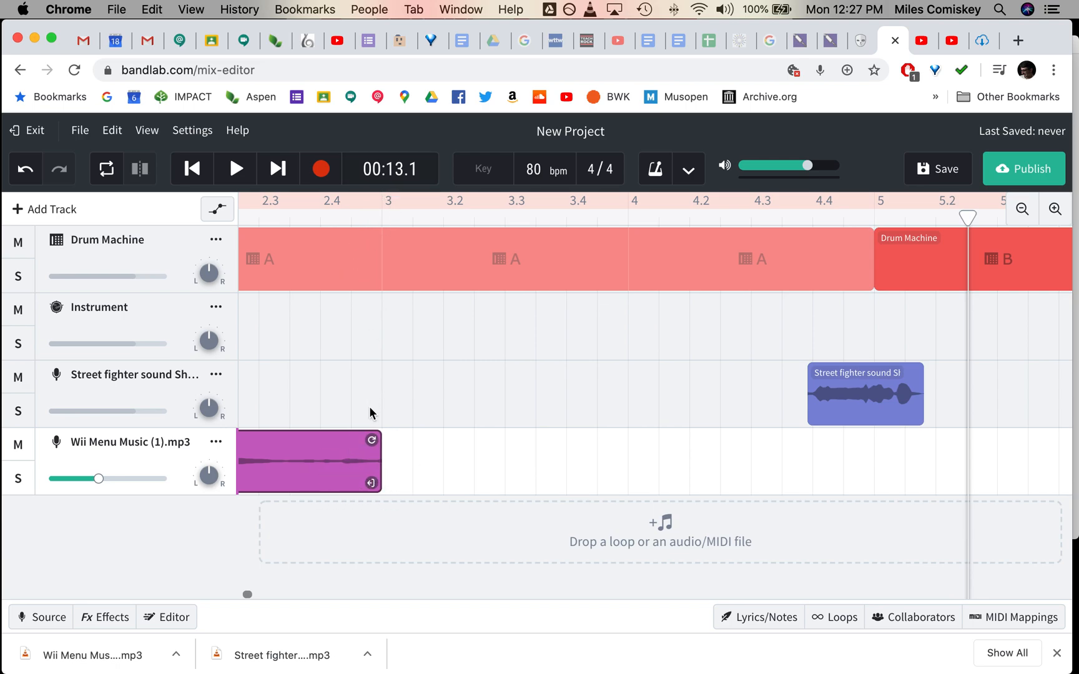
{"action": "scroll", "coordinate": [371, 445], "scroll_direction": "down", "scroll_amount": 6}
{"action": "left_click_drag", "start_coordinate": [369, 439], "coordinate": [1040, 409]}
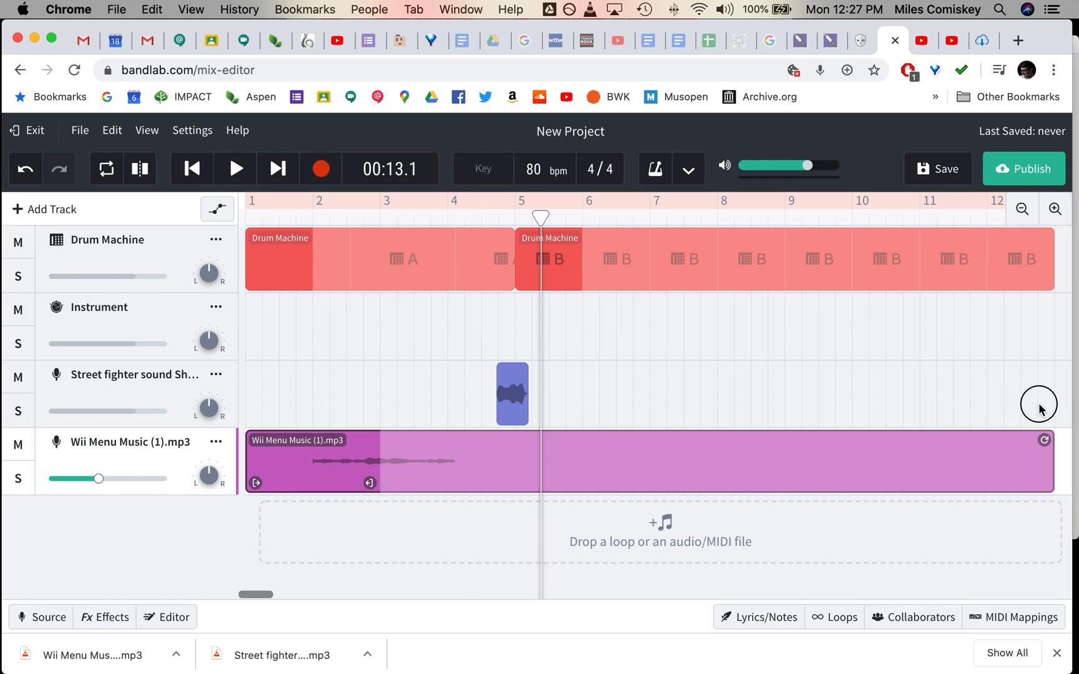
Play the project from the start to past bar 5 to hear the looped Wii Menu Music with the other tracks.
{"action": "left_click", "coordinate": [192, 169]}
{"action": "left_click", "coordinate": [236, 169]}
{"action": "key", "text": "space"}
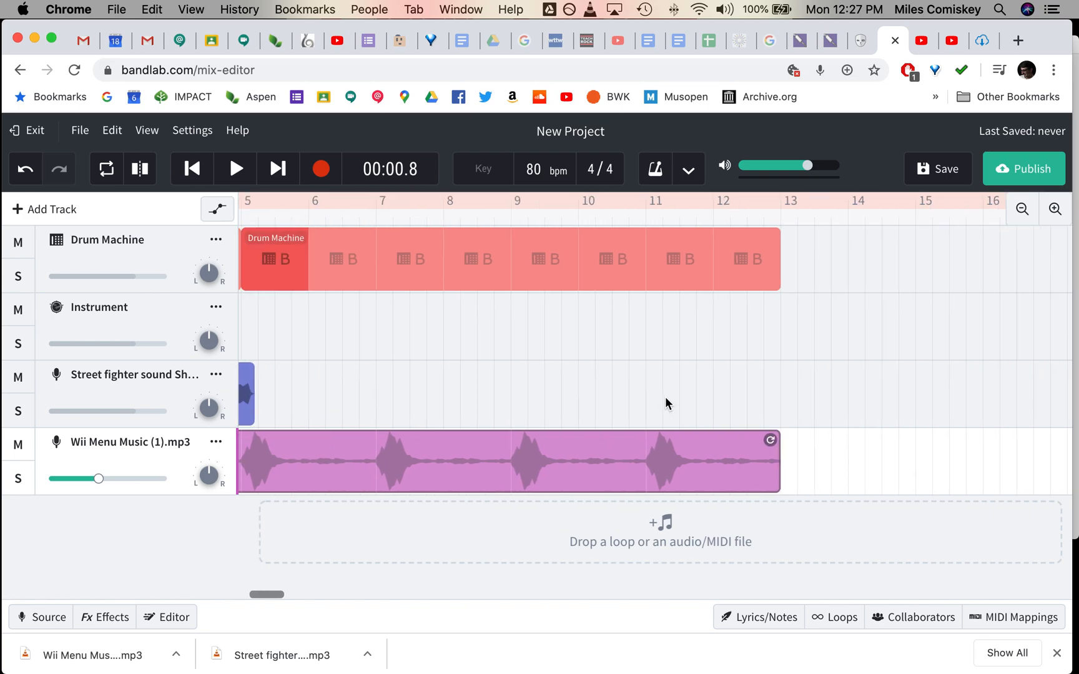
{"action": "left_click", "coordinate": [192, 169]}
{"action": "left_click", "coordinate": [236, 168]}
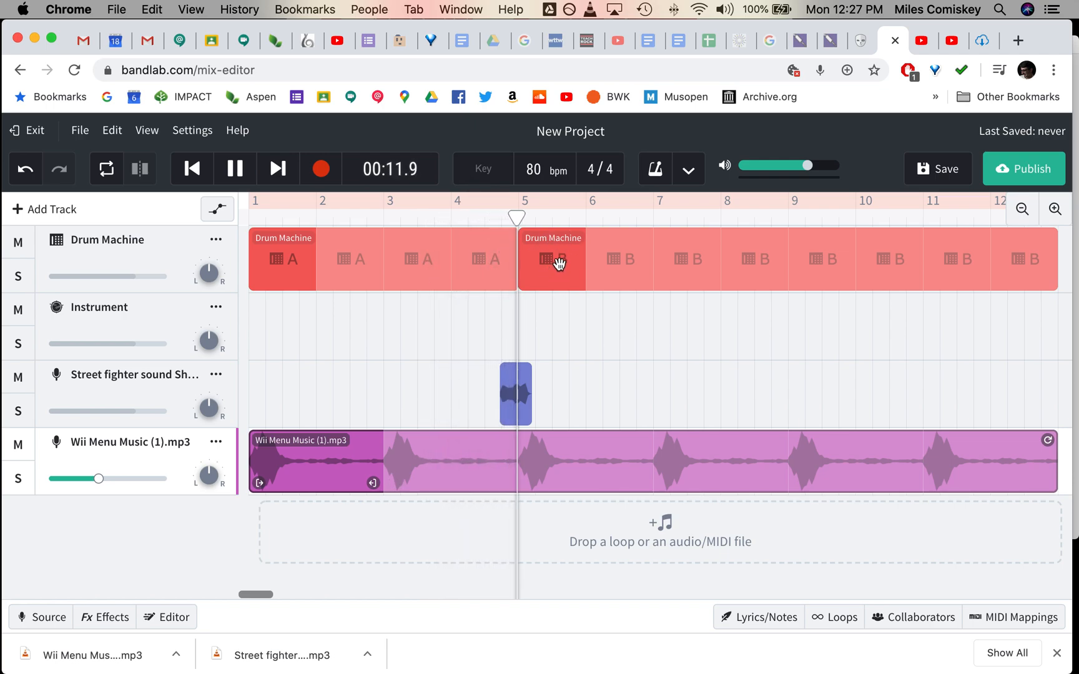
{"action": "key", "text": "space"}
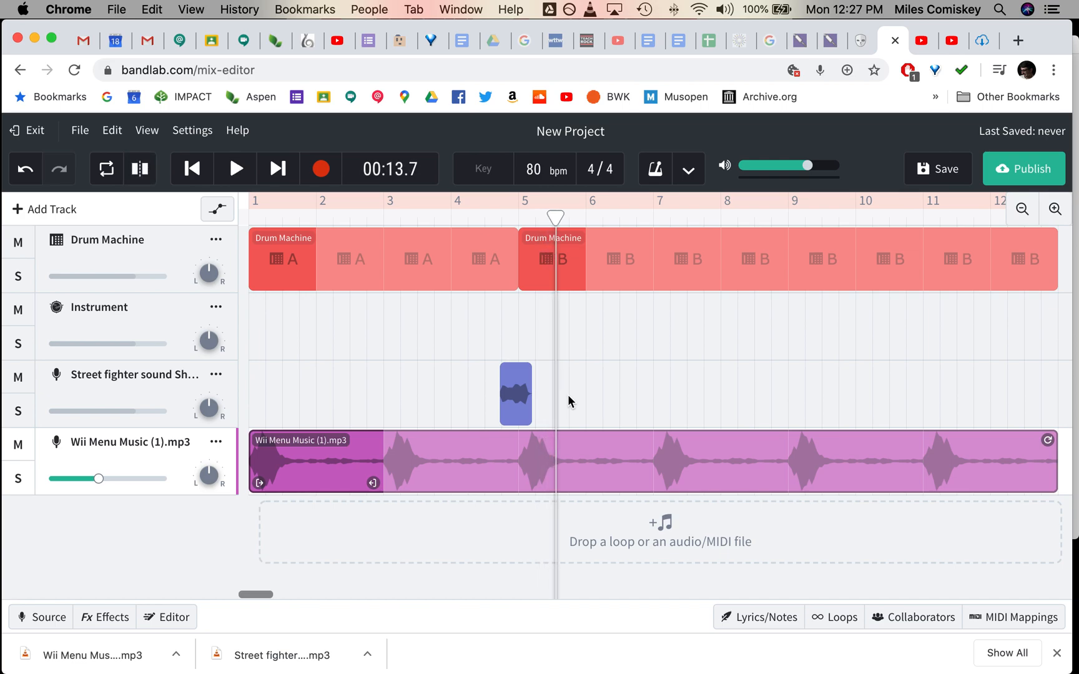
Move the Street fighter clip slightly earlier so it starts about midway between 4.3 and 4.4.
{"action": "scroll", "coordinate": [568, 394], "scroll_direction": "up", "scroll_amount": 3}
{"action": "scroll", "coordinate": [568, 395], "scroll_direction": "up", "scroll_amount": 3}
{"action": "left_click", "coordinate": [467, 414]}
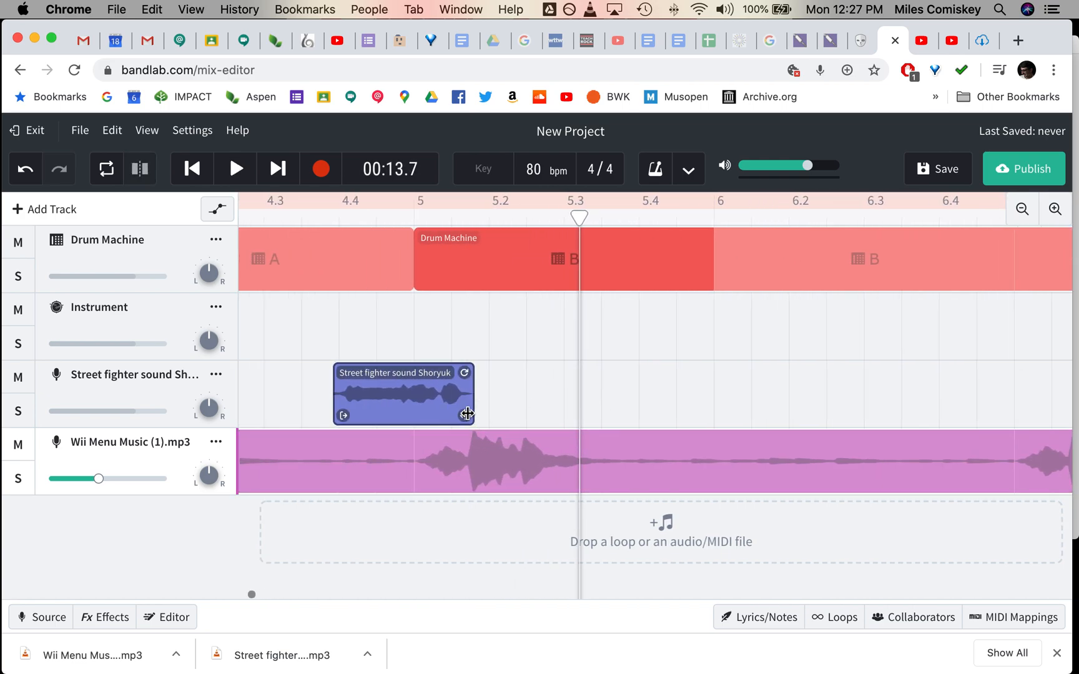
{"action": "left_click_drag", "start_coordinate": [433, 407], "coordinate": [401, 407]}
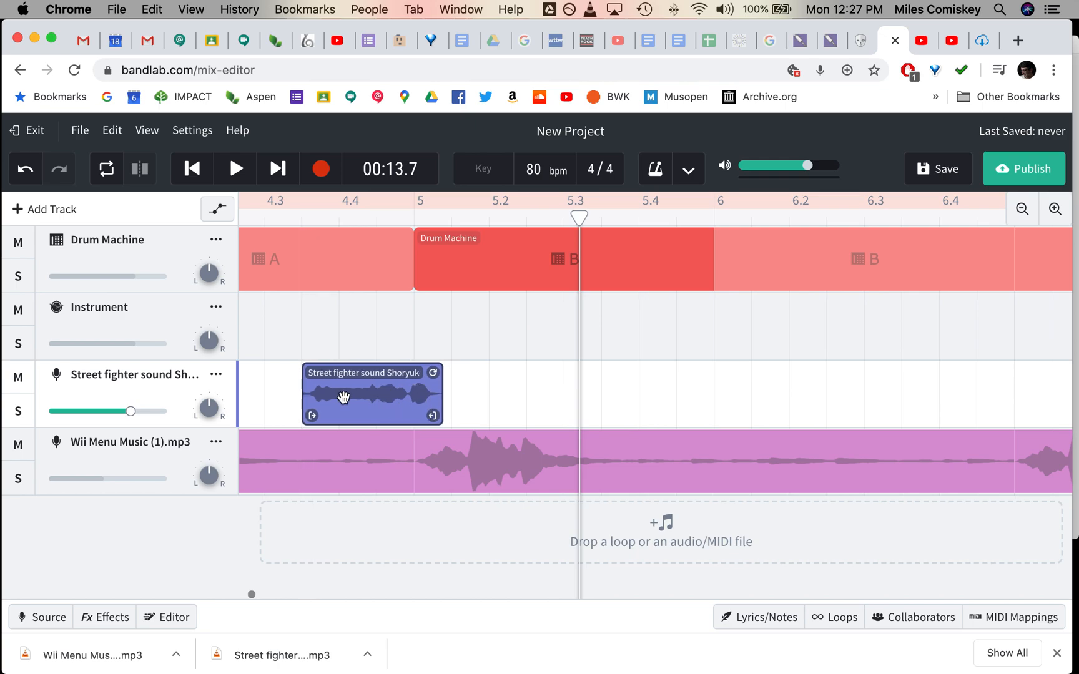
Play the section leading into drum pattern B to check the Street fighter clip's new timing.
{"action": "left_click", "coordinate": [559, 279]}
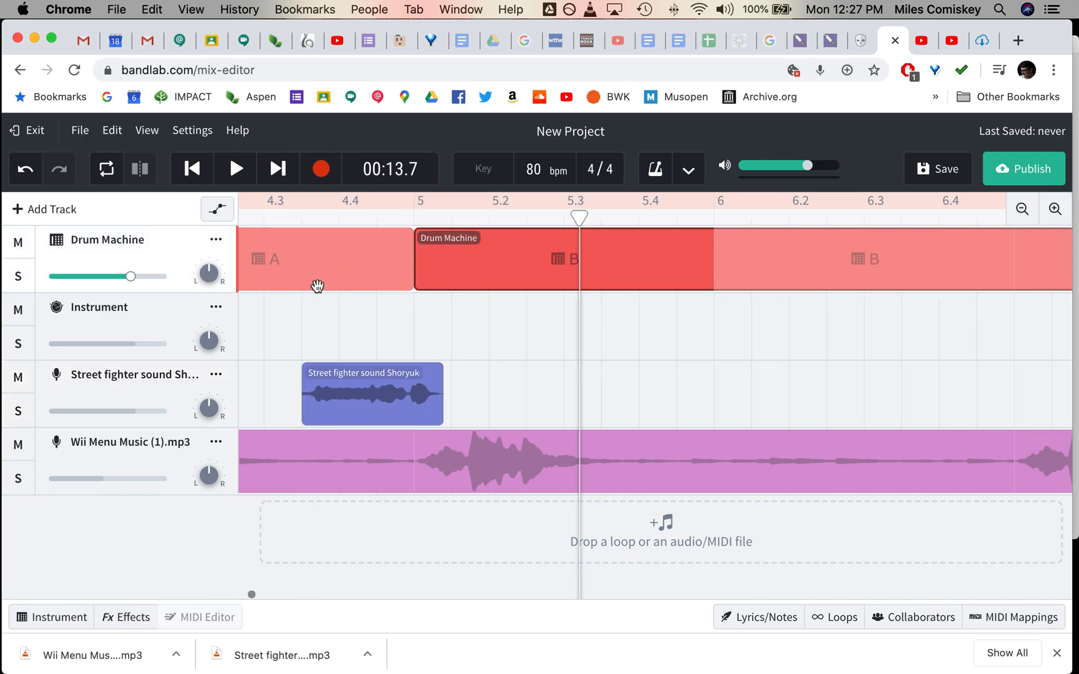
{"action": "scroll", "coordinate": [603, 421], "scroll_direction": "down", "scroll_amount": 5}
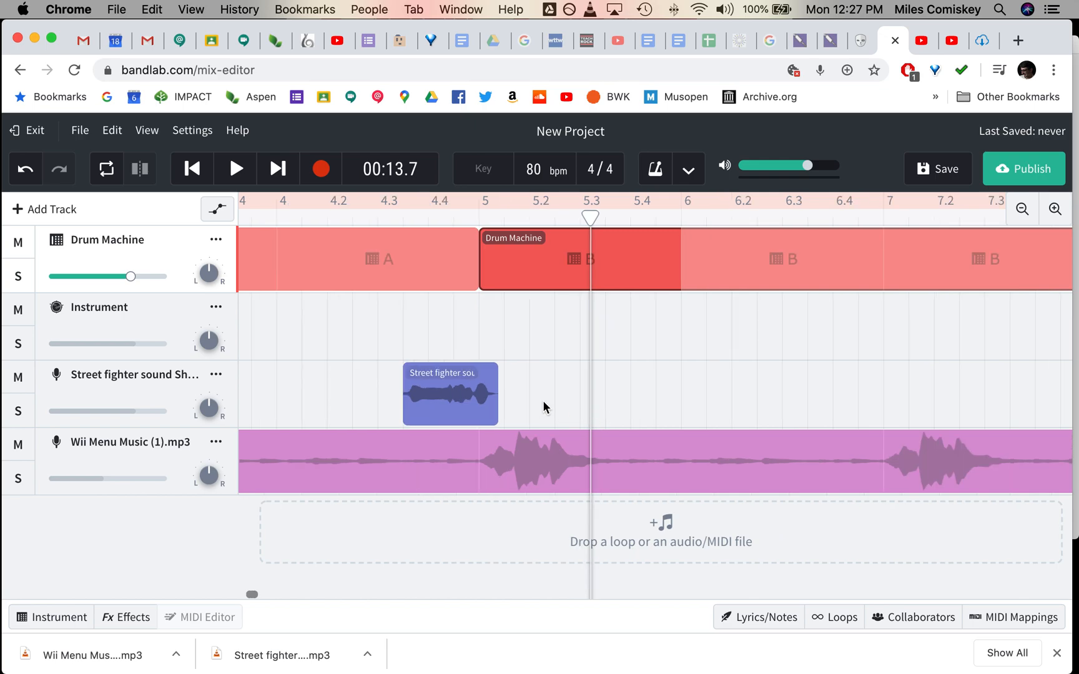
{"action": "scroll", "coordinate": [363, 231], "scroll_direction": "left", "scroll_amount": 3}
{"action": "left_click", "coordinate": [443, 214]}
{"action": "key", "text": "space"}
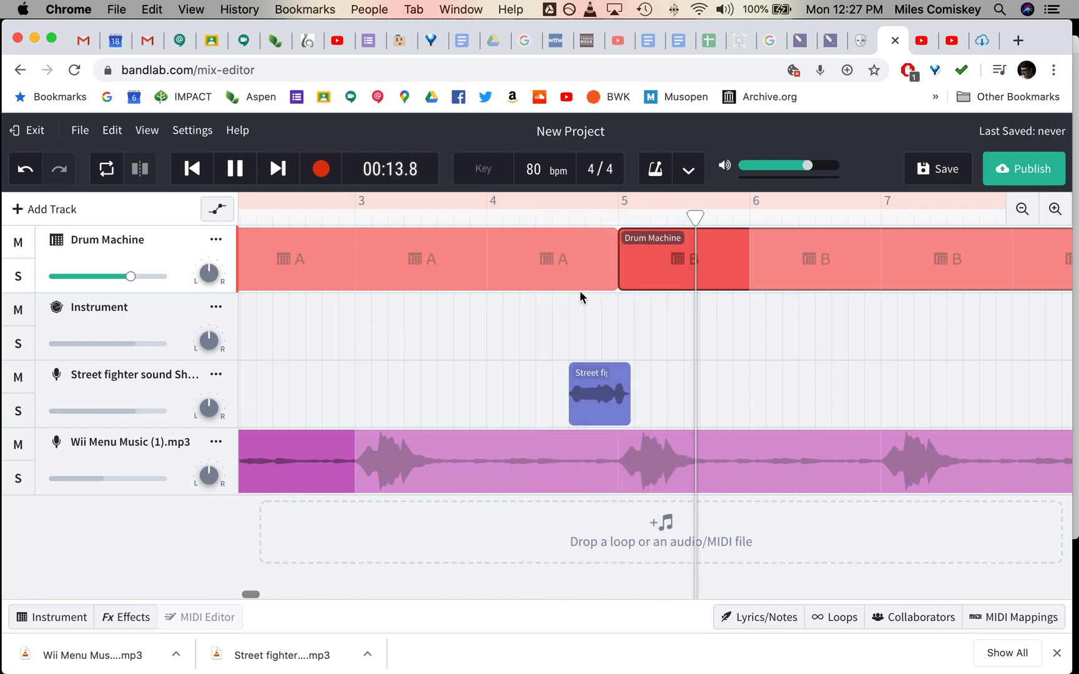
{"action": "key", "text": "space"}
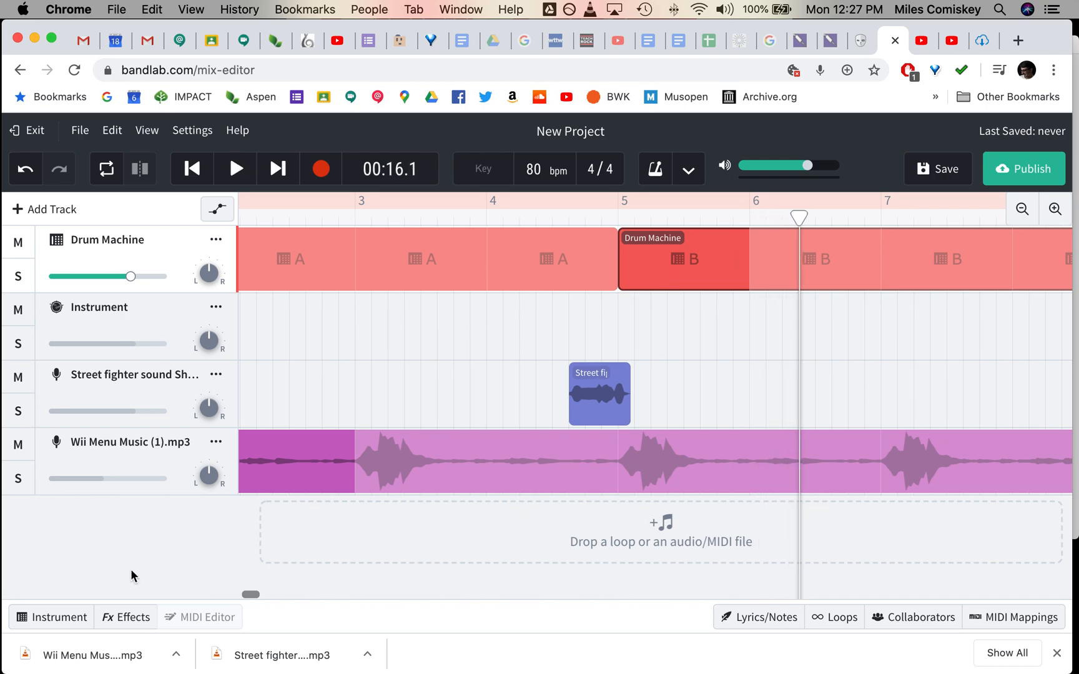
Try the Dark Hip Hop Kit on the Drum Machine track and play the transition into bar 5.
{"action": "left_click", "coordinate": [67, 622]}
{"action": "left_click", "coordinate": [172, 455]}
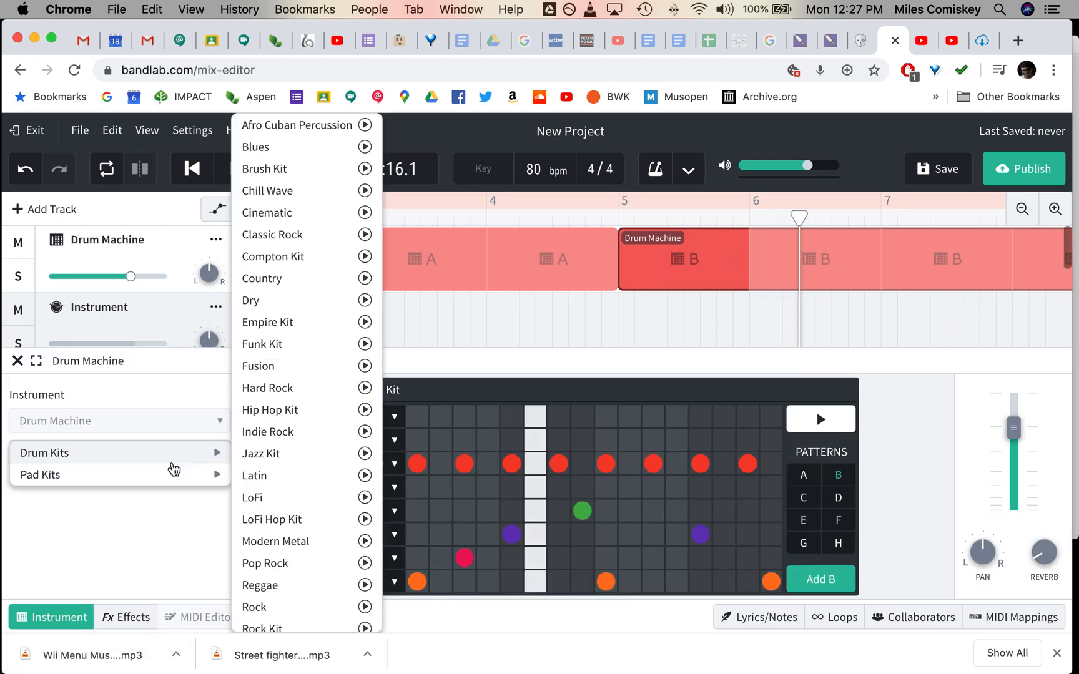
{"action": "mouse_move", "coordinate": [93, 464]}
{"action": "mouse_move", "coordinate": [94, 487]}
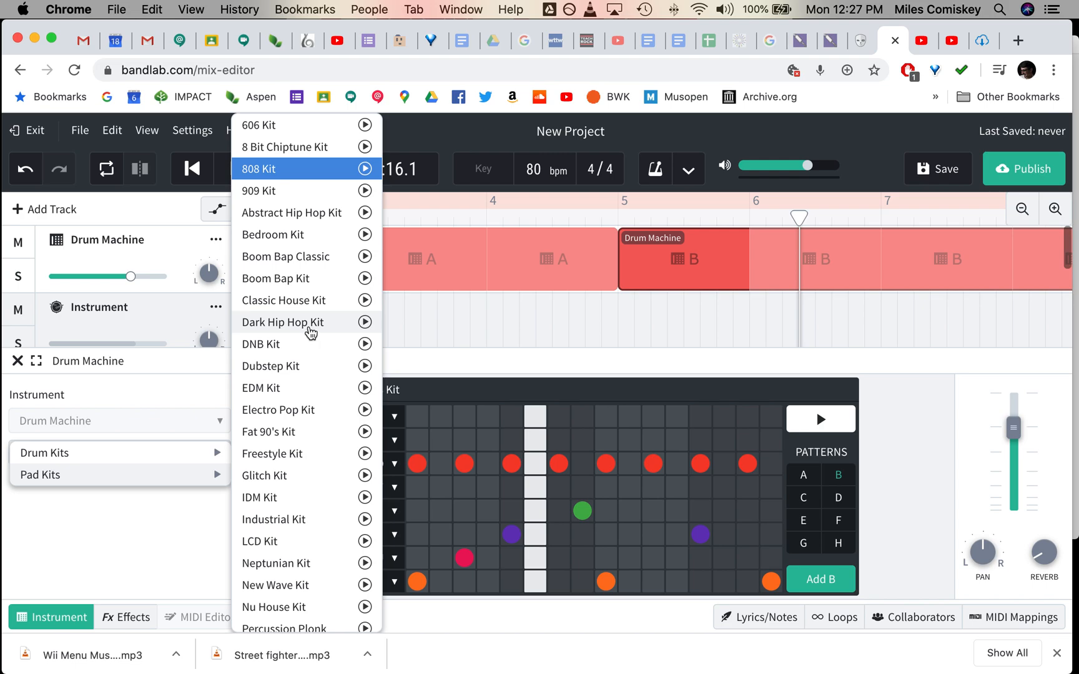
{"action": "left_click", "coordinate": [310, 333]}
{"action": "left_click", "coordinate": [605, 213]}
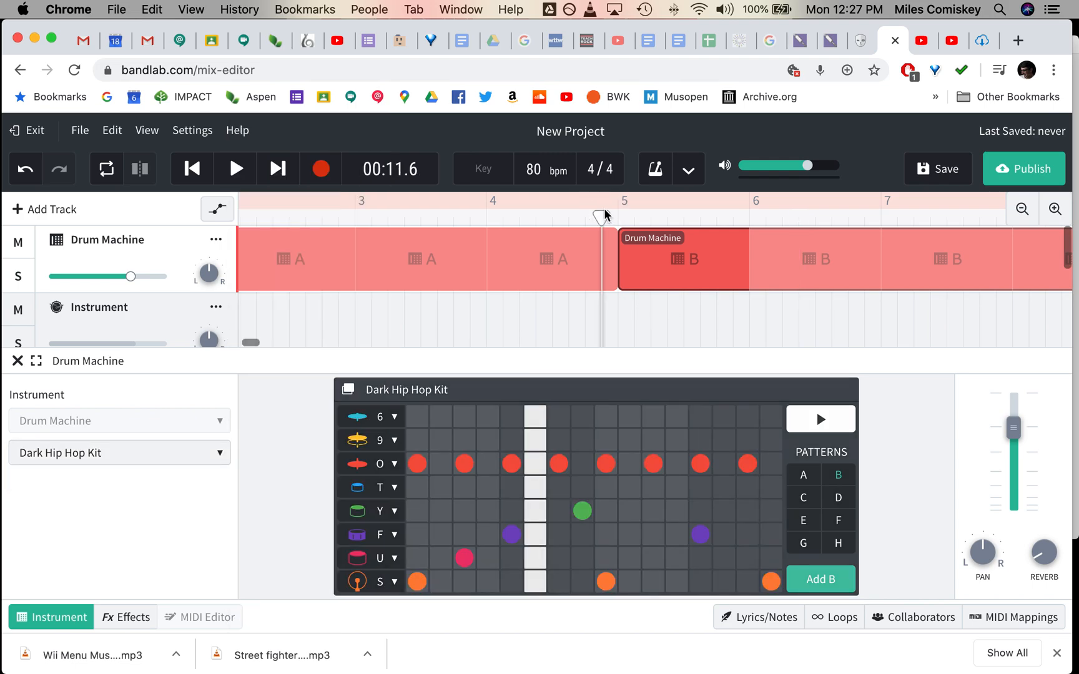
{"action": "key", "text": "space"}
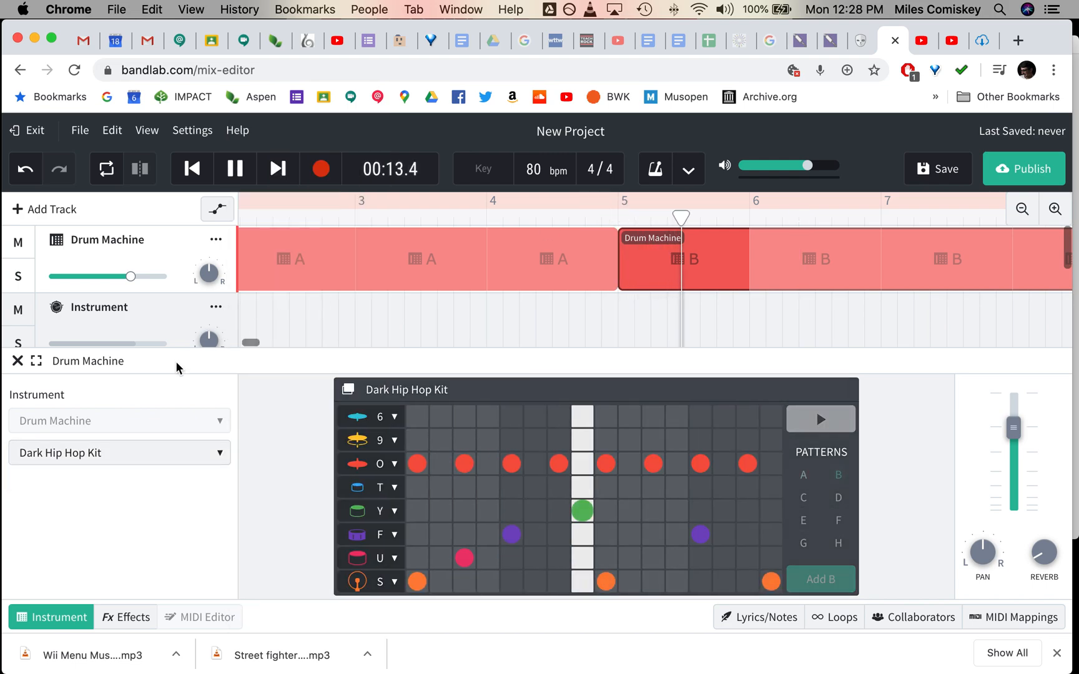
{"action": "key", "text": "space"}
Try the LoFi Hop Kit on the Drum Machine track.
{"action": "left_click", "coordinate": [131, 464]}
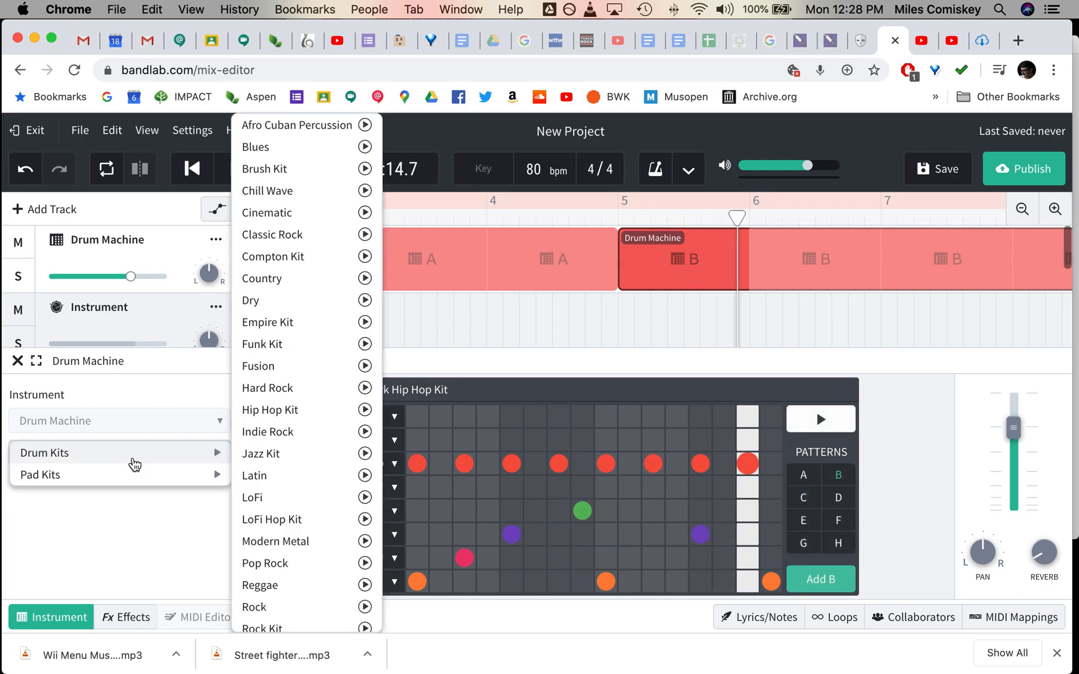
{"action": "mouse_move", "coordinate": [142, 481]}
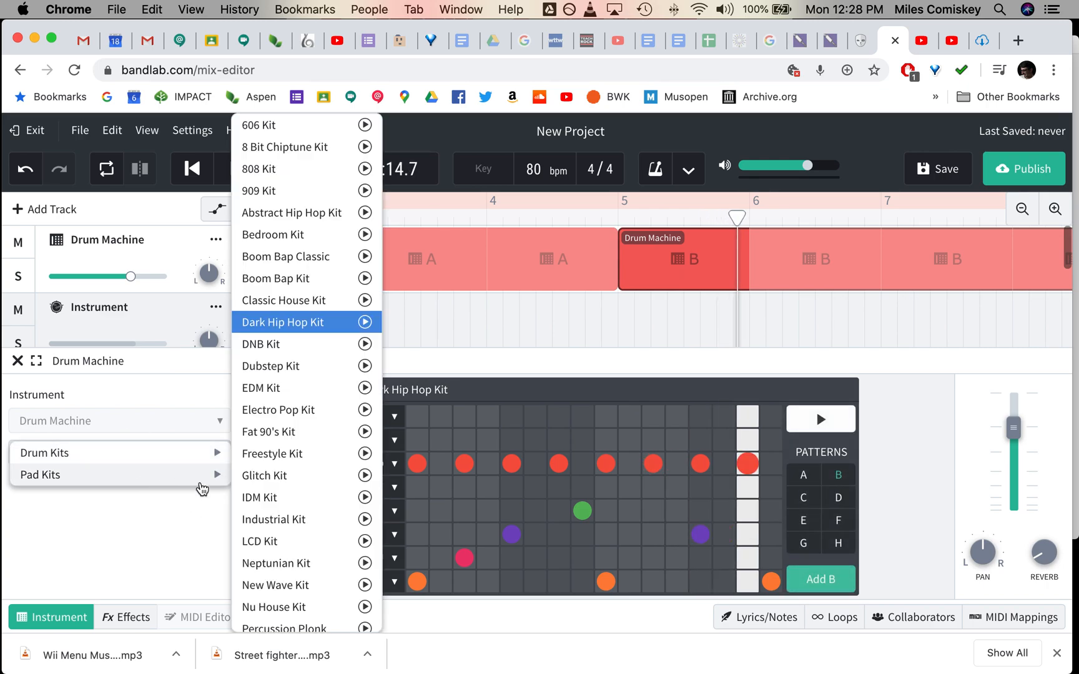
{"action": "mouse_move", "coordinate": [181, 452]}
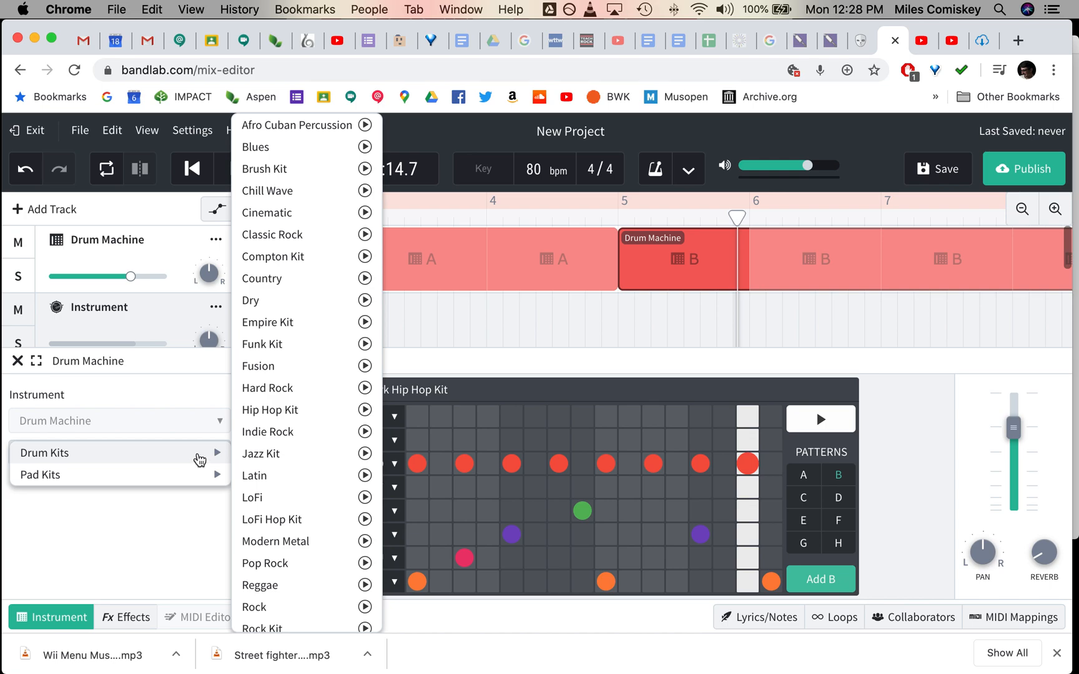
{"action": "left_click", "coordinate": [295, 520]}
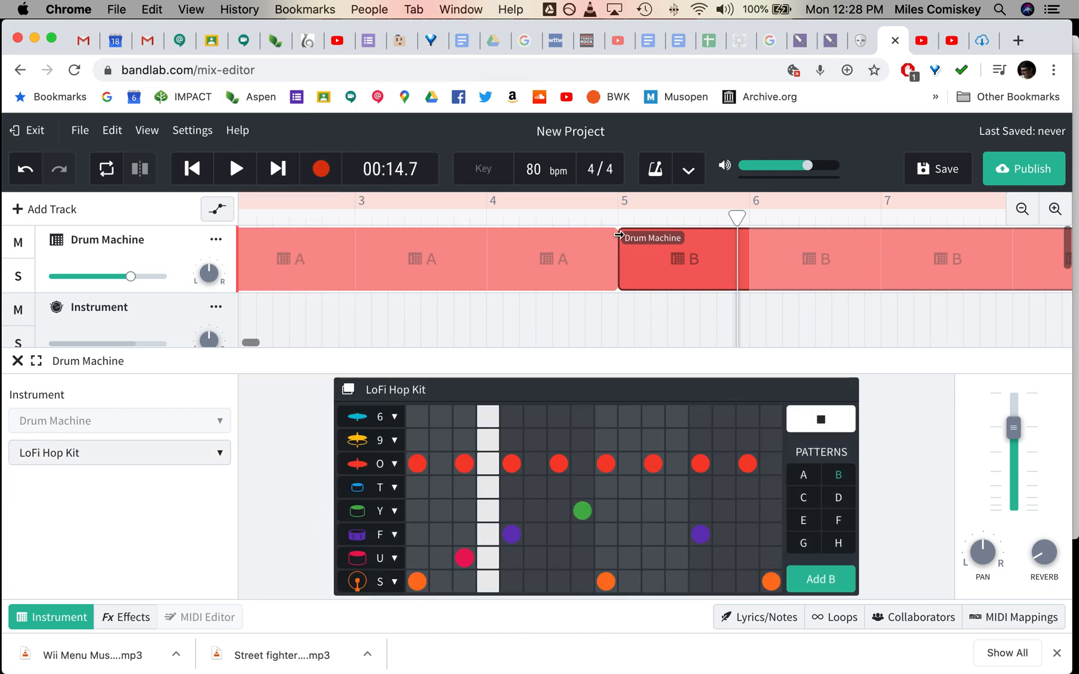
Set the Drum Machine track to the Boom Bap Kit, play the transition into bar 5, and close the instrument settings.
{"action": "left_click", "coordinate": [199, 460]}
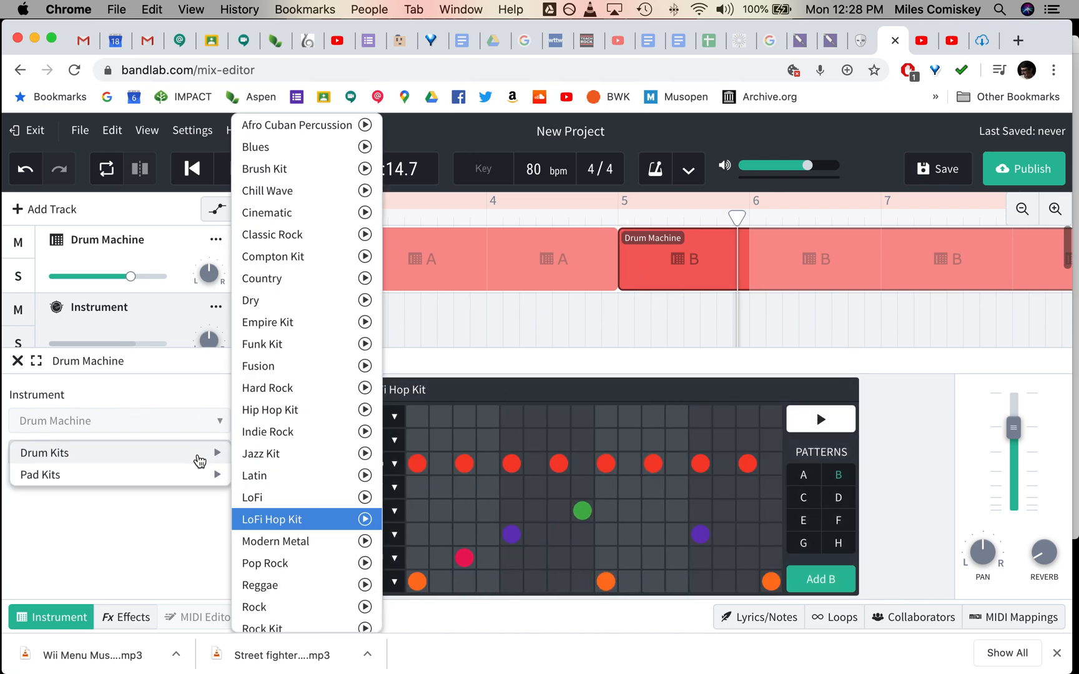
{"action": "mouse_move", "coordinate": [186, 485]}
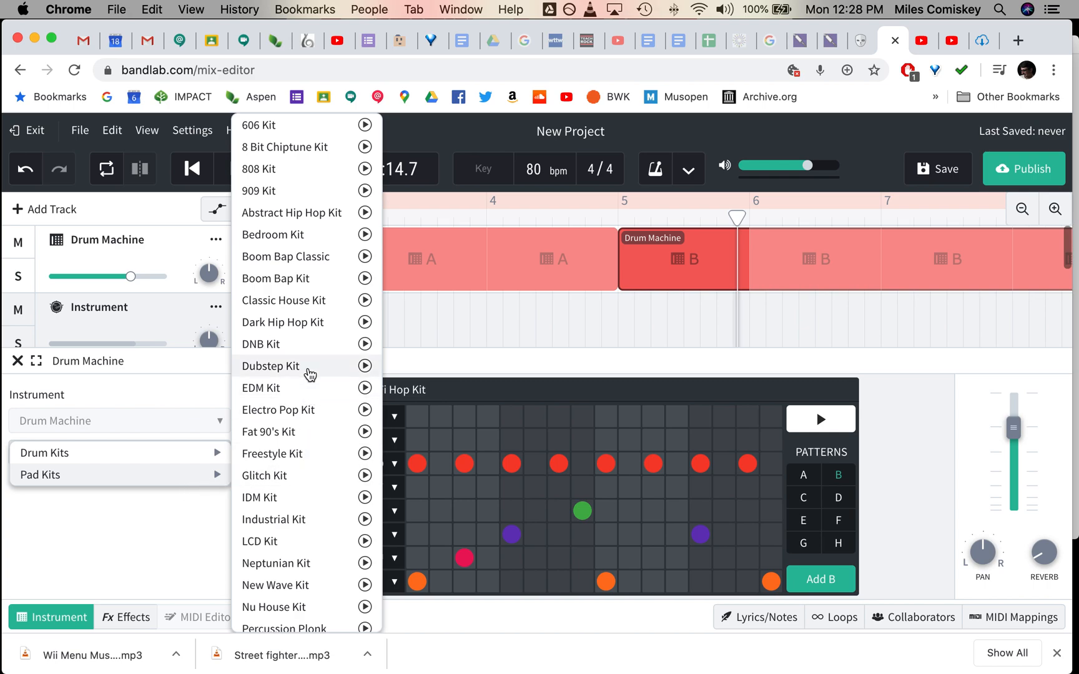
{"action": "left_click", "coordinate": [311, 281]}
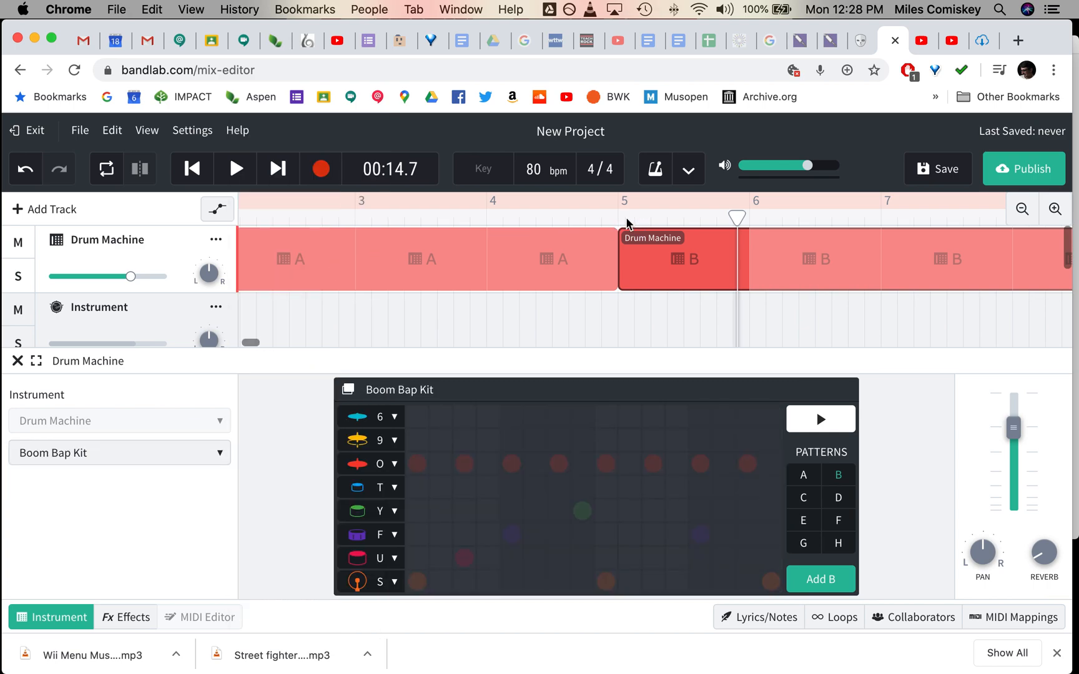
{"action": "left_click", "coordinate": [580, 217]}
{"action": "key", "text": "space"}
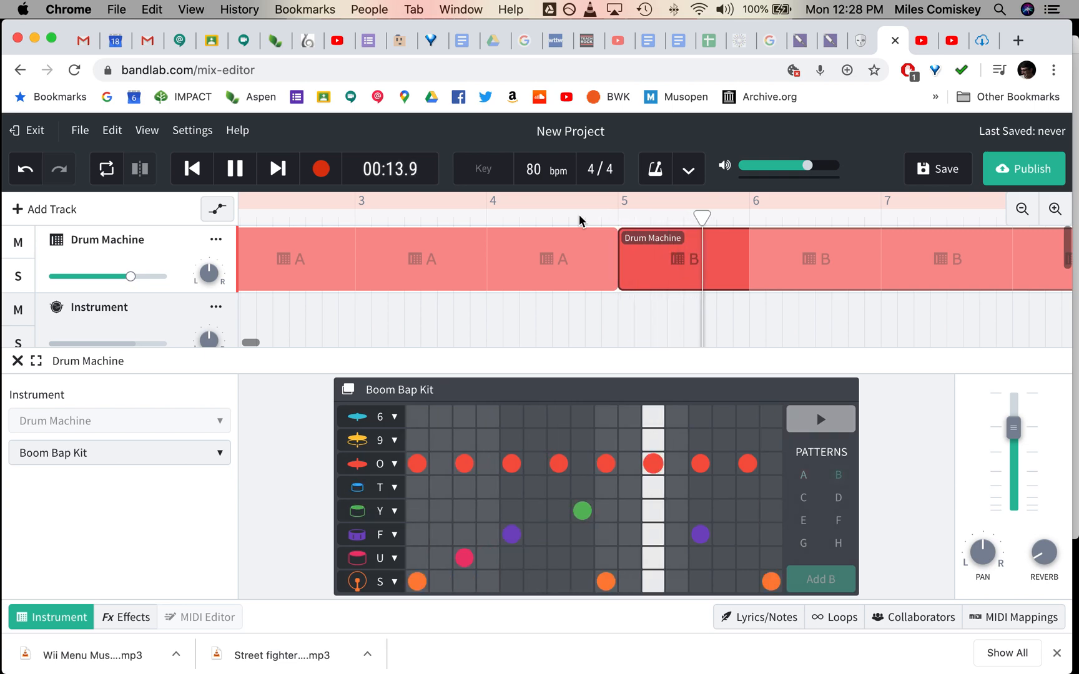
{"action": "key", "text": "space"}
{"action": "left_click", "coordinate": [18, 361]}
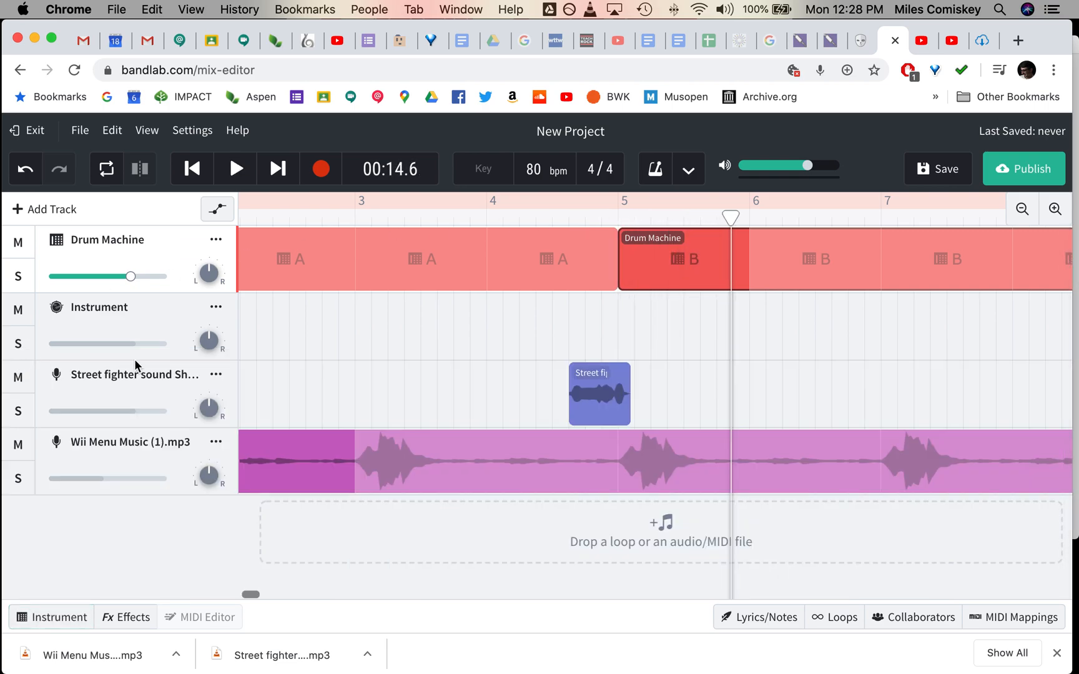
Lower the Street fighter track's volume to about -2.2 dB and add a new MIDI Instruments track.
{"action": "left_click_drag", "start_coordinate": [129, 414], "coordinate": [122, 414]}
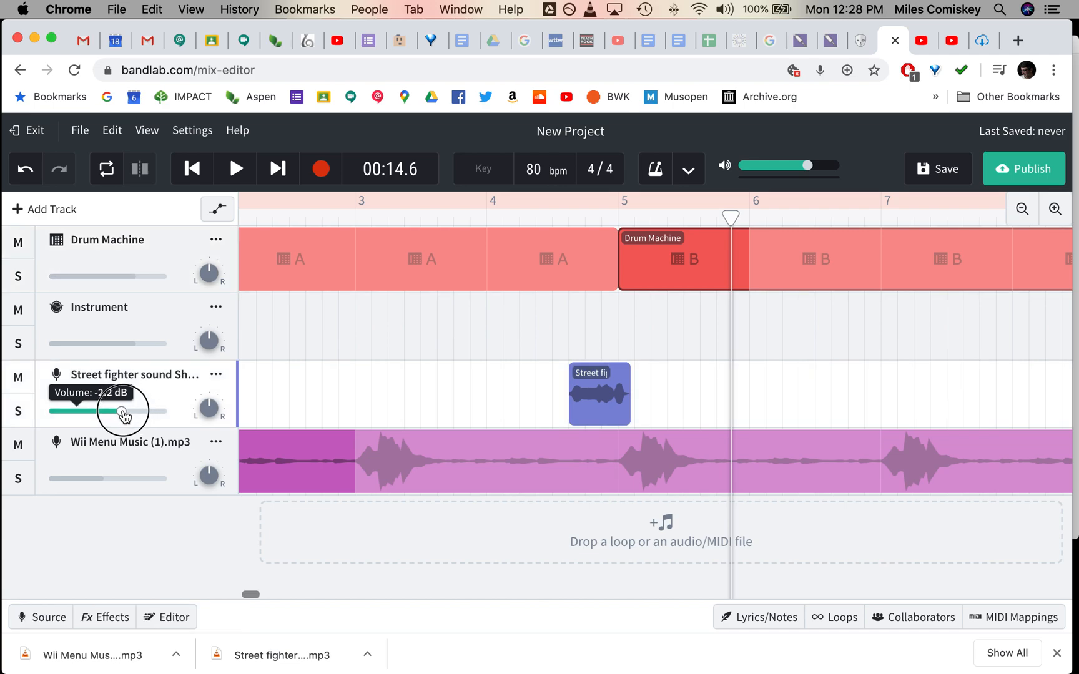
{"action": "left_click", "coordinate": [137, 306]}
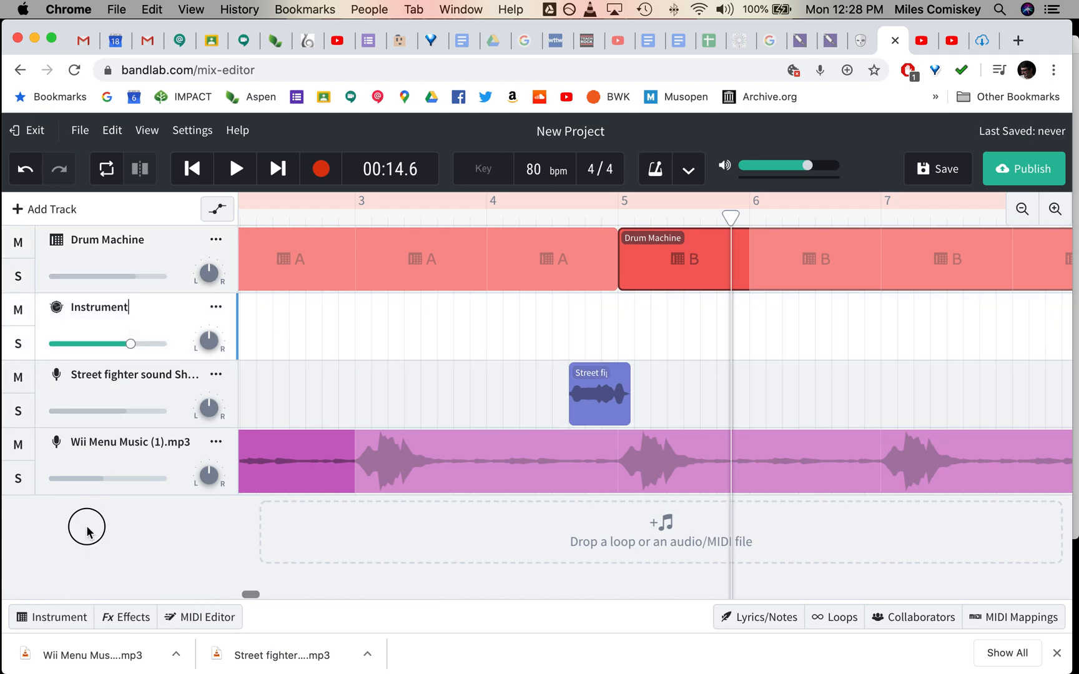
{"action": "left_click", "coordinate": [45, 213]}
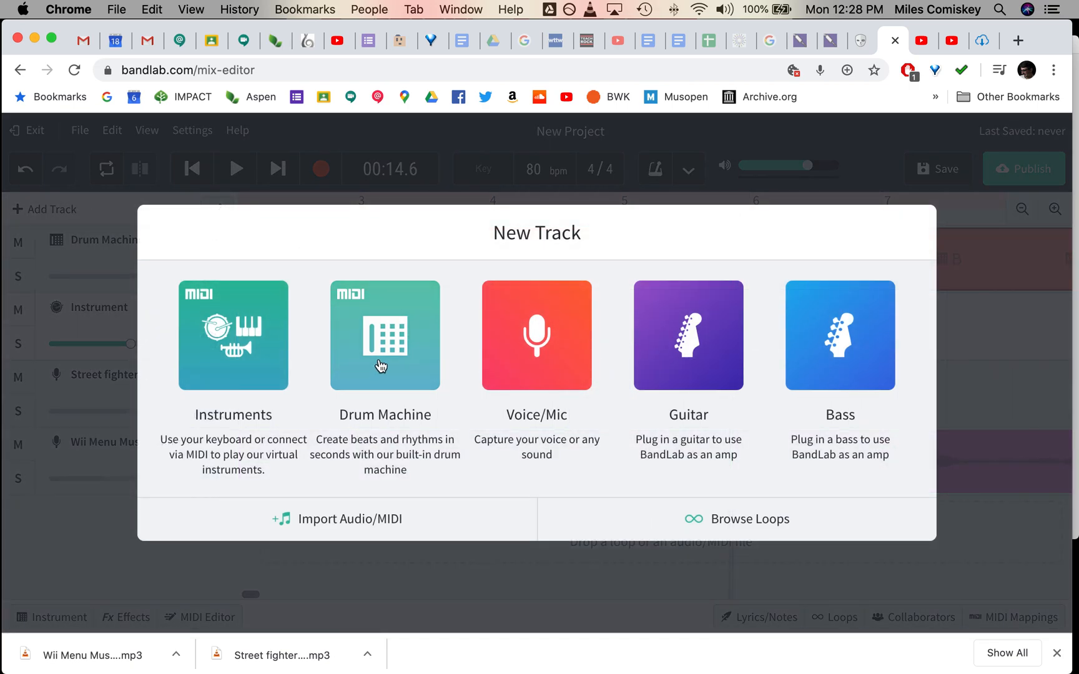
{"action": "left_click", "coordinate": [240, 369]}
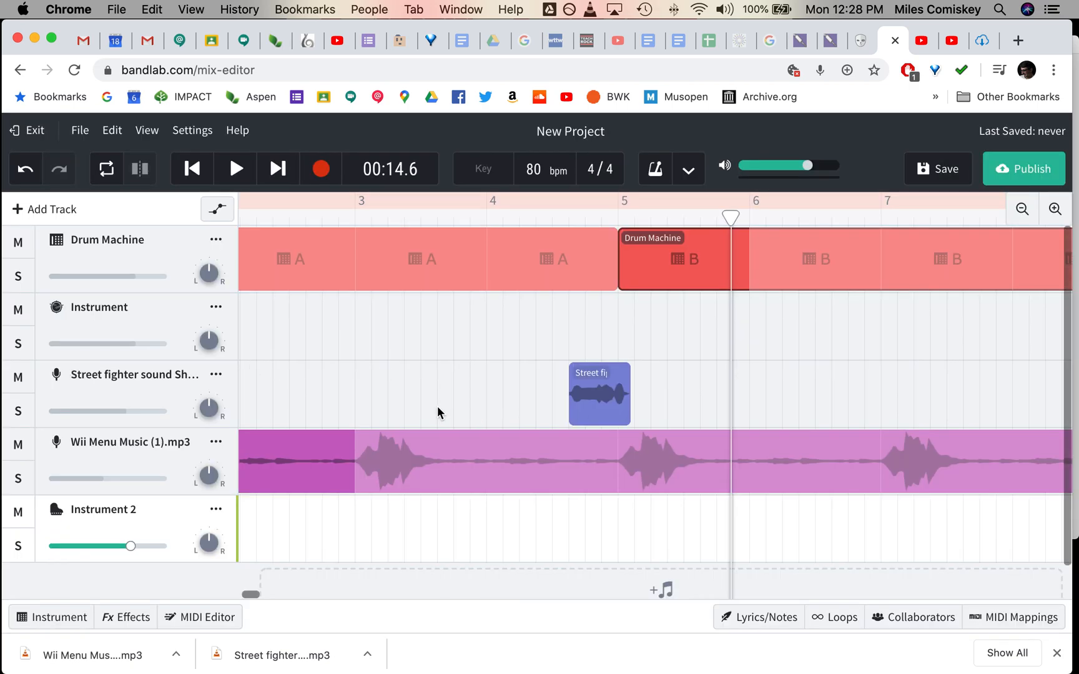
Open the Instrument 2 track's virtual keyboard and try out high and low notes on the Grand Piano.
{"action": "left_click", "coordinate": [53, 617]}
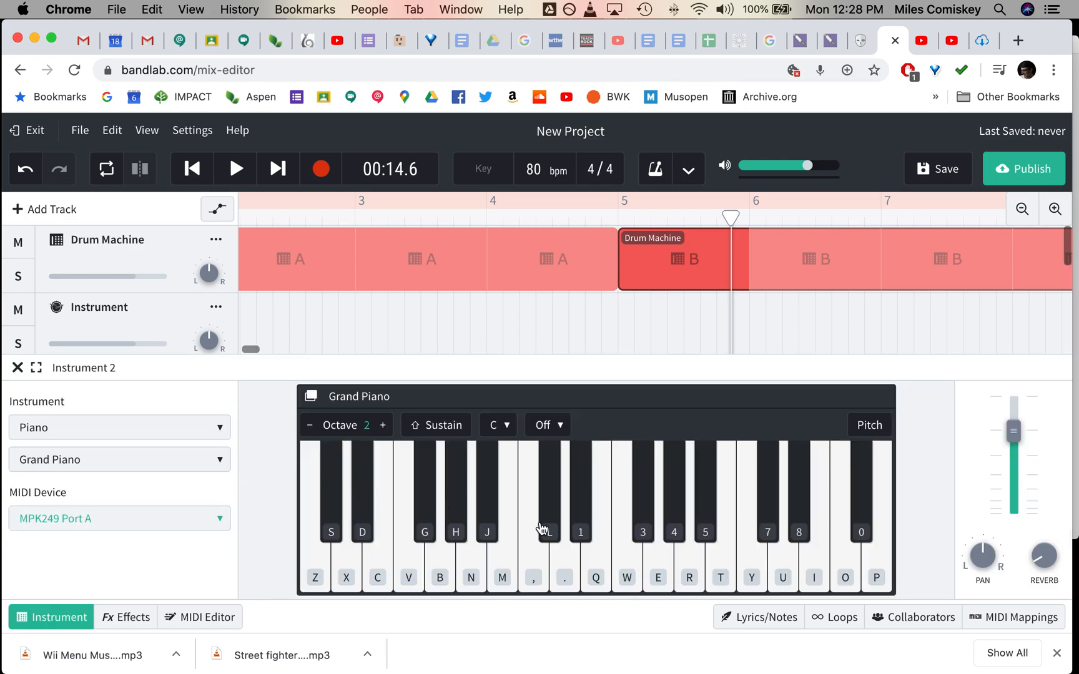
{"action": "key", "text": "i"}
{"action": "key", "text": "o"}
{"action": "key", "text": "p"}
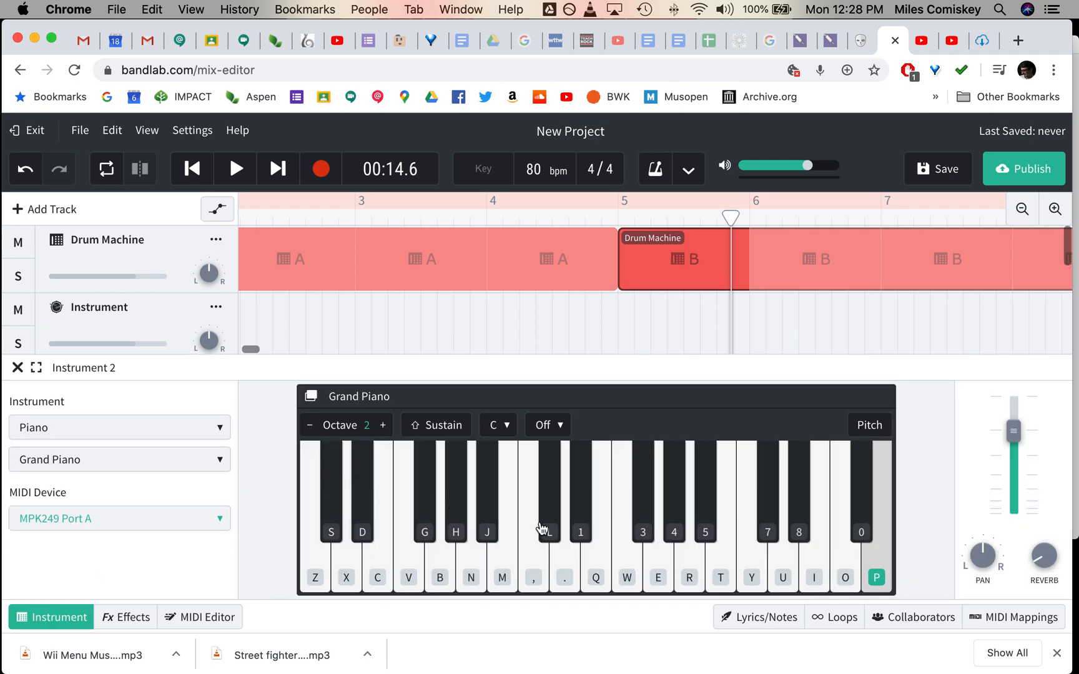
{"action": "key", "text": "p"}
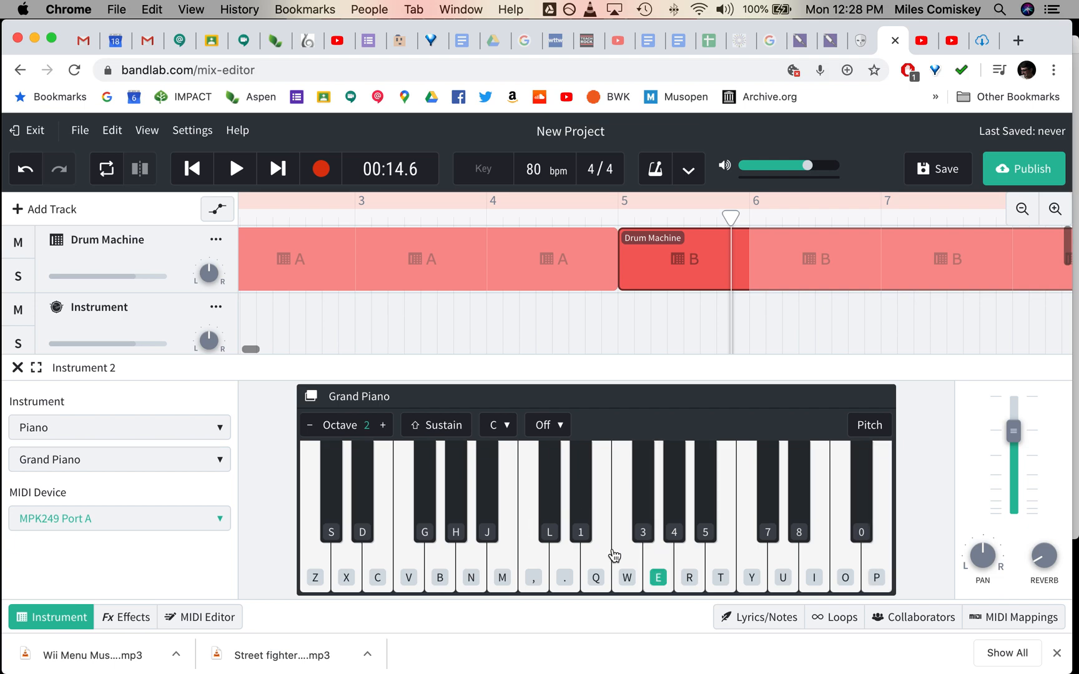
{"action": "left_click", "coordinate": [659, 580]}
{"action": "left_click", "coordinate": [660, 581]}
{"action": "left_click", "coordinate": [424, 529]}
{"action": "key", "text": "h"}
{"action": "key", "text": "b"}
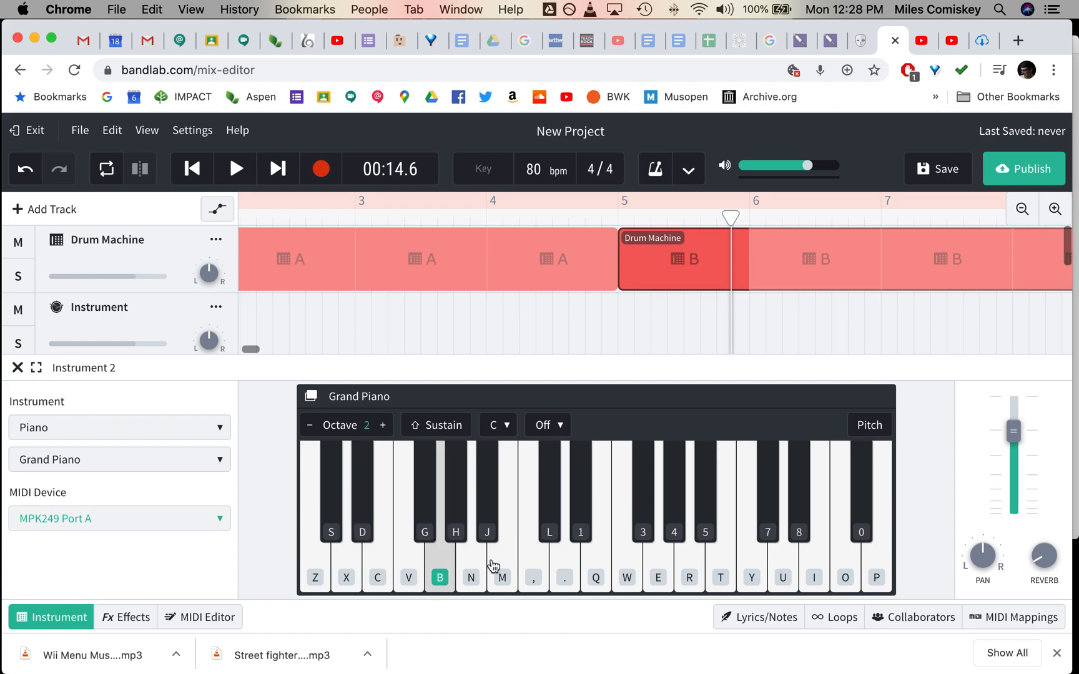
Play a short part of bar 5 and test more Grand Piano notes against it.
{"action": "left_click", "coordinate": [237, 170]}
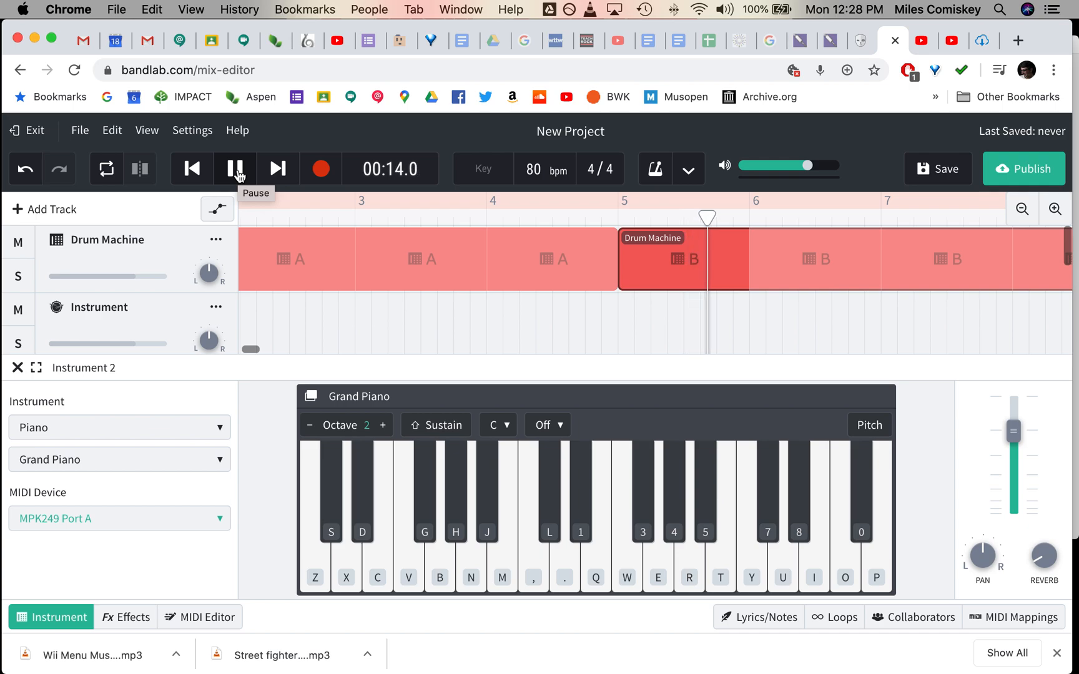
{"action": "left_click", "coordinate": [236, 173]}
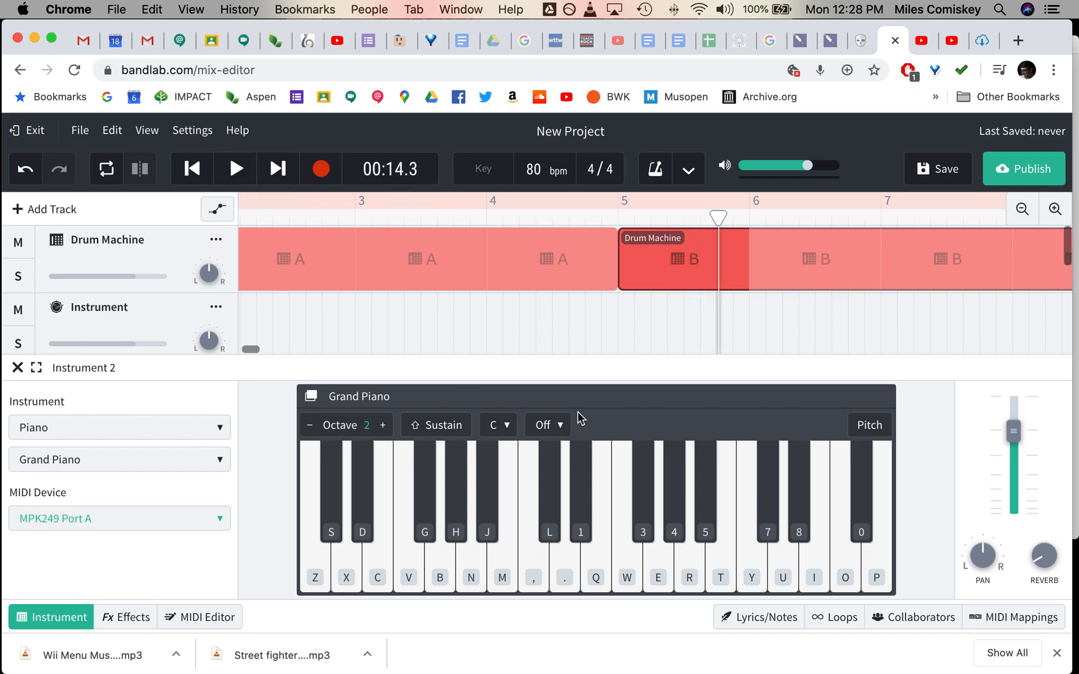
{"action": "key", "text": "p"}
{"action": "key", "text": "p"}
{"action": "key", "text": "e"}
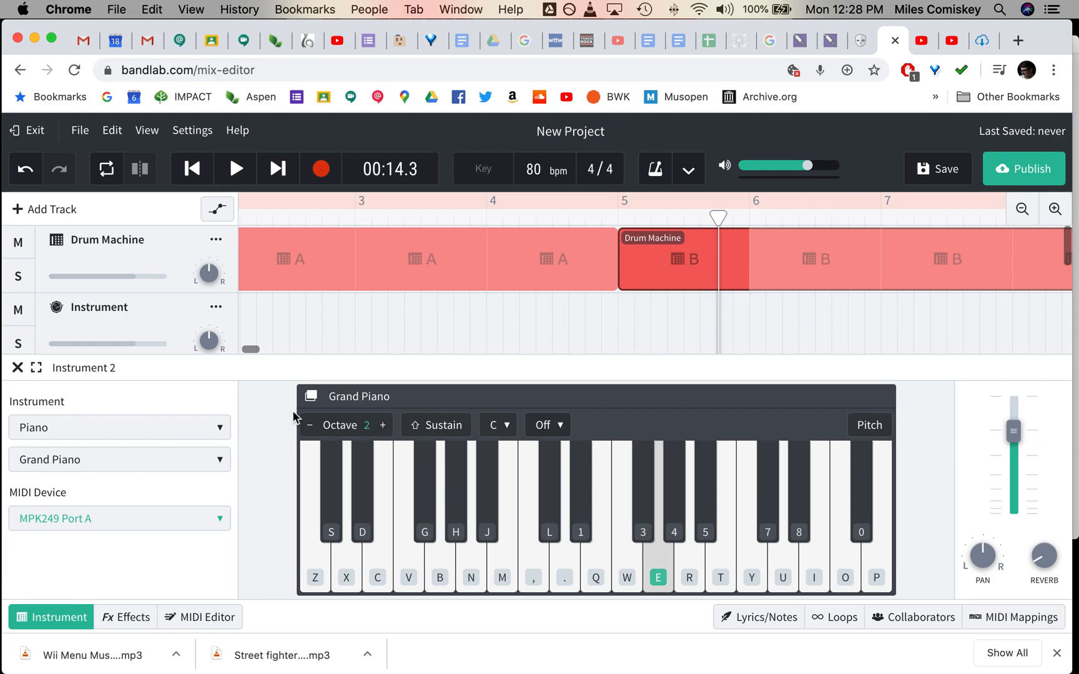
Try the '62 P-Bass sound from the Bass category on Instrument 2 with a few notes.
{"action": "left_click", "coordinate": [165, 429]}
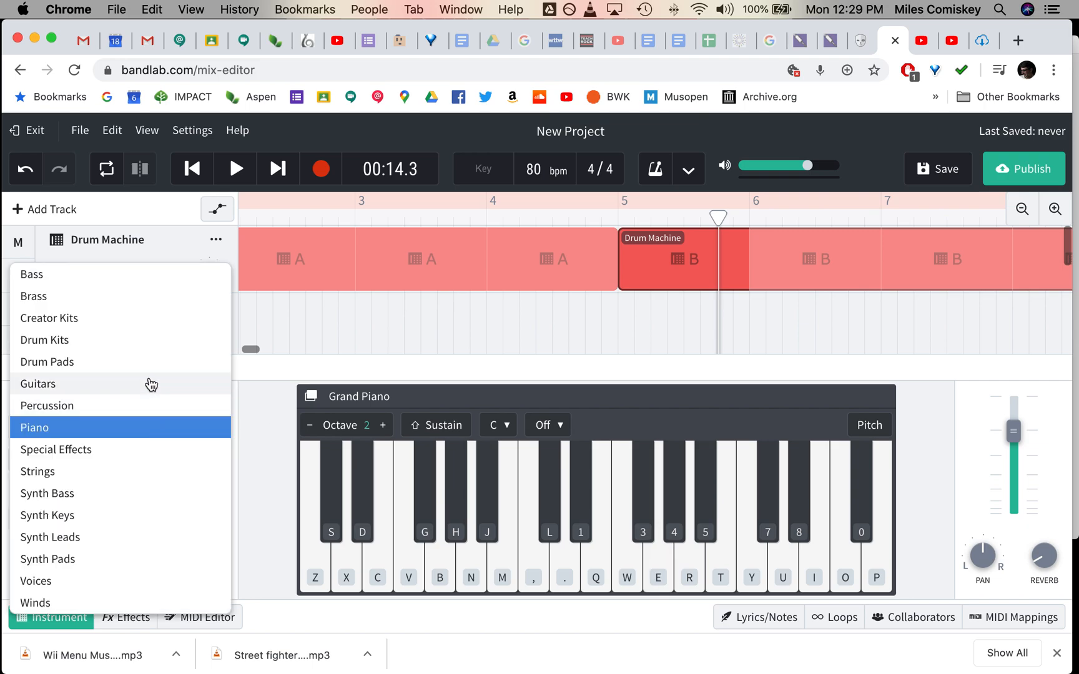
{"action": "left_click", "coordinate": [149, 285]}
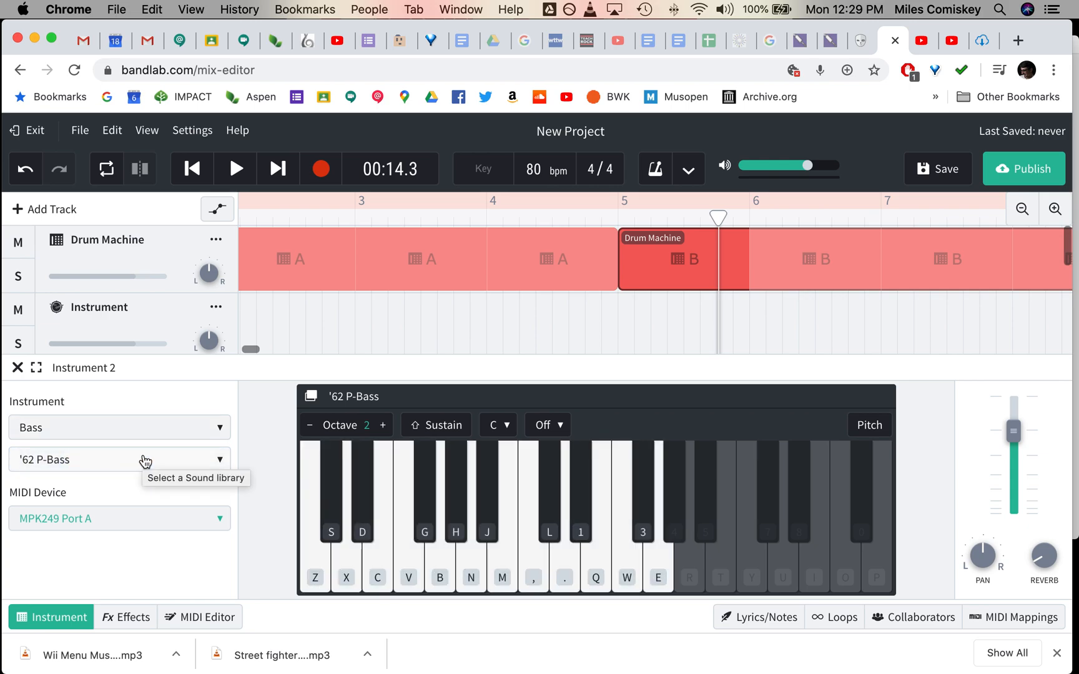
{"action": "key", "text": "e"}
{"action": "key", "text": "b"}
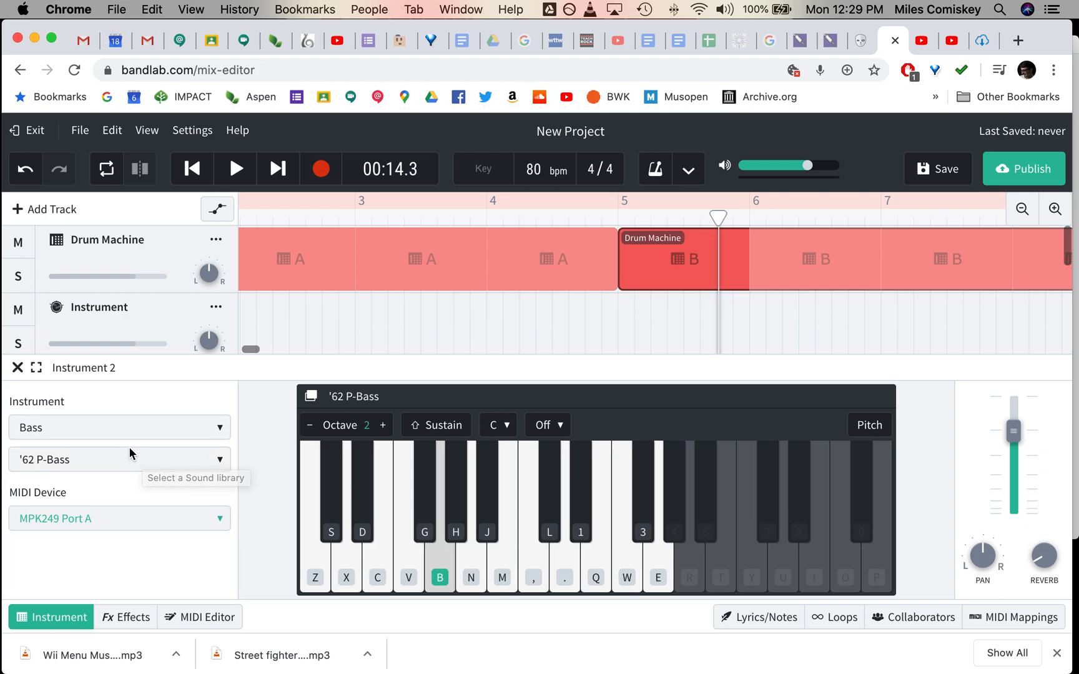
Try the Double Bass Section sound on Instrument 2 with a low note.
{"action": "left_click", "coordinate": [132, 460]}
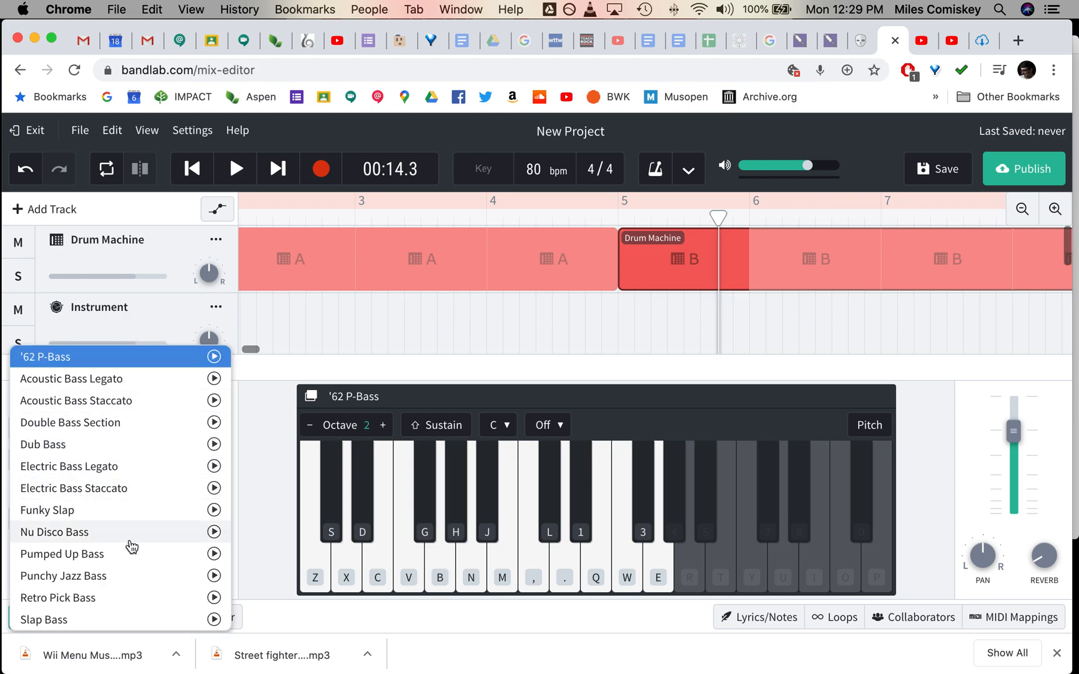
{"action": "left_click", "coordinate": [124, 429]}
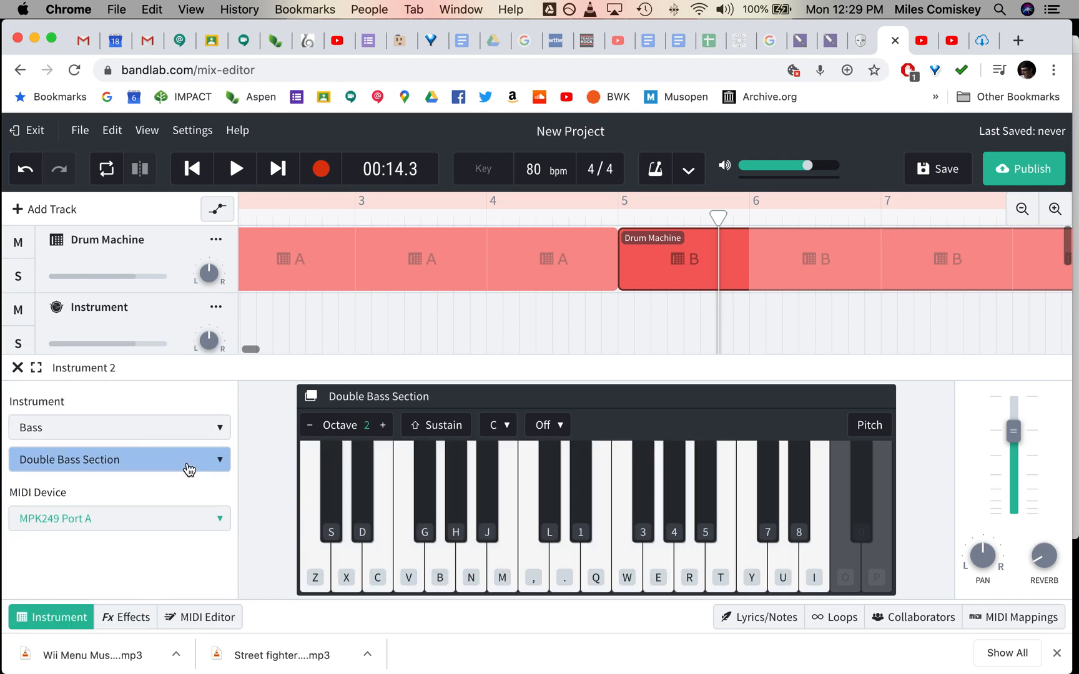
{"action": "key", "text": "b"}
{"action": "key", "text": "b"}
Set Instrument 2 to the Synth Bass sound 808 Kick, test it with a few notes, and close the instrument settings.
{"action": "left_click", "coordinate": [133, 437]}
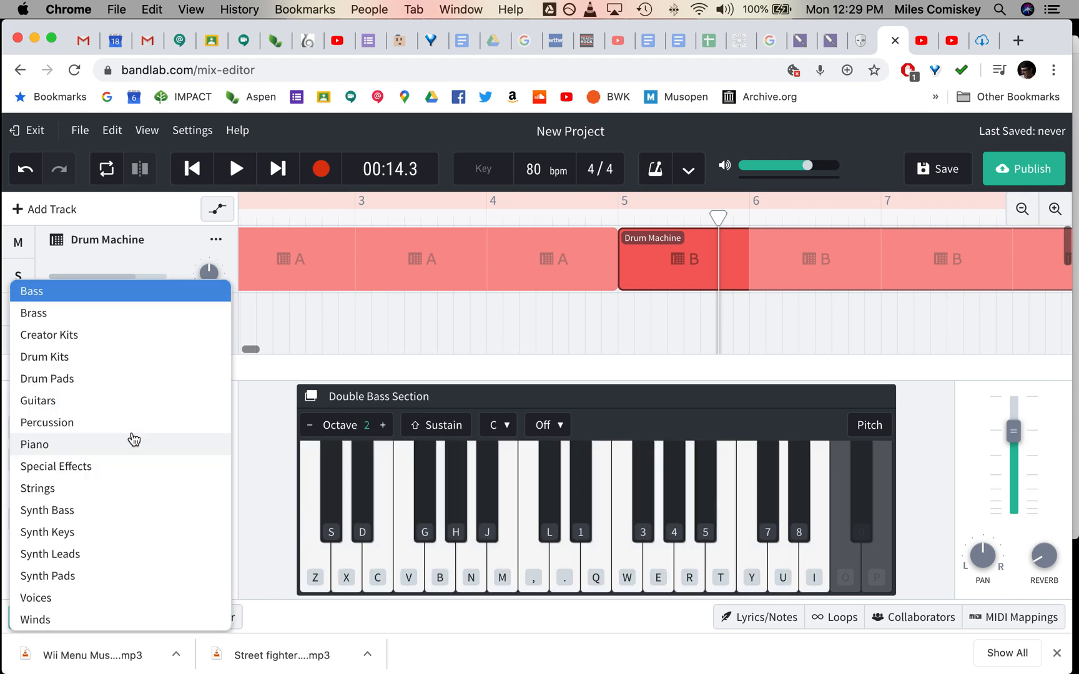
{"action": "left_click", "coordinate": [84, 510]}
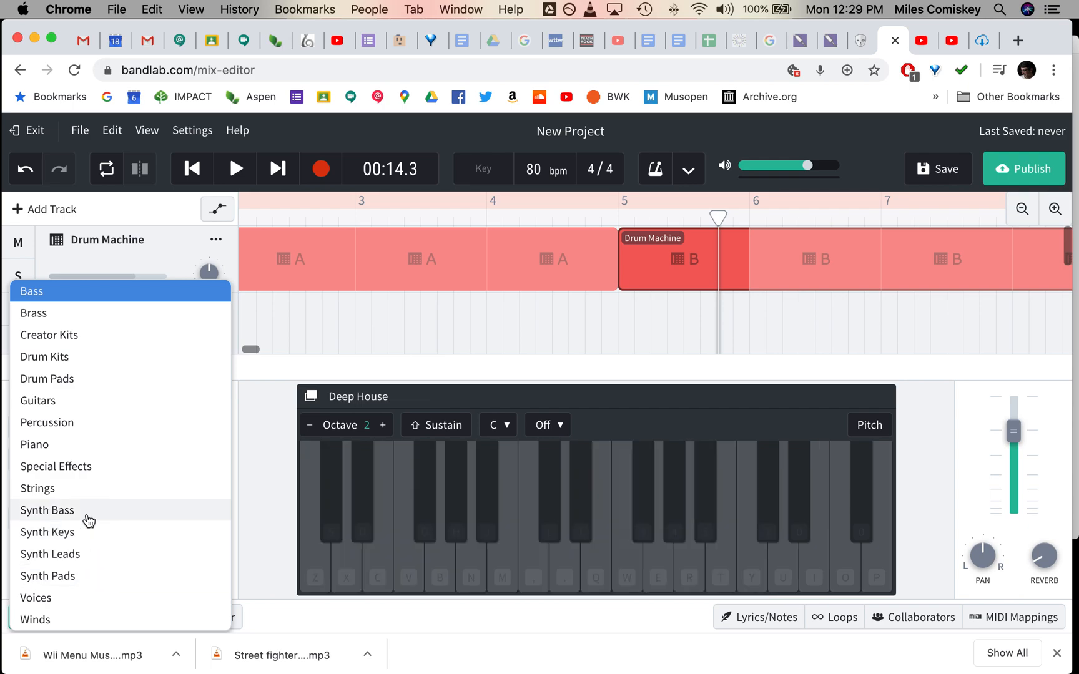
{"action": "left_click", "coordinate": [106, 465]}
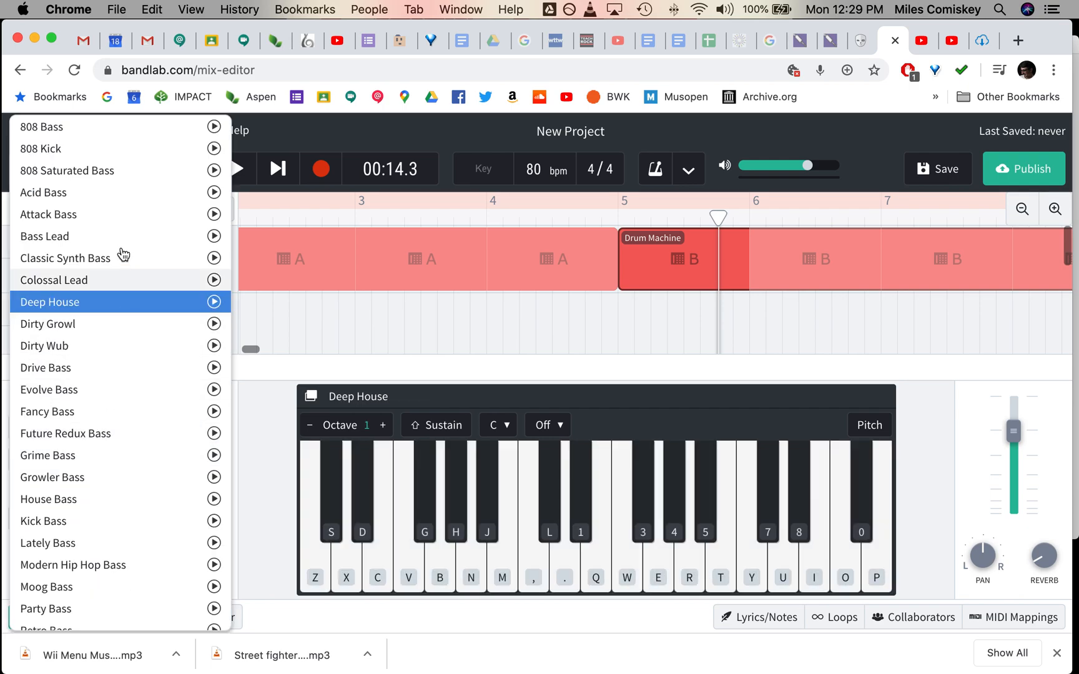
{"action": "left_click", "coordinate": [107, 149]}
{"action": "key", "text": "b"}
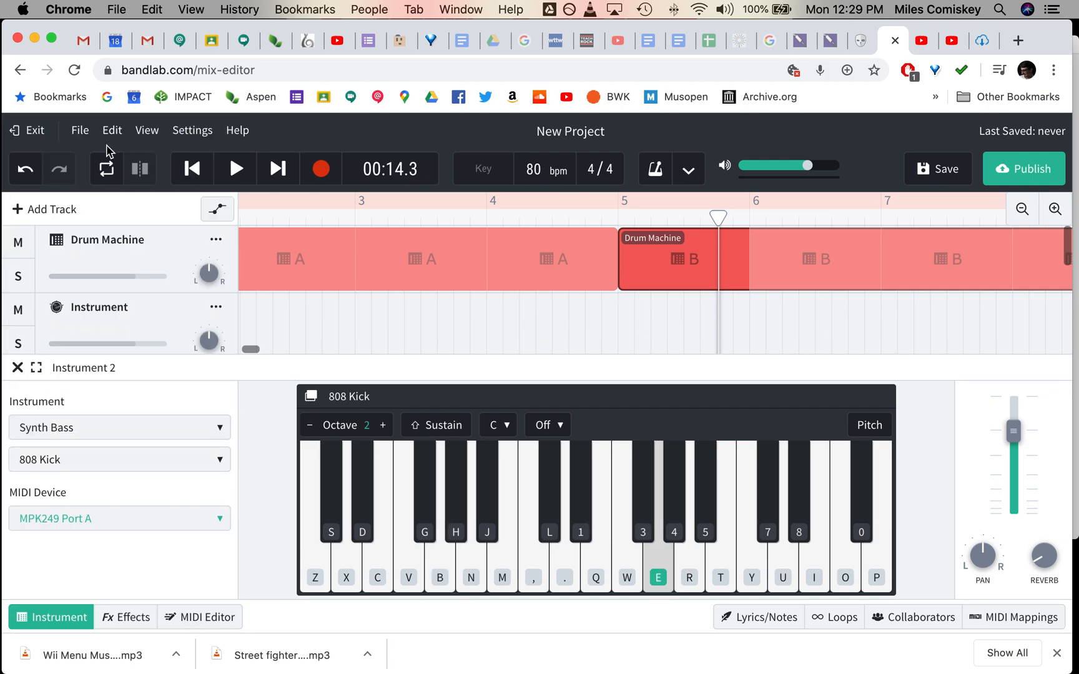
{"action": "key", "text": "p"}
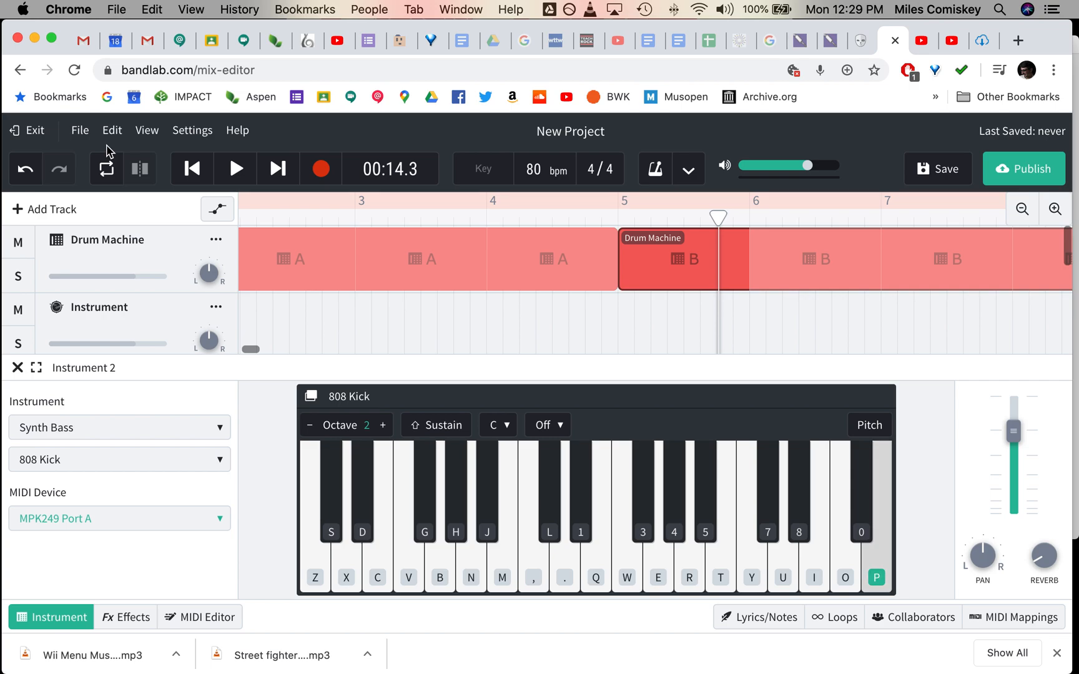
{"action": "key", "text": "e"}
{"action": "key", "text": "e"}
{"action": "left_click", "coordinate": [17, 370]}
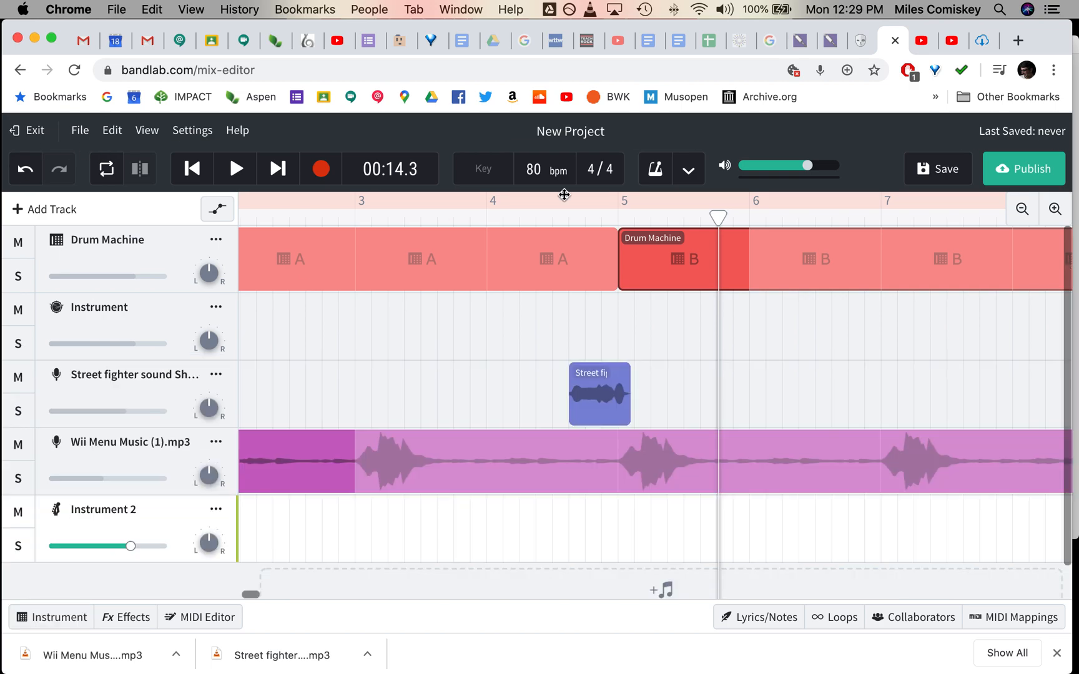
Record an 808 Kick part on the Instrument 2 track from bar 5 to about bar 9.
{"action": "left_click", "coordinate": [231, 172]}
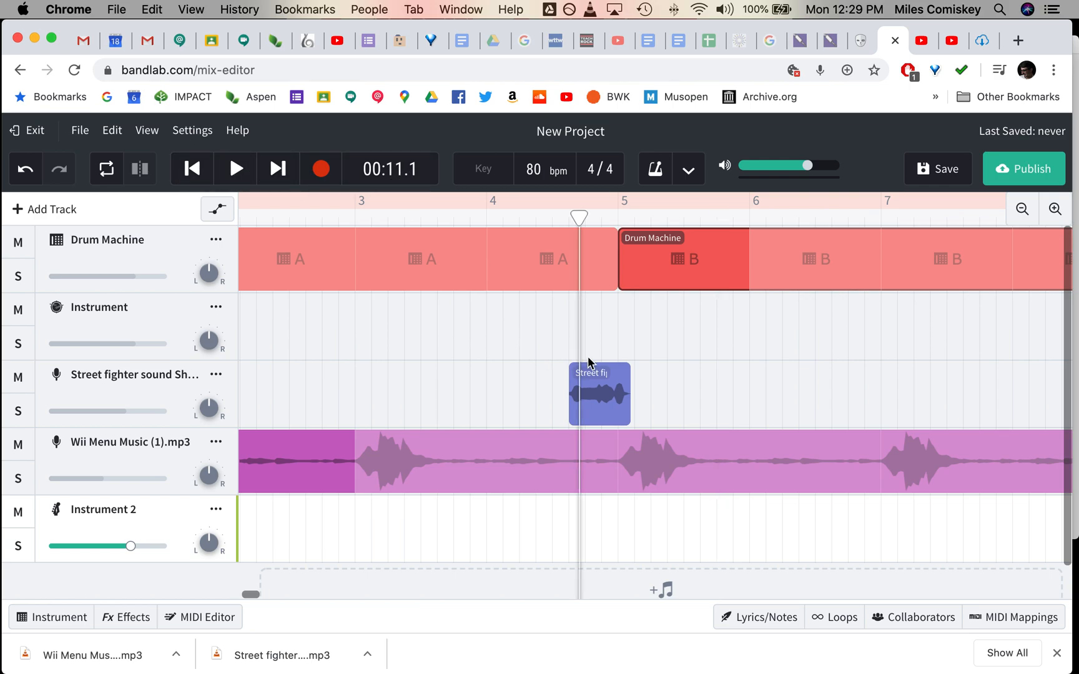
{"action": "left_click", "coordinate": [618, 216]}
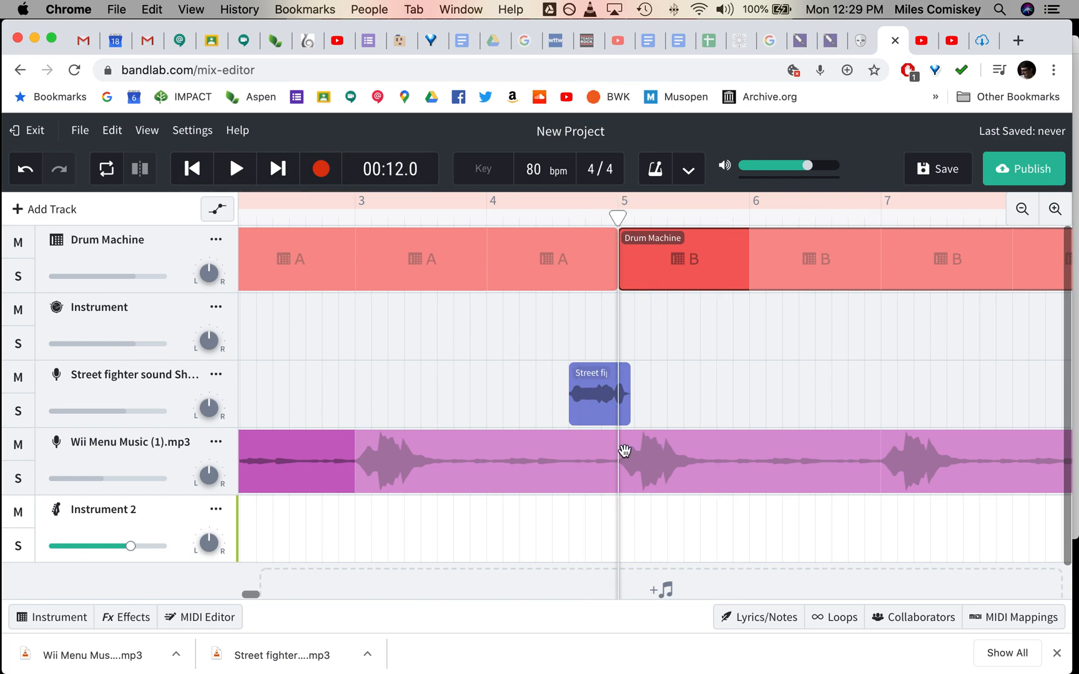
{"action": "left_click", "coordinate": [321, 168]}
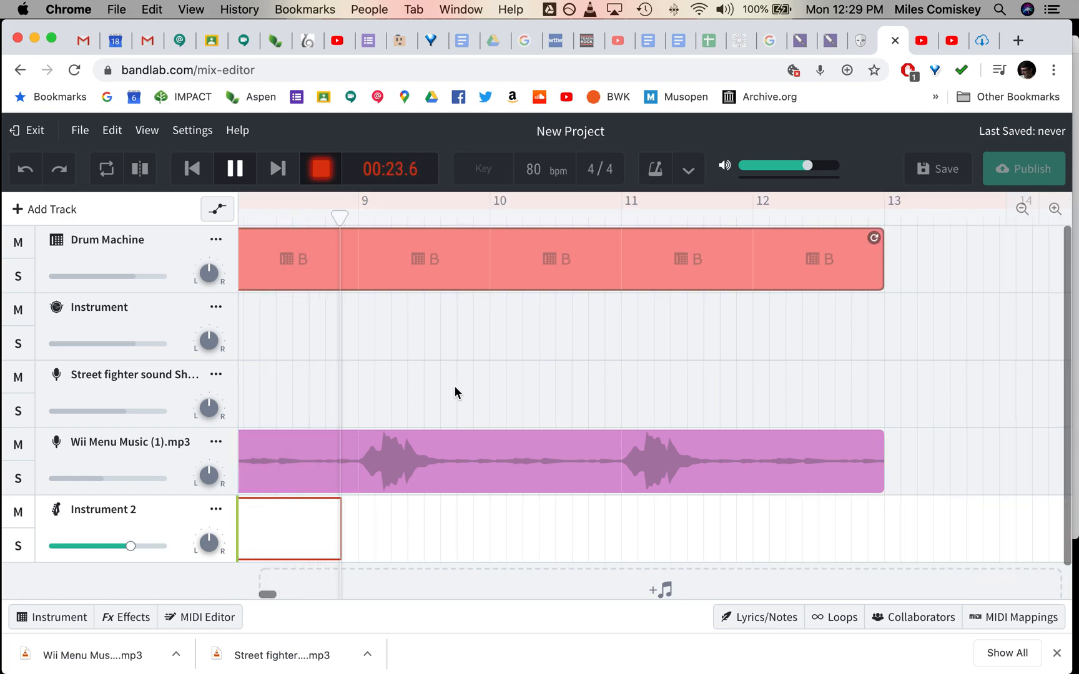
{"action": "key", "text": "space"}
Play back the recorded Instrument 2 region from bar 5 into bar 6.
{"action": "scroll", "coordinate": [458, 459], "scroll_direction": "left", "scroll_amount": 5}
{"action": "scroll", "coordinate": [458, 459], "scroll_direction": "down", "scroll_amount": 1}
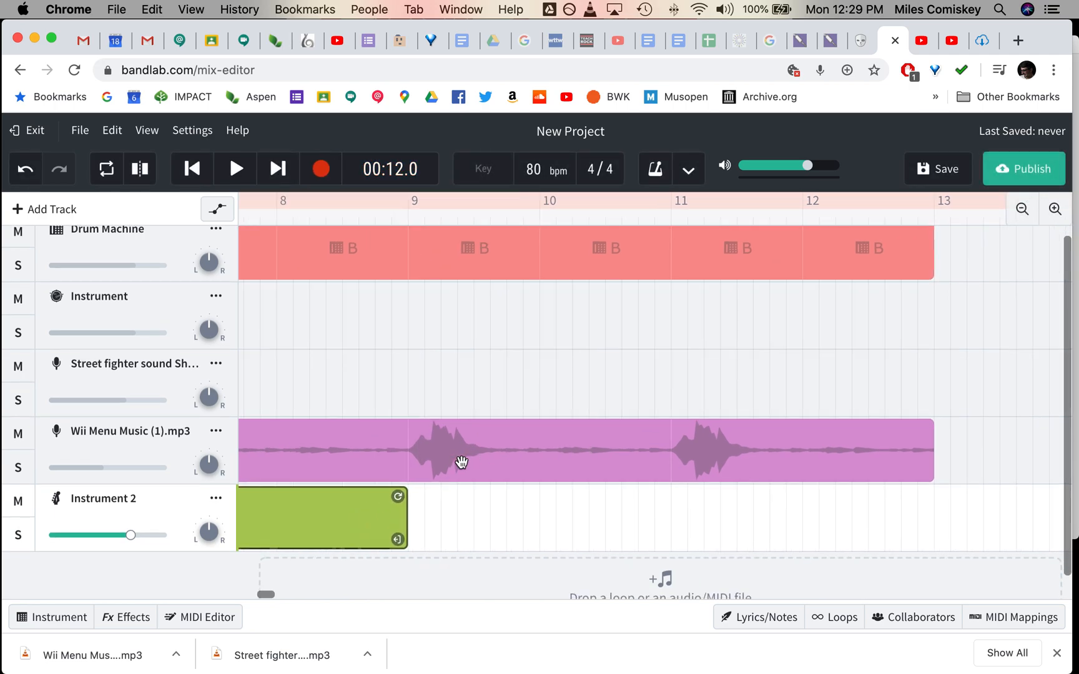
{"action": "scroll", "coordinate": [462, 462], "scroll_direction": "up", "scroll_amount": 1}
{"action": "scroll", "coordinate": [462, 462], "scroll_direction": "left", "scroll_amount": 10}
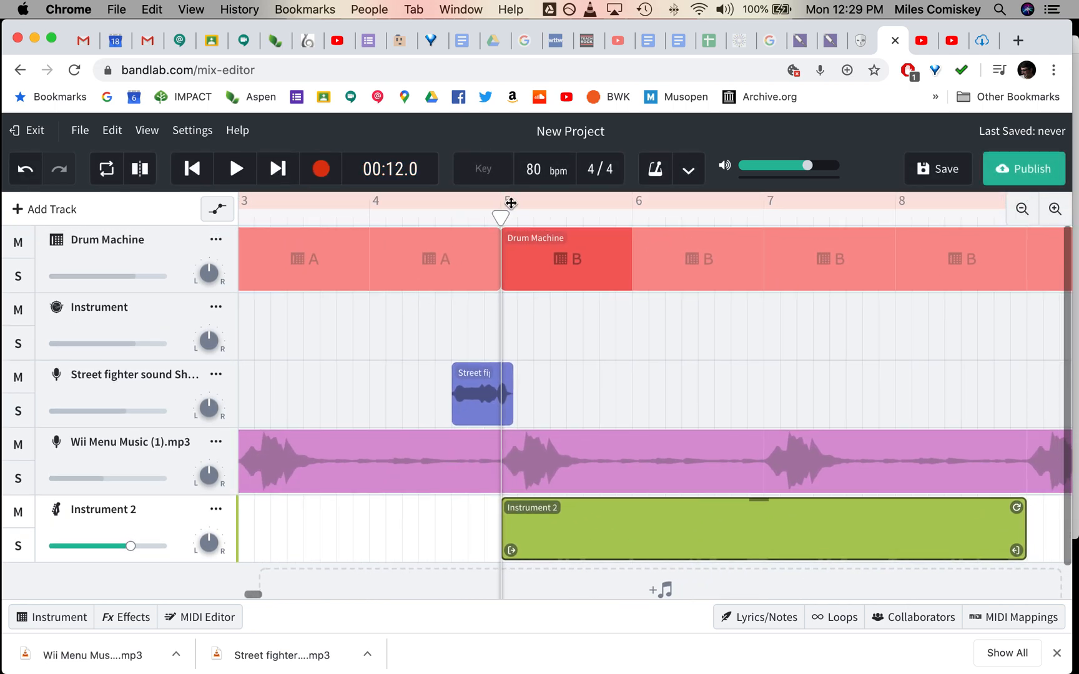
{"action": "key", "text": "space"}
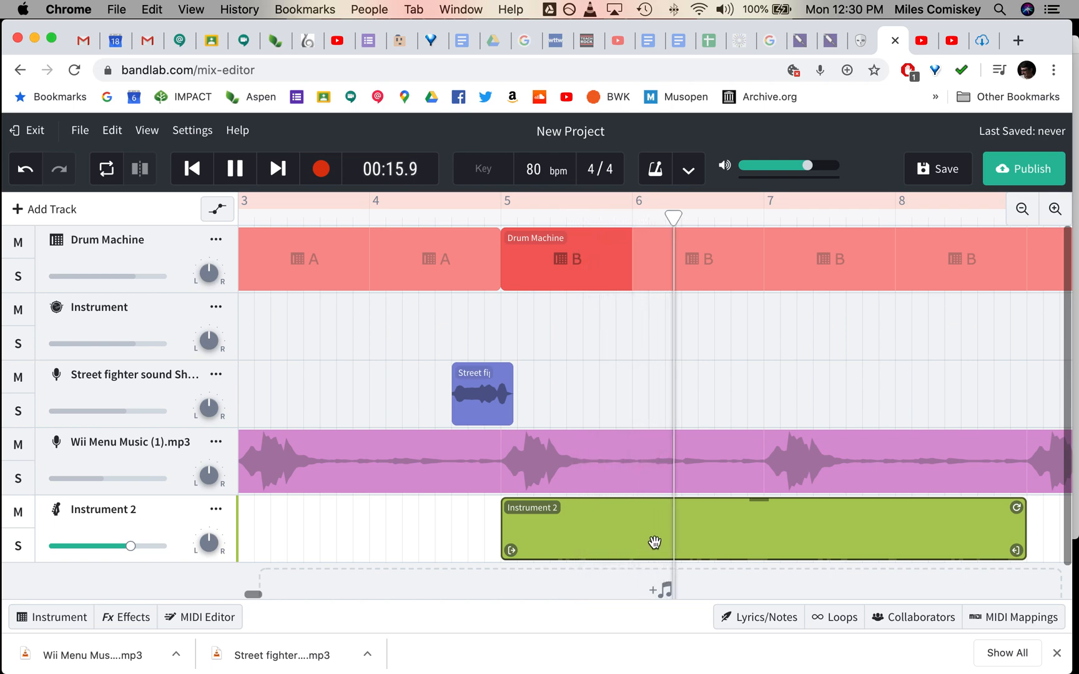
{"action": "key", "text": "space"}
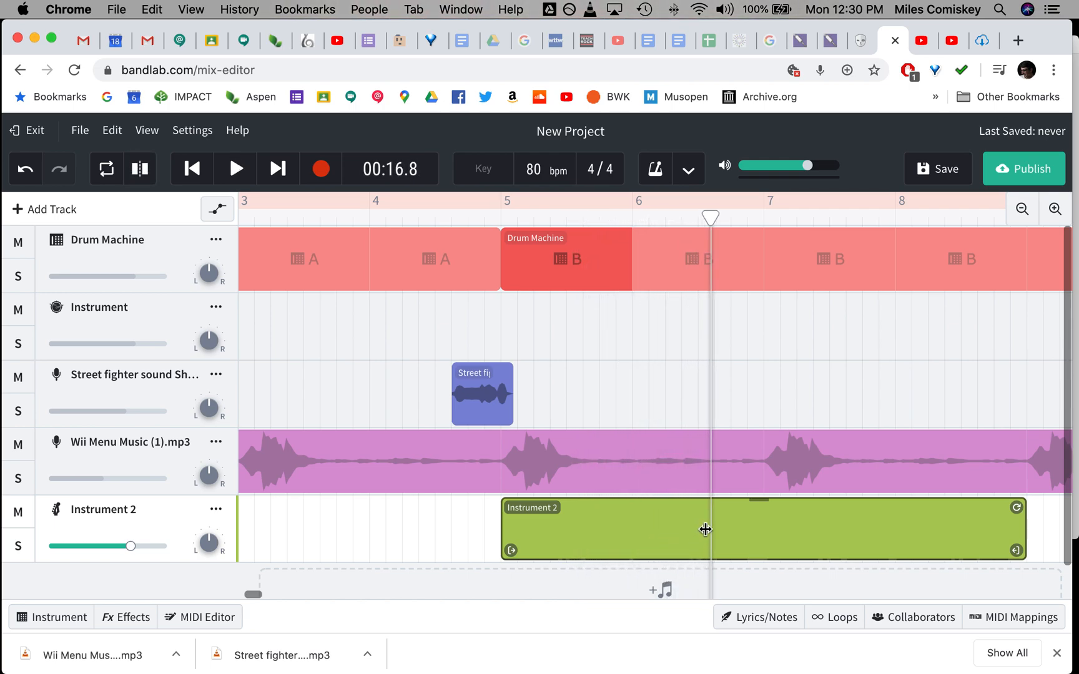
Play from just before bar 5 through the Street fighter clip to hear the transition into the new Instrument 2 part.
{"action": "scroll", "coordinate": [705, 529], "scroll_direction": "down", "scroll_amount": 2}
{"action": "scroll", "coordinate": [705, 529], "scroll_direction": "up", "scroll_amount": 2}
{"action": "scroll", "coordinate": [706, 529], "scroll_direction": "left", "scroll_amount": 1}
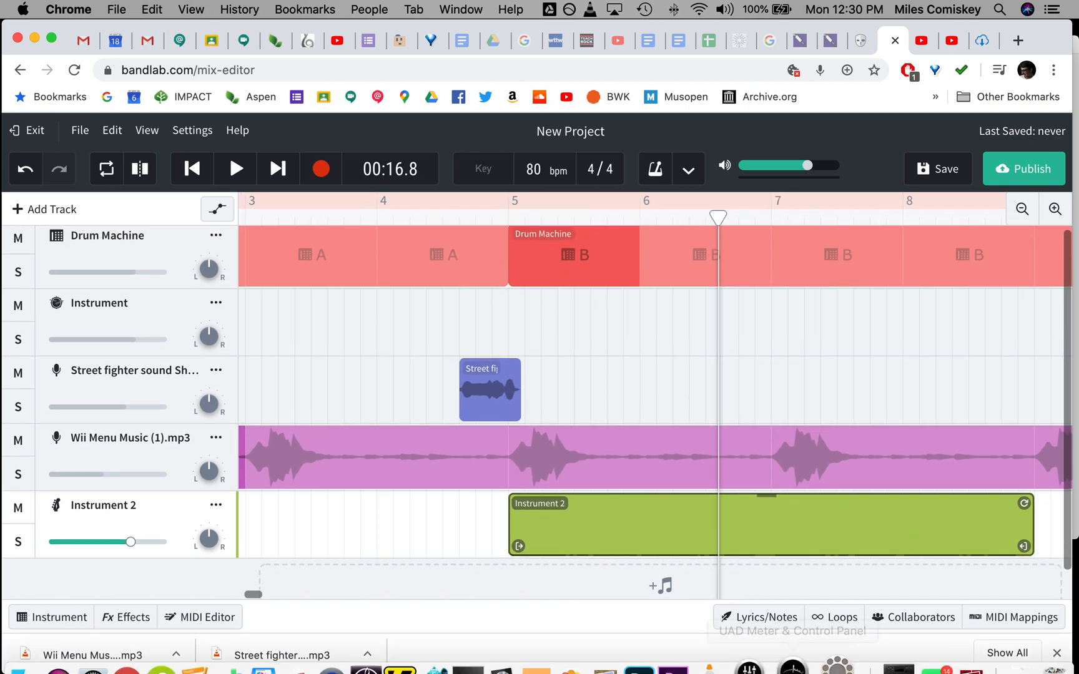
{"action": "mouse_move", "coordinate": [481, 215]}
{"action": "left_mouse_down"}
{"action": "mouse_move", "coordinate": [470, 215]}
{"action": "mouse_move", "coordinate": [479, 214]}
{"action": "left_mouse_up"}
{"action": "key", "text": "space"}
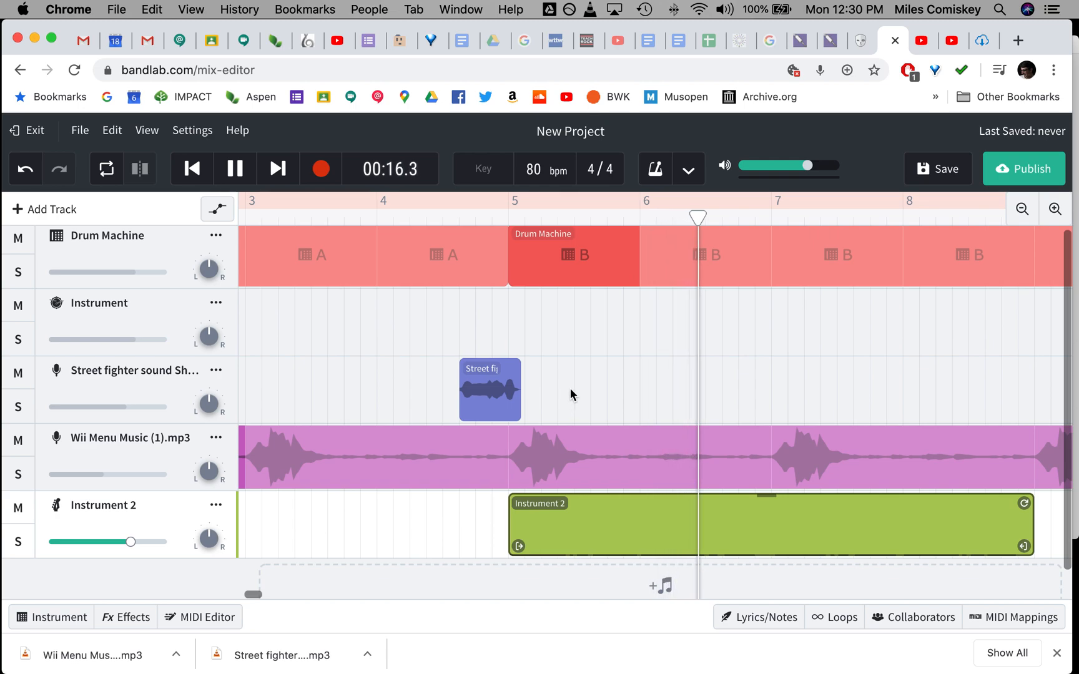
{"action": "key", "text": "space"}
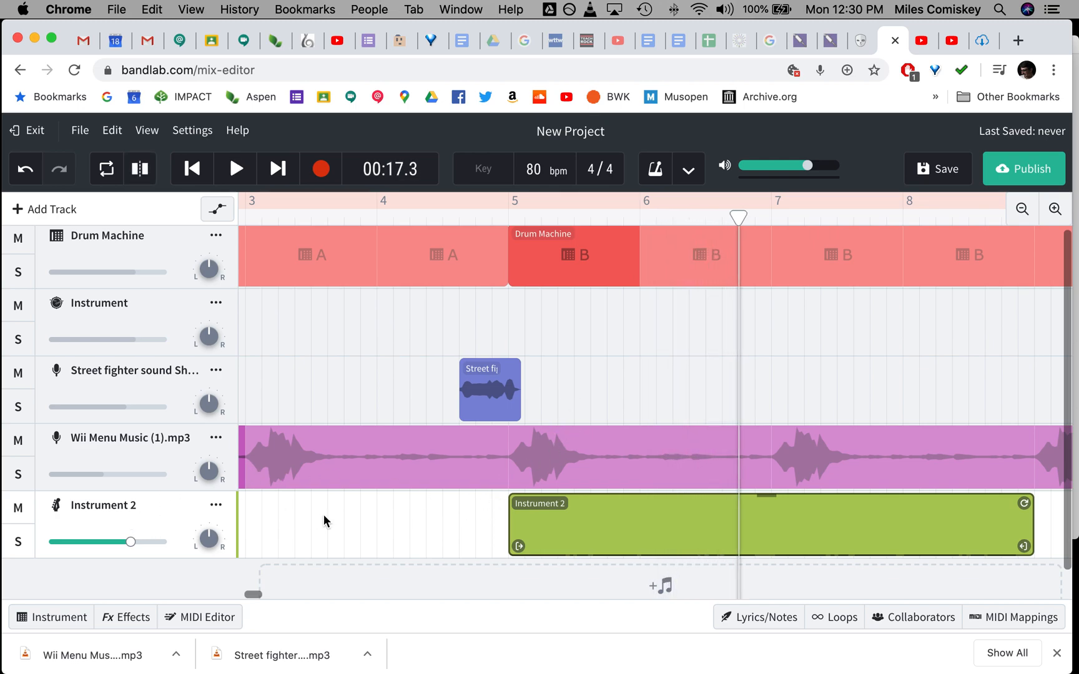
Review the whole arrangement from bar 1 and select the looped Wii Menu Music clip.
{"action": "scroll", "coordinate": [324, 521], "scroll_direction": "down", "scroll_amount": 5}
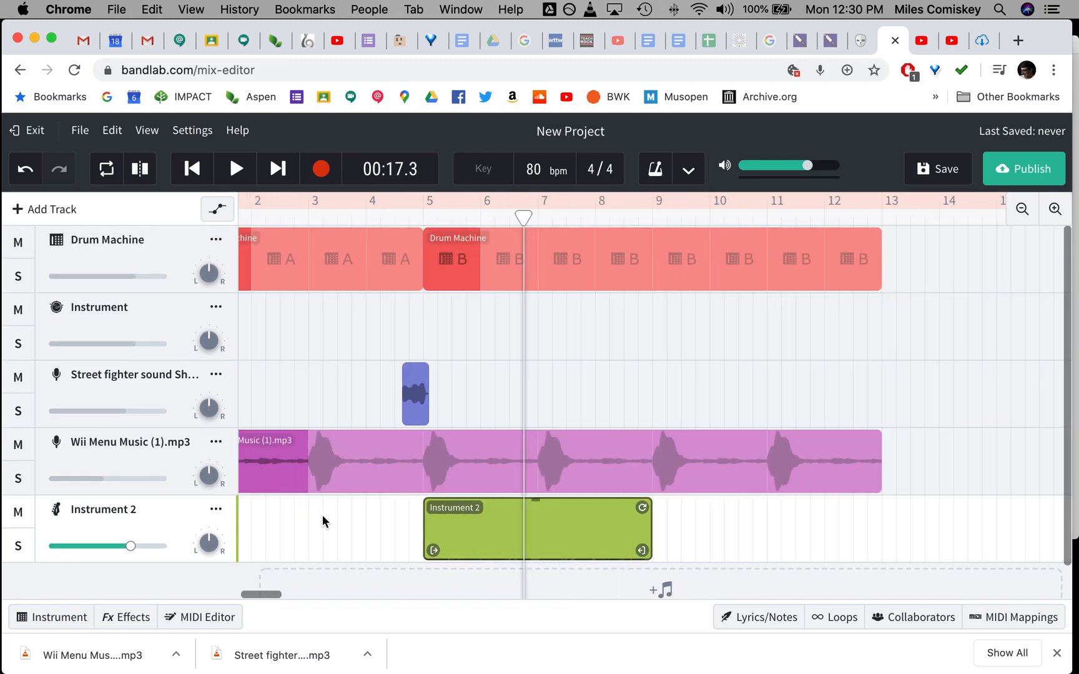
{"action": "scroll", "coordinate": [322, 515], "scroll_direction": "down", "scroll_amount": 5}
{"action": "scroll", "coordinate": [383, 522], "scroll_direction": "up", "scroll_amount": 2}
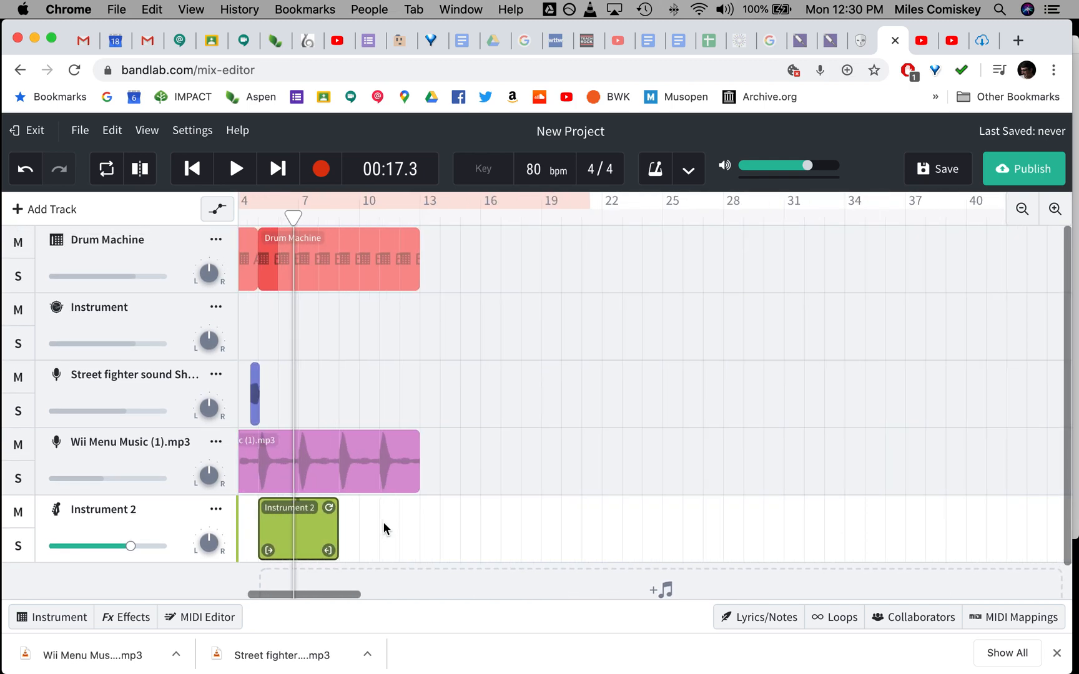
{"action": "scroll", "coordinate": [382, 529], "scroll_direction": "up", "scroll_amount": 2}
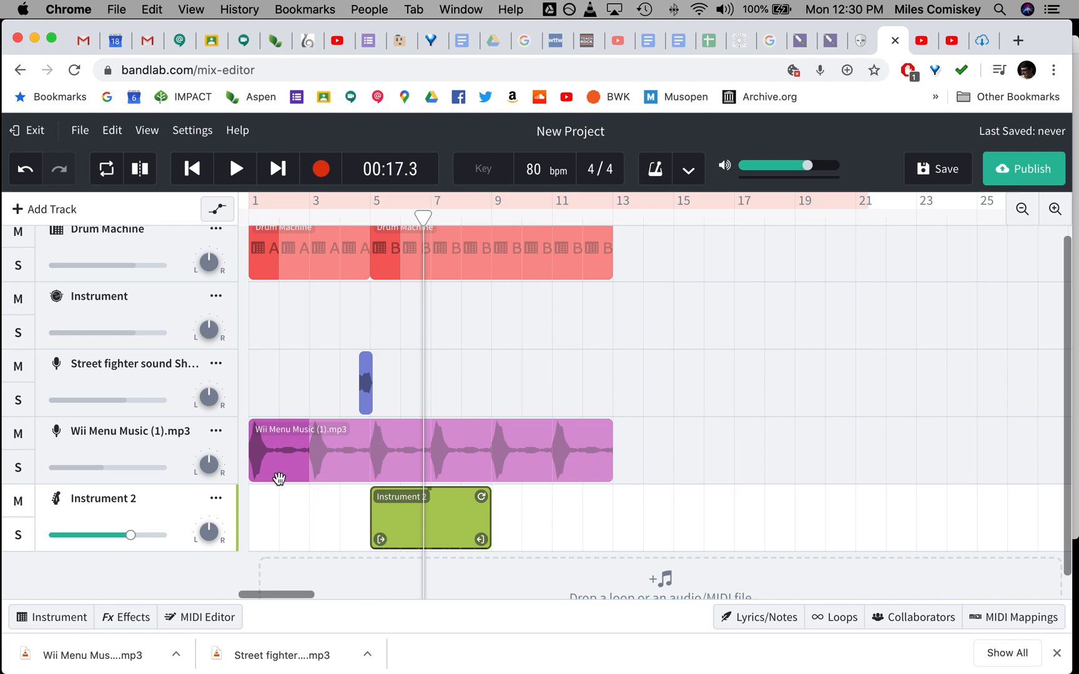
{"action": "scroll", "coordinate": [278, 477], "scroll_direction": "up", "scroll_amount": 3}
{"action": "scroll", "coordinate": [279, 479], "scroll_direction": "left", "scroll_amount": 1}
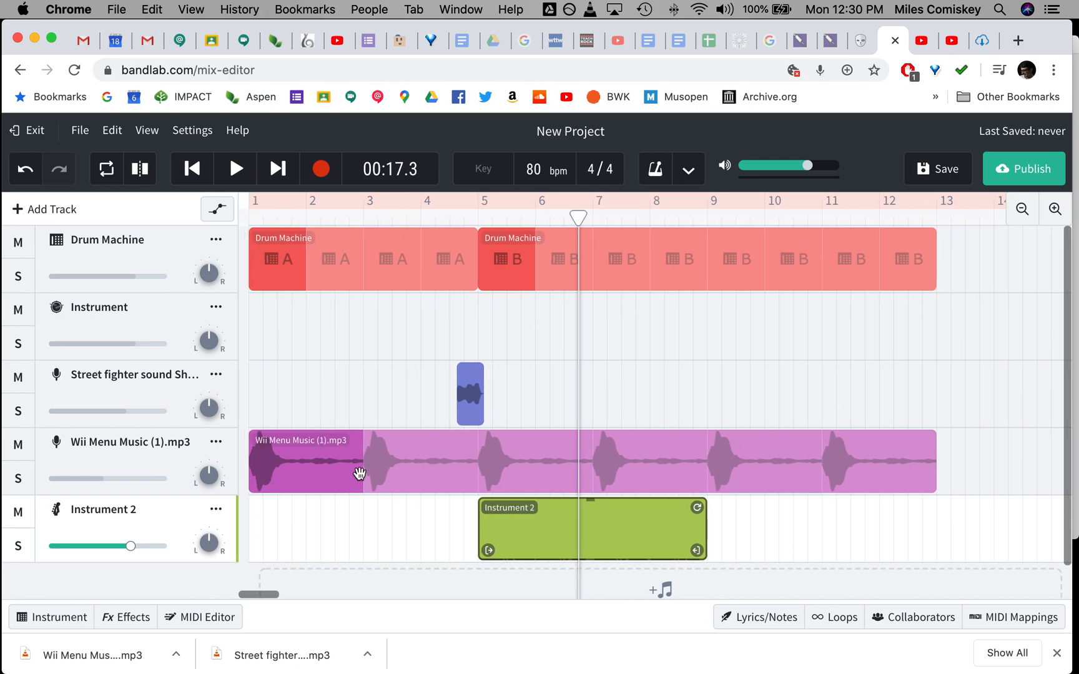
{"action": "left_click", "coordinate": [305, 481]}
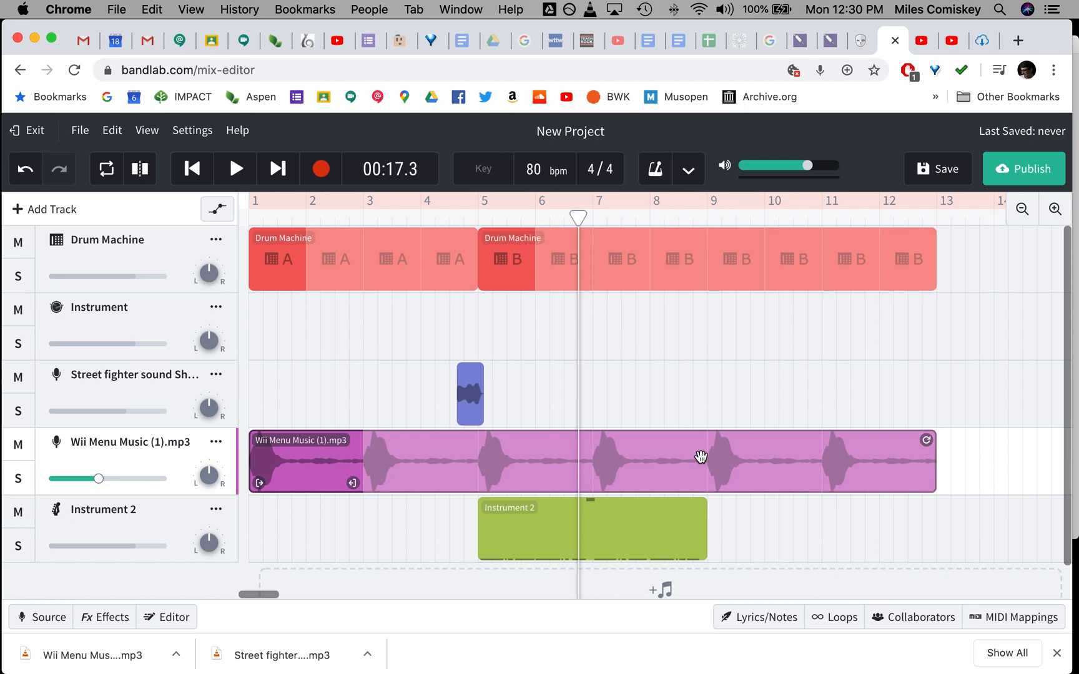
Switch to the Photo Booth camera window.
{"action": "mouse_move", "coordinate": [696, 659]}
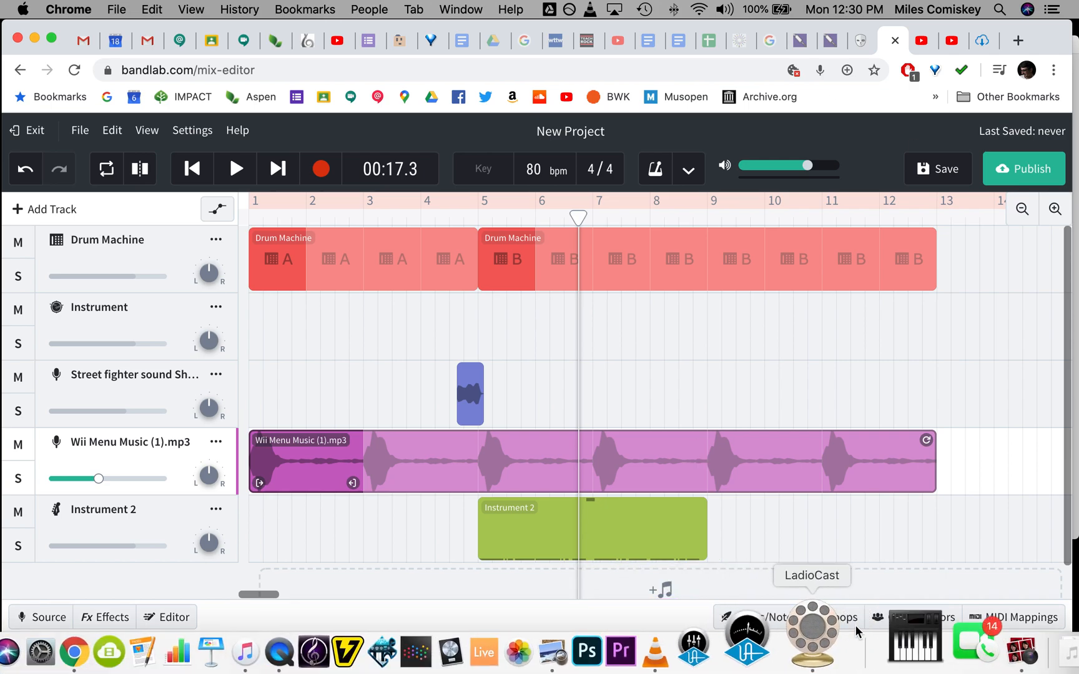
{"action": "left_click", "coordinate": [949, 644]}
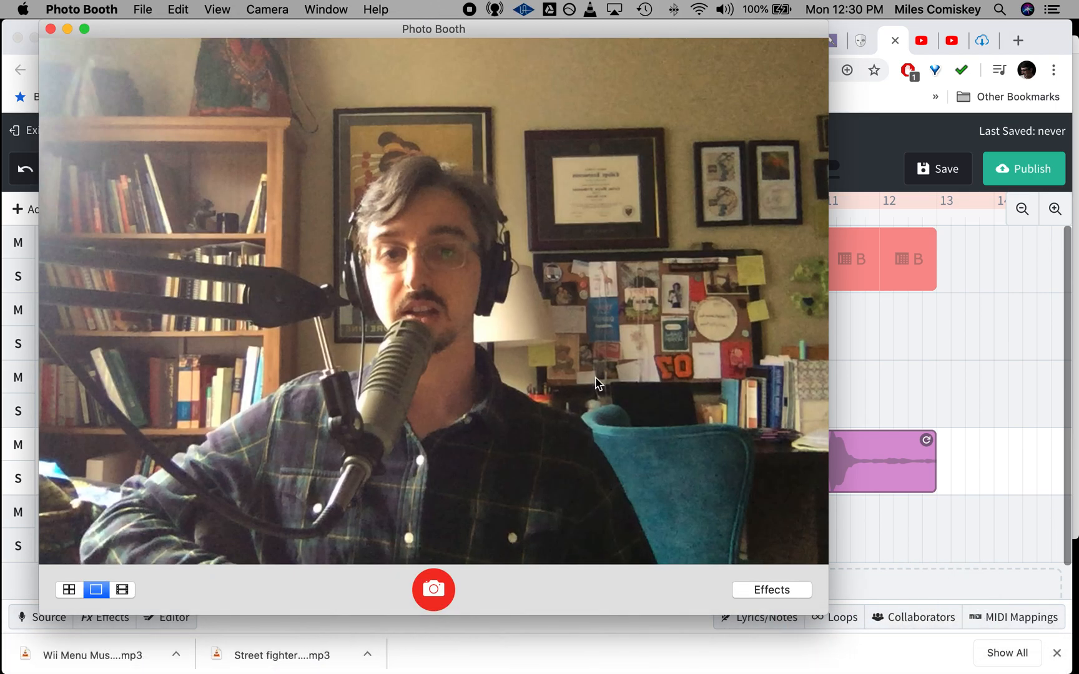